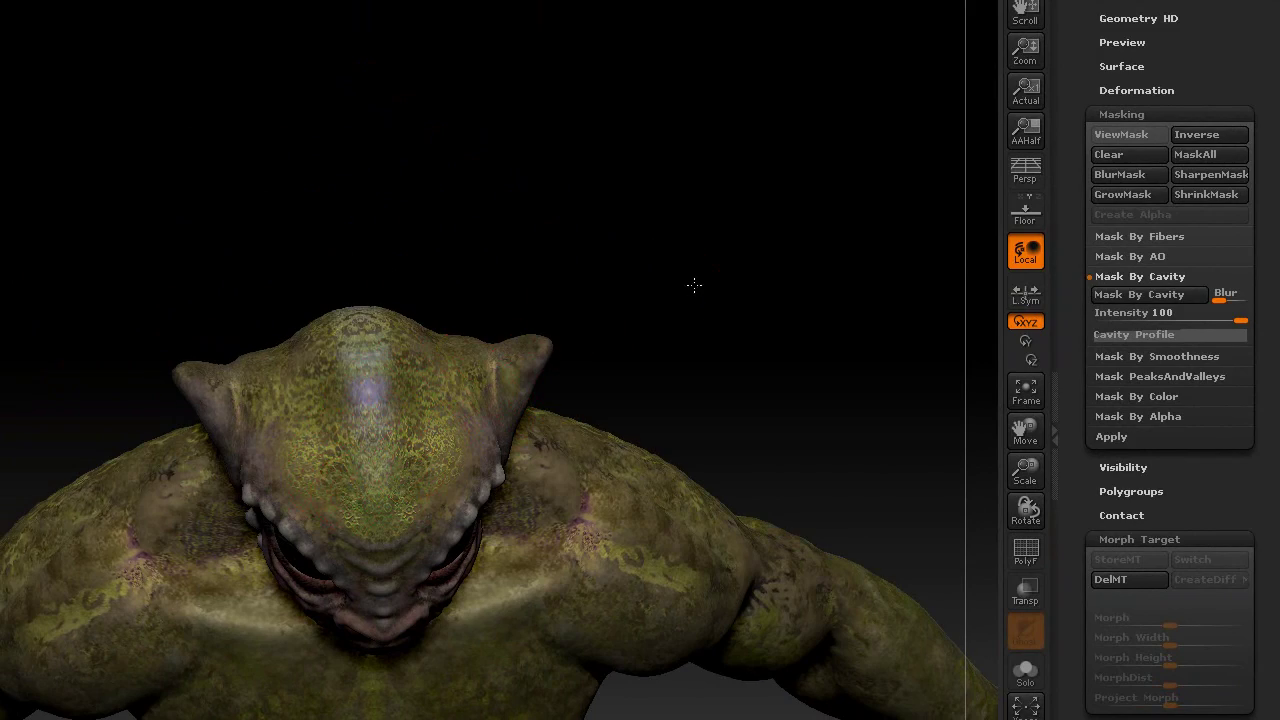
pyautogui.moveTo(694, 285); pyautogui.dragTo(737, 226)
pyautogui.moveTo(822, 180); pyautogui.dragTo(822, 103)
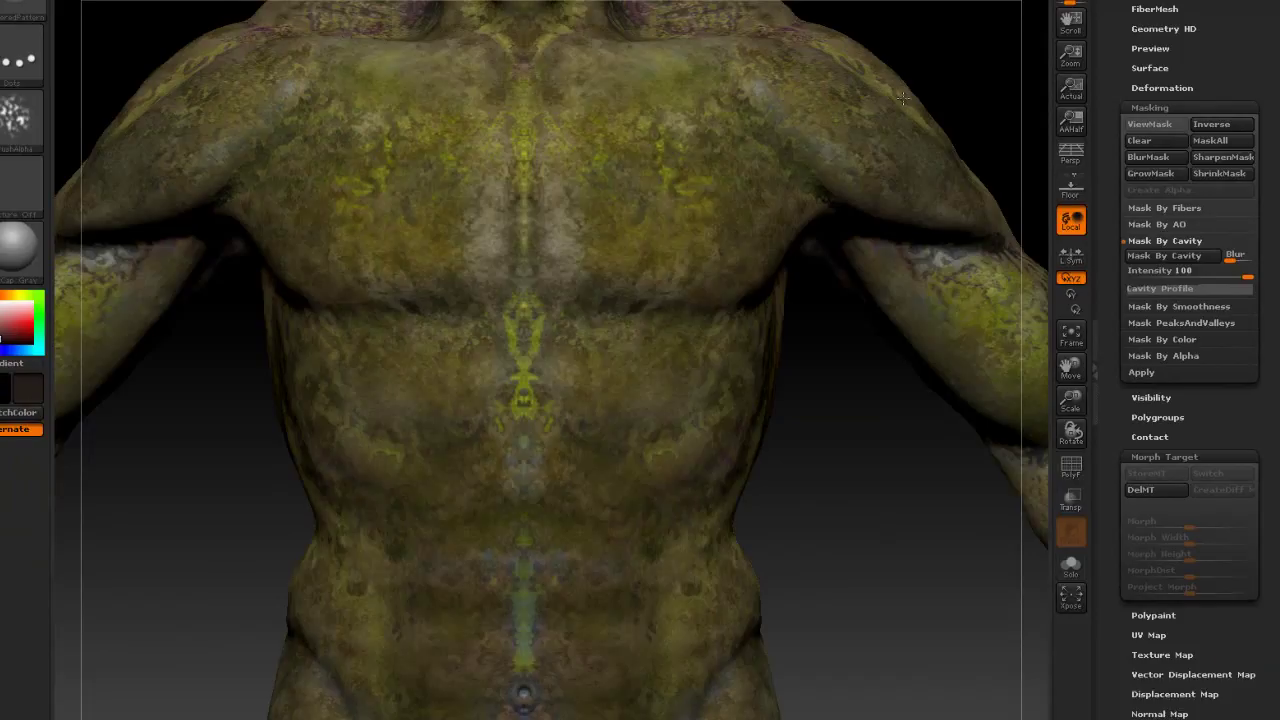
pyautogui.keyDown('alt'); pyautogui.moveTo(899, 580); pyautogui.dragTo(797, 603); pyautogui.keyUp('alt')
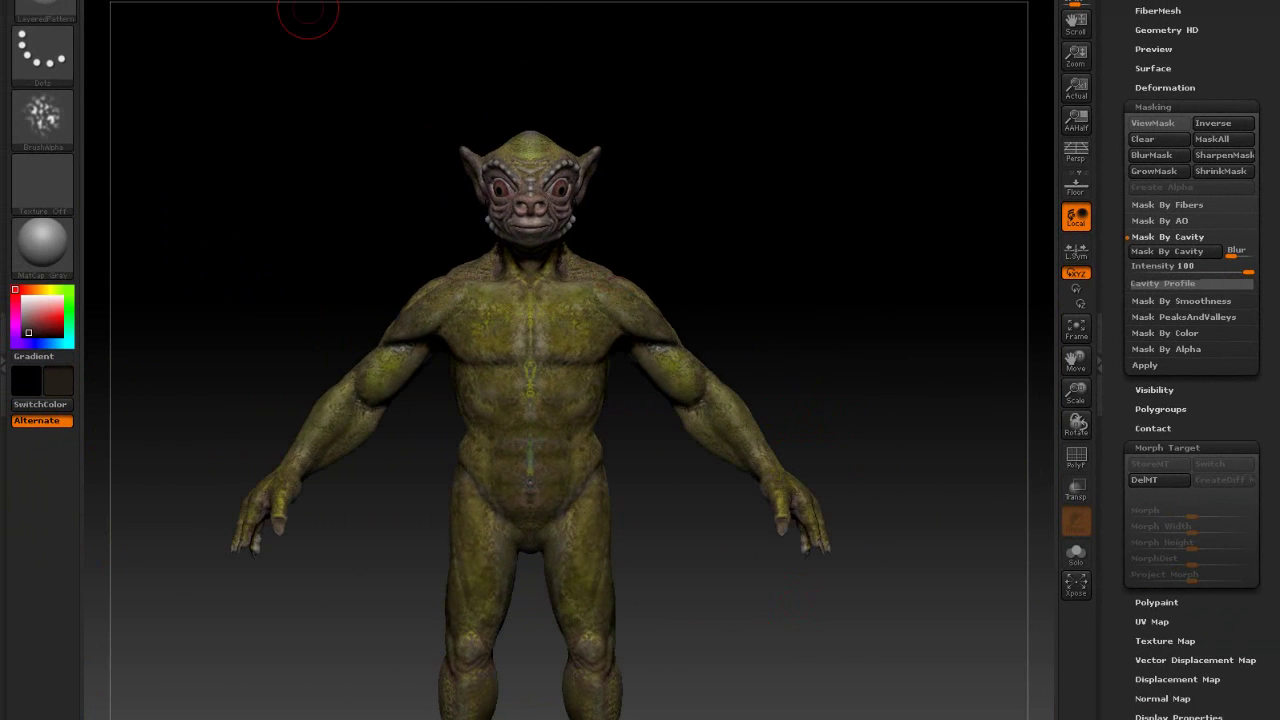
# Step: Open the project Demo_creature_typo_v3.ZPR without saving changes to the current project
pyautogui.click(308, 13)
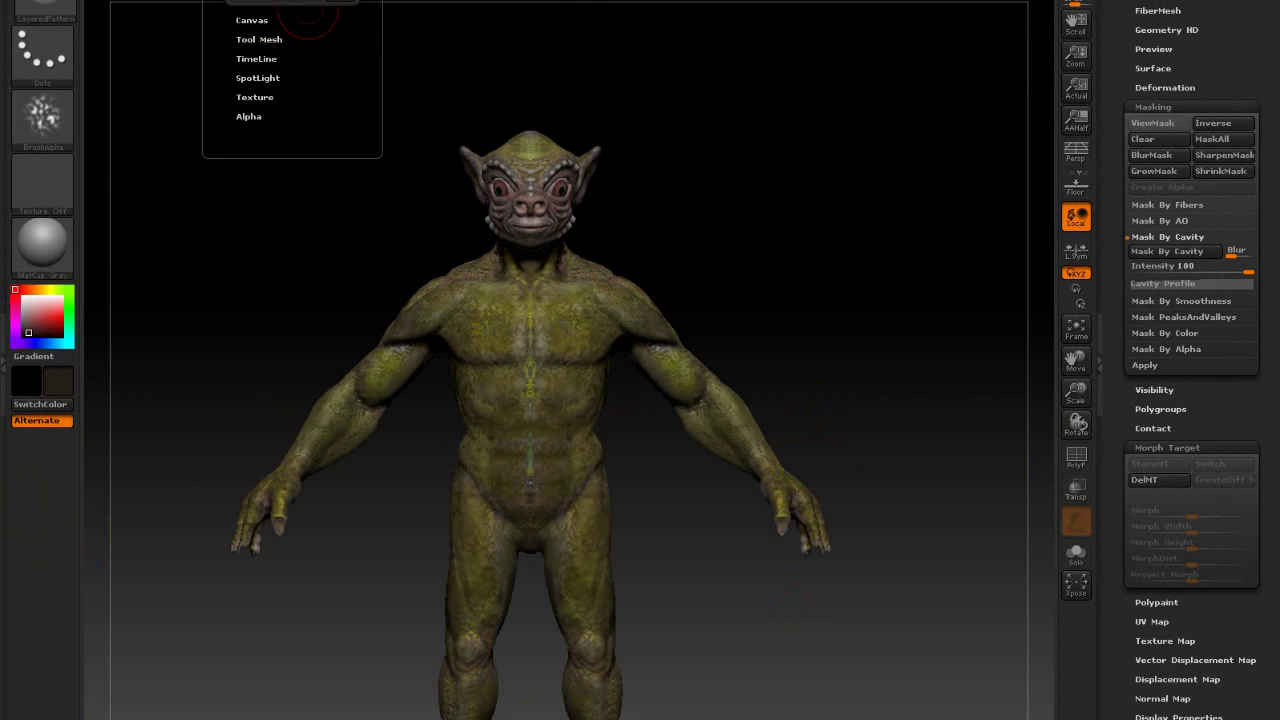
pyautogui.click(306, 2)
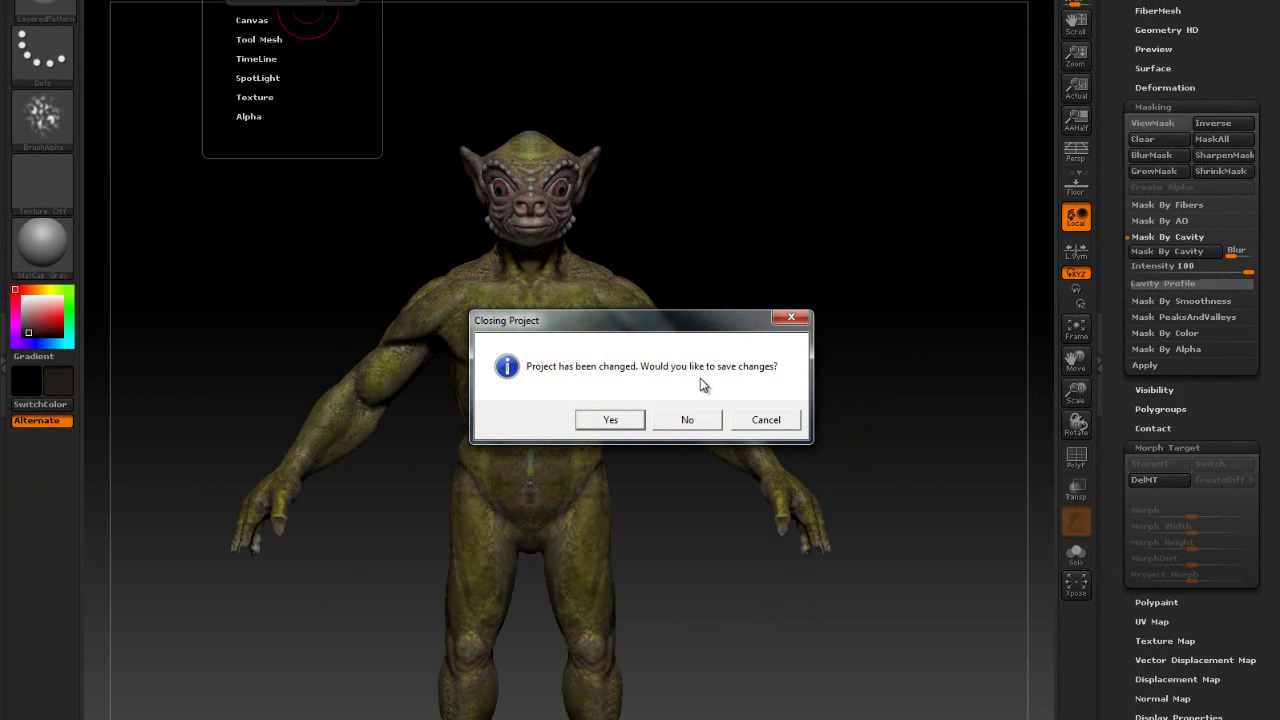
pyautogui.click(698, 425)
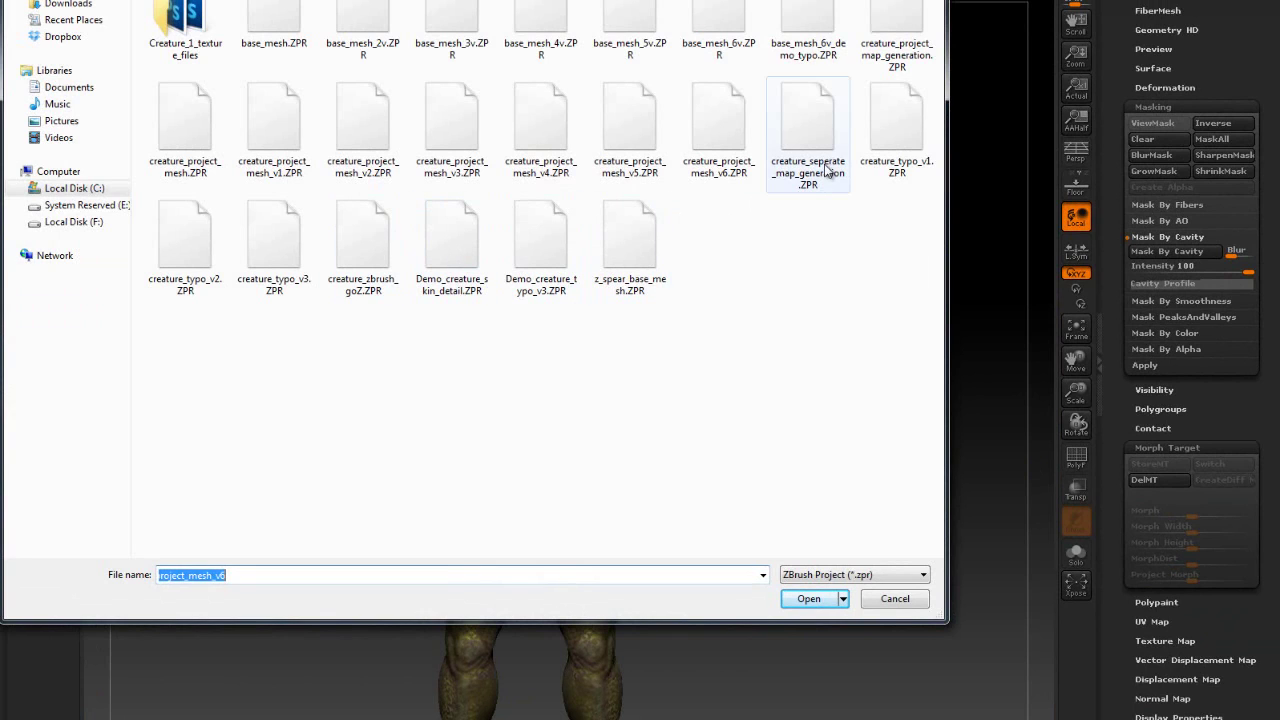
pyautogui.click(300, 265)
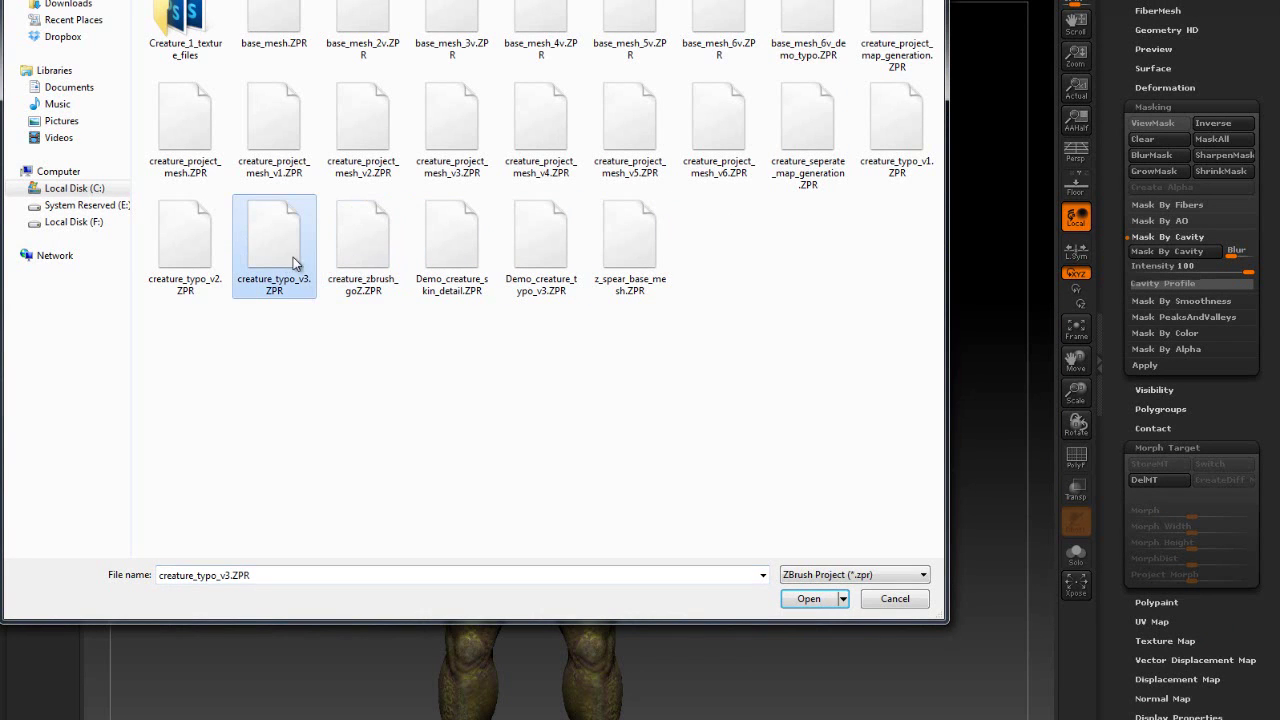
pyautogui.click(543, 266)
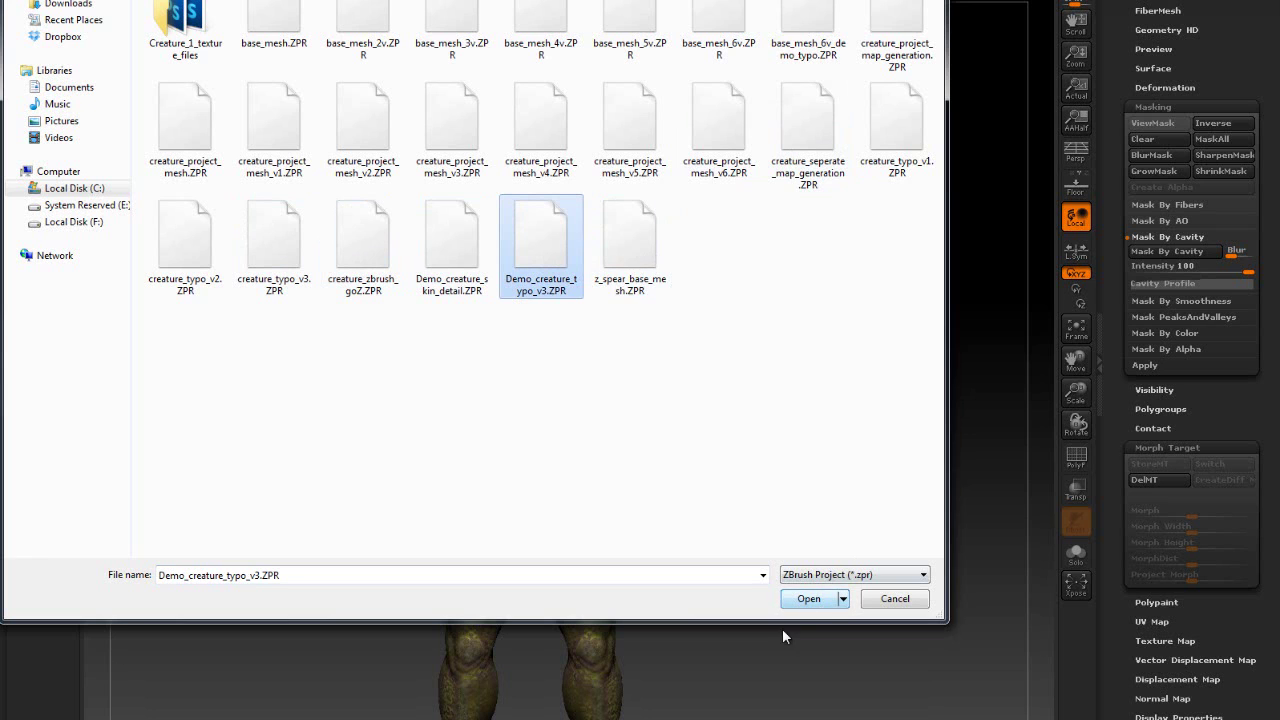
pyautogui.click(809, 599)
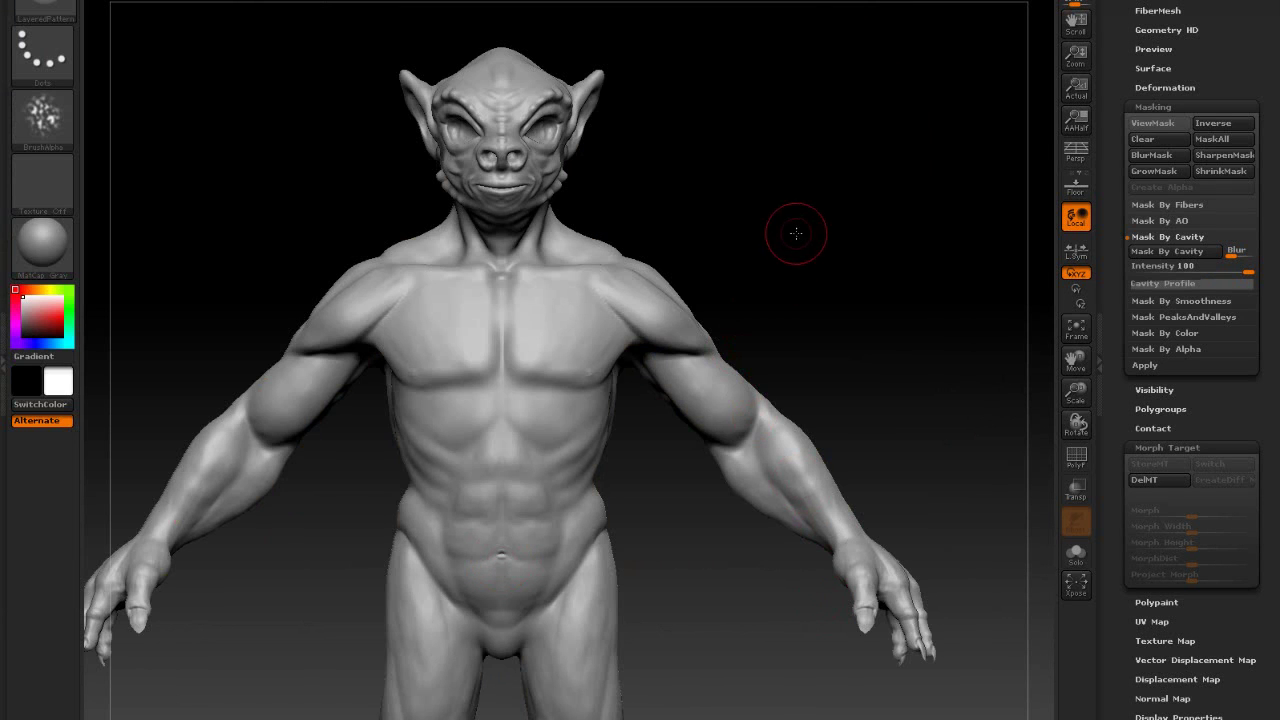
# Step: Open the project whose file name is Demo_creature_skin_detail.ZPR, discarding changes to the current one
pyautogui.moveTo(794, 234)
pyautogui.mouseDown()
pyautogui.moveTo(652, 248)
pyautogui.moveTo(737, 257)
pyautogui.mouseUp()
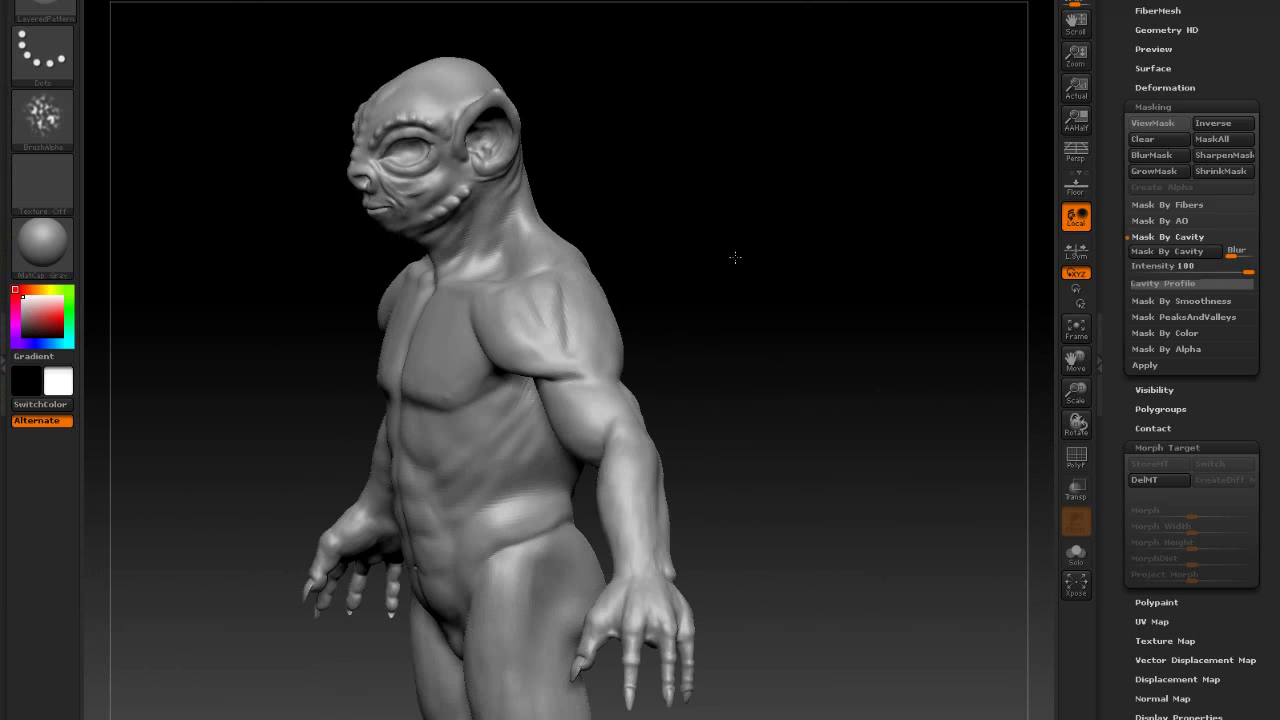
pyautogui.click(310, 2)
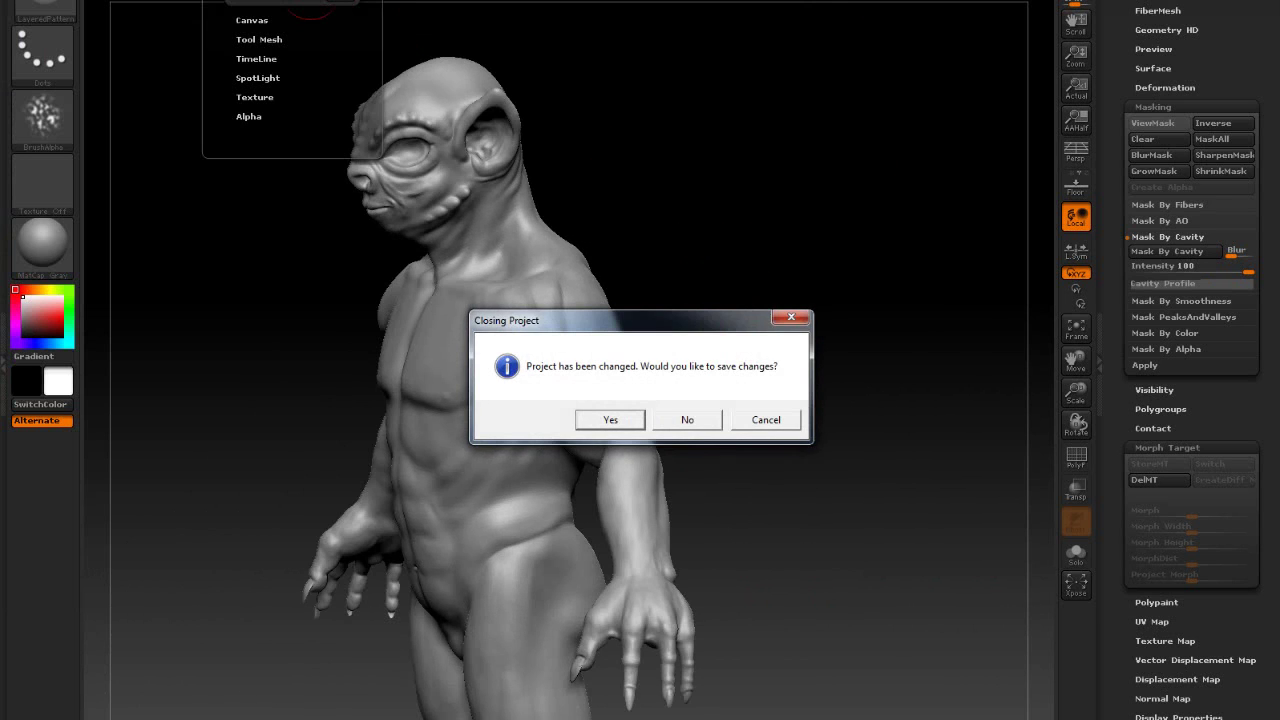
pyautogui.click(688, 420)
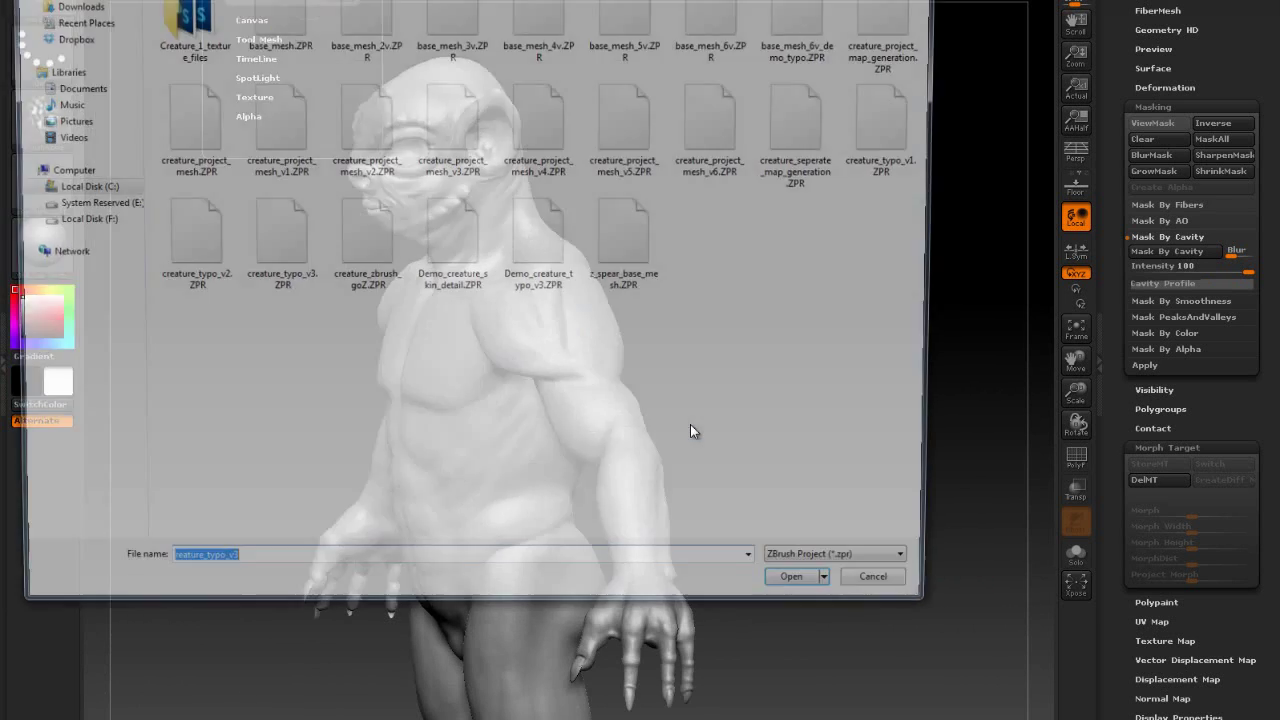
pyautogui.click(430, 238)
pyautogui.click(809, 599)
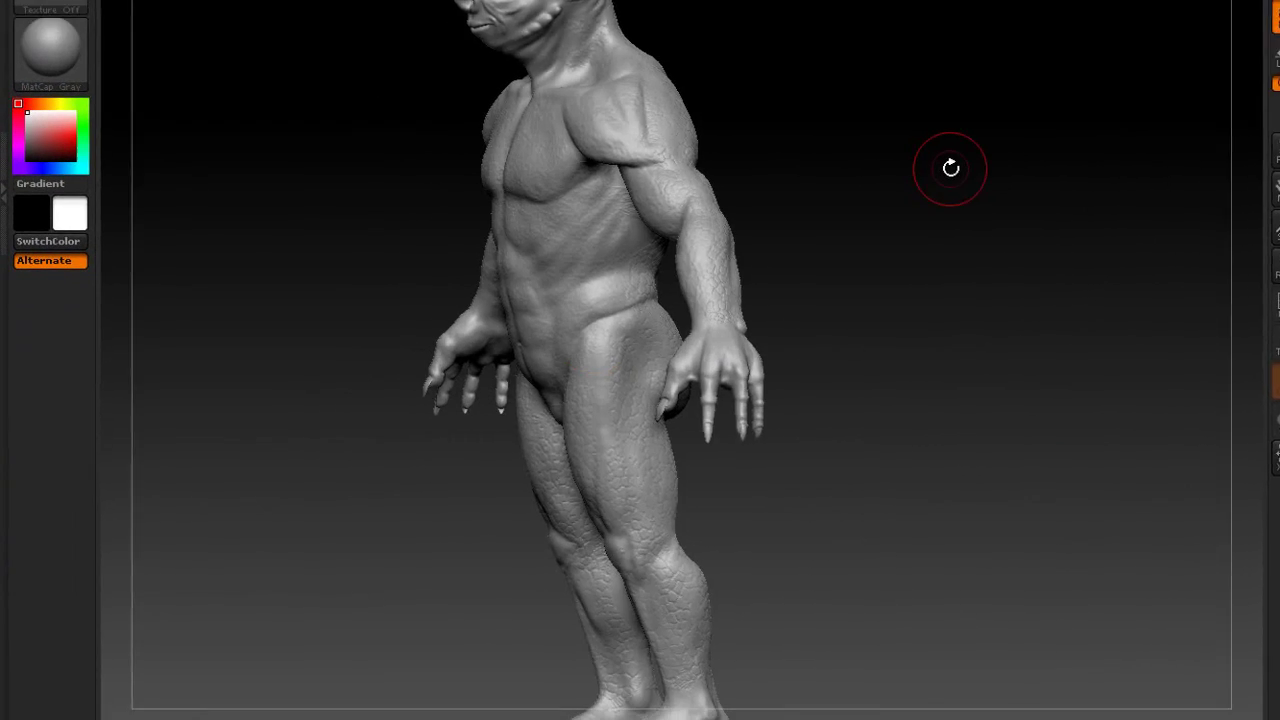
# Step: Try different light tints on the creature and pick a pale pink as the active color
pyautogui.moveTo(795, 350); pyautogui.dragTo(860, 321)
pyautogui.moveTo(1076, 96); pyautogui.dragTo(1041, 157)
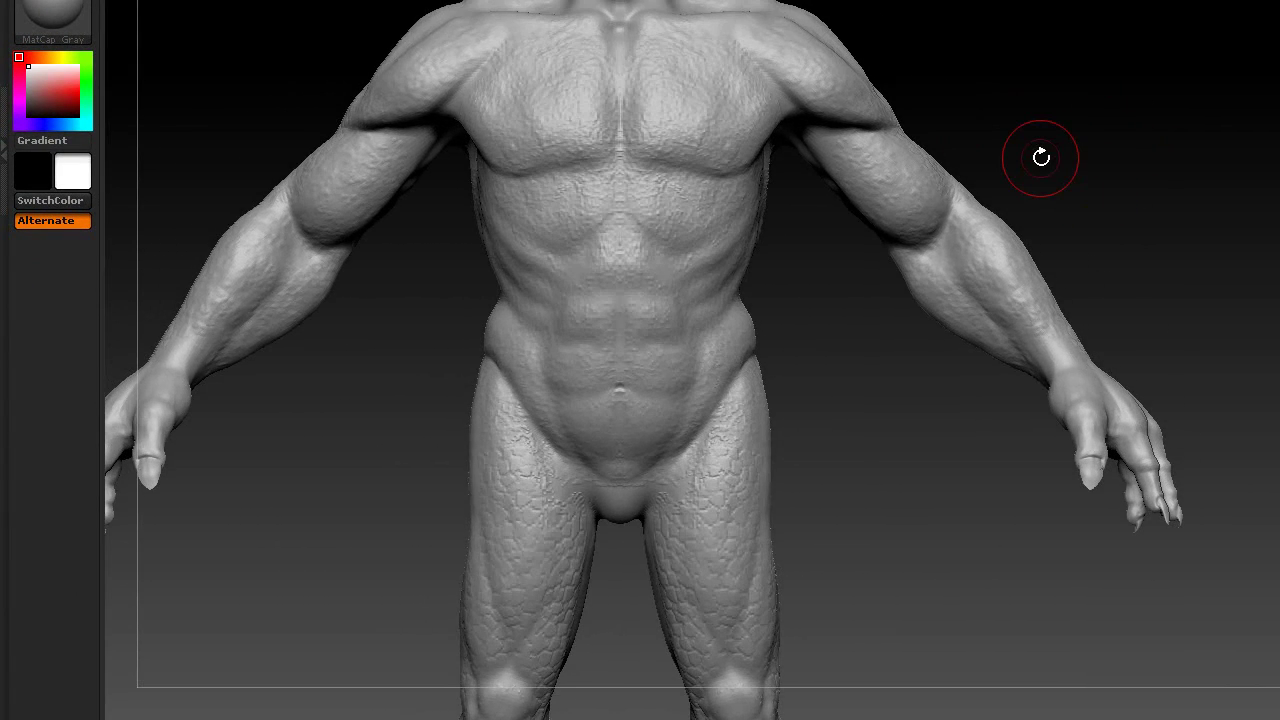
pyautogui.click(38, 74)
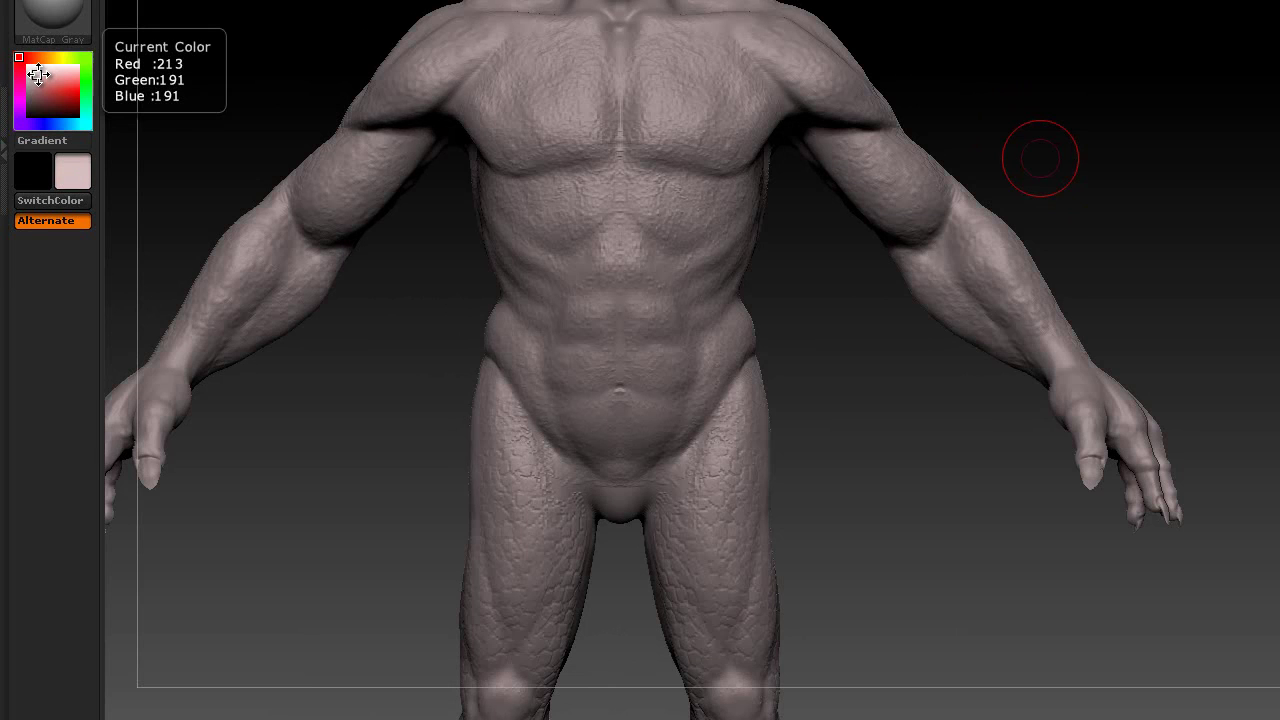
pyautogui.click(40, 72)
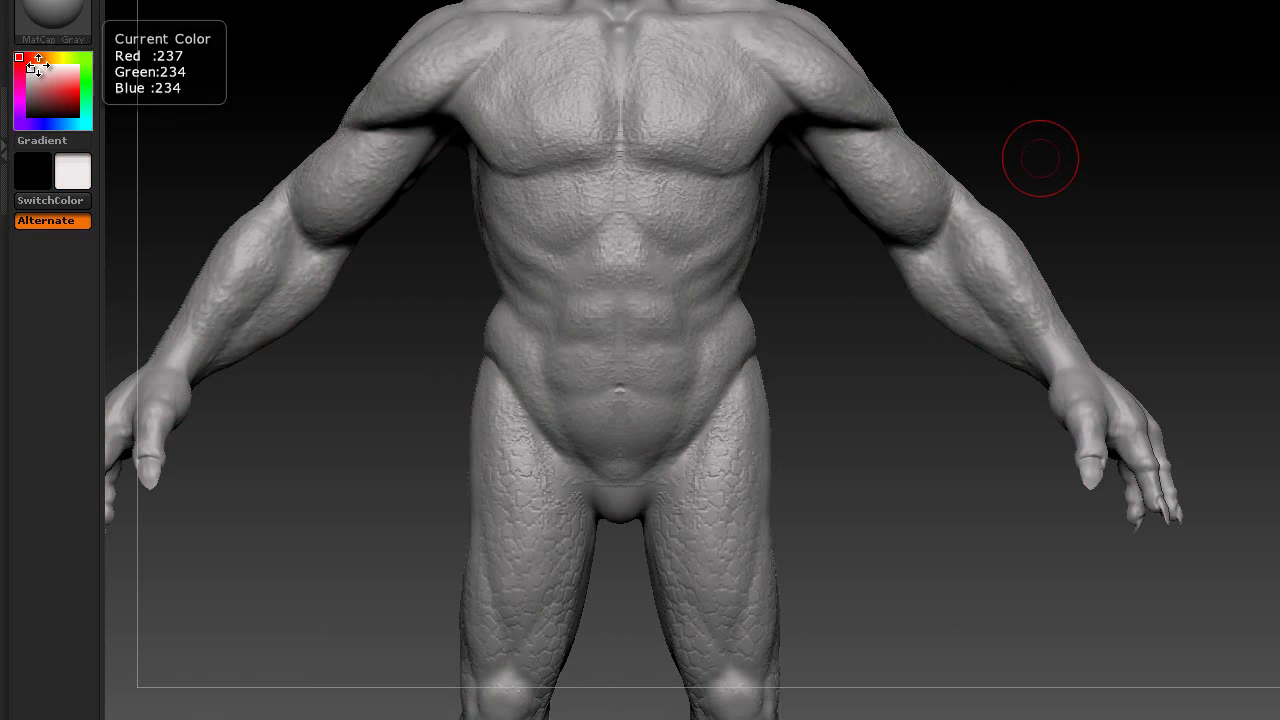
pyautogui.moveTo(33, 75); pyautogui.dragTo(35, 70)
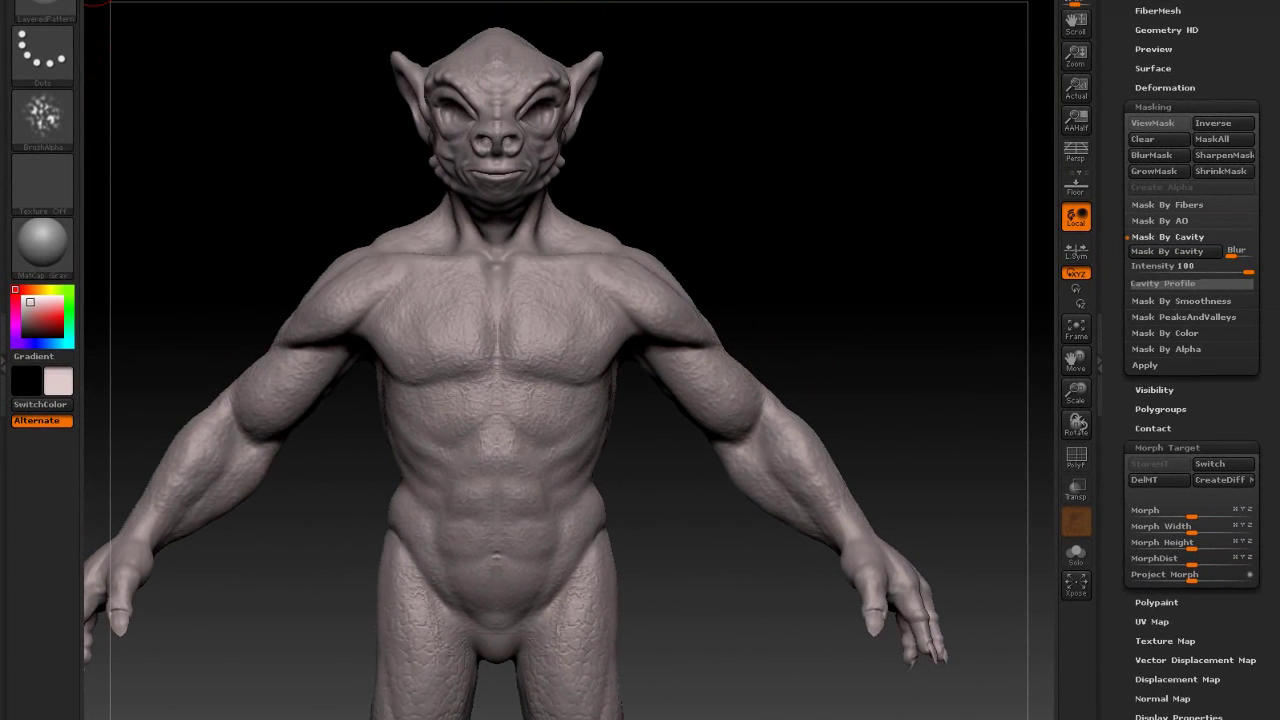
# Step: Expand the color modifiers and set the active color to beige with R 219, G 200, B 167
pyautogui.click(85, 1)
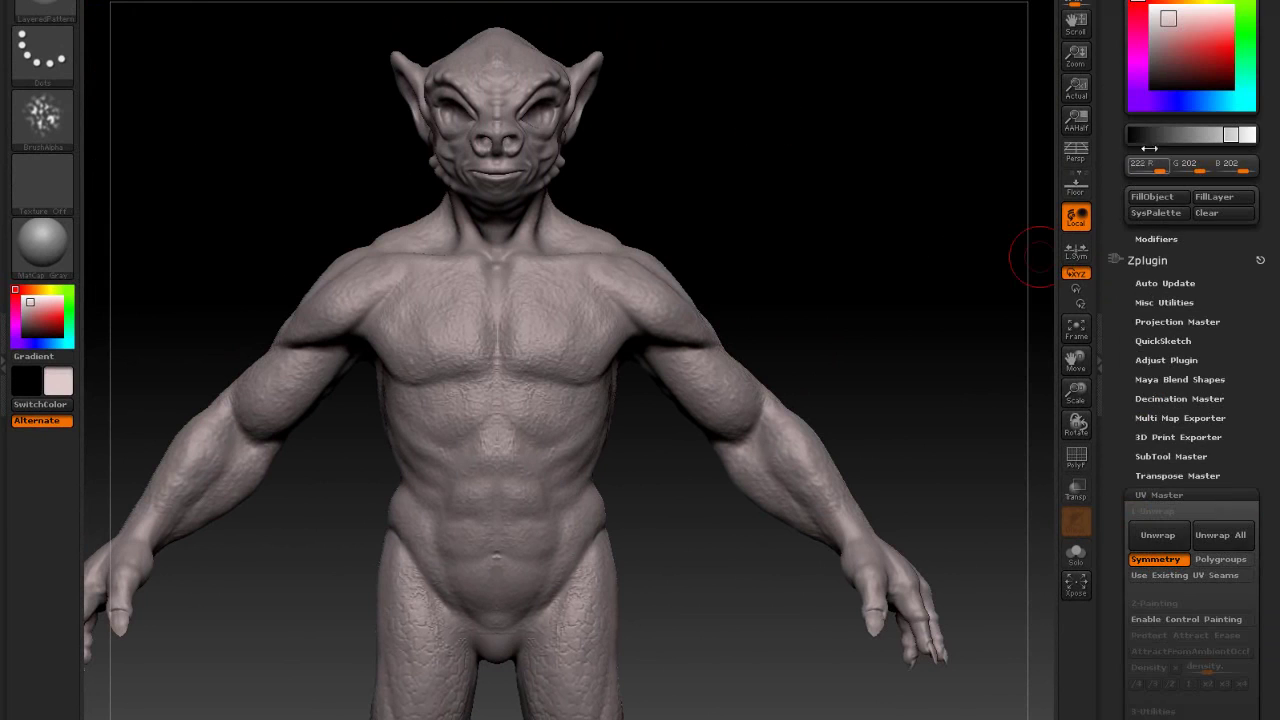
pyautogui.click(1155, 238)
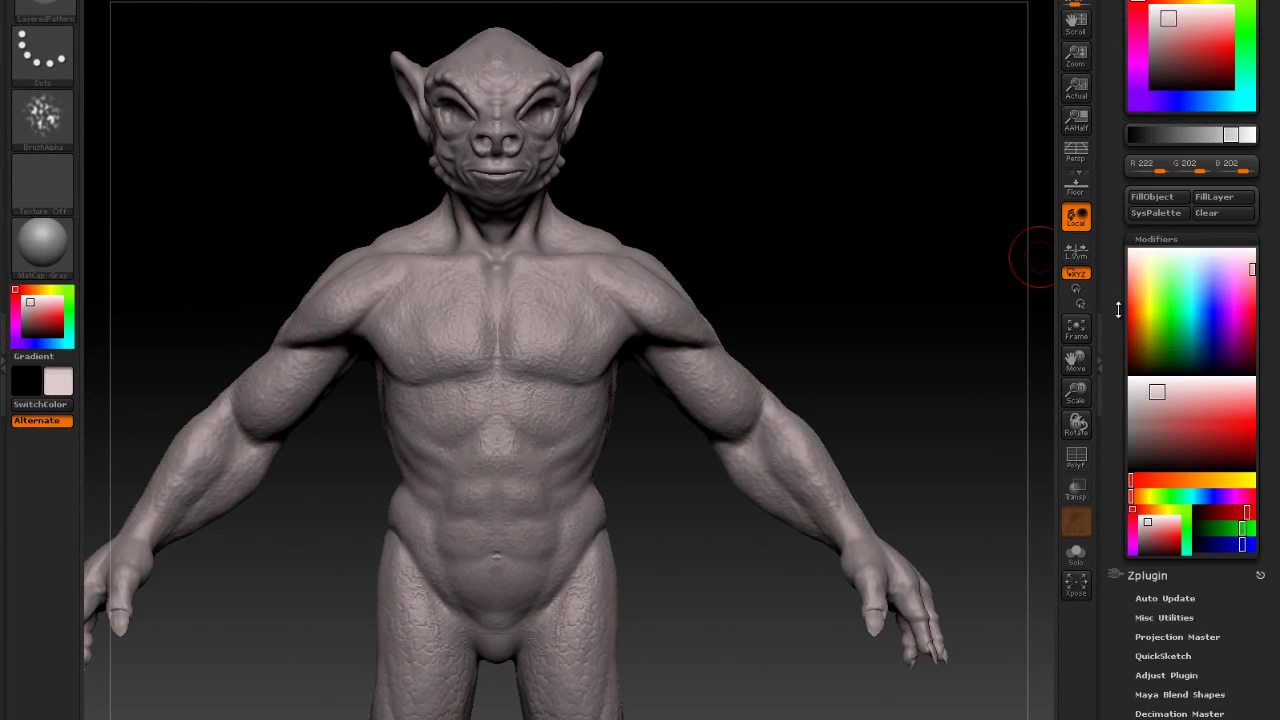
pyautogui.moveTo(1163, 17); pyautogui.dragTo(1184, 25)
pyautogui.click(1186, 2)
# Step: Fill the whole creature object with the beige color
pyautogui.moveTo(816, 339)
pyautogui.mouseDown()
pyautogui.moveTo(817, 306)
pyautogui.moveTo(829, 308)
pyautogui.mouseUp()
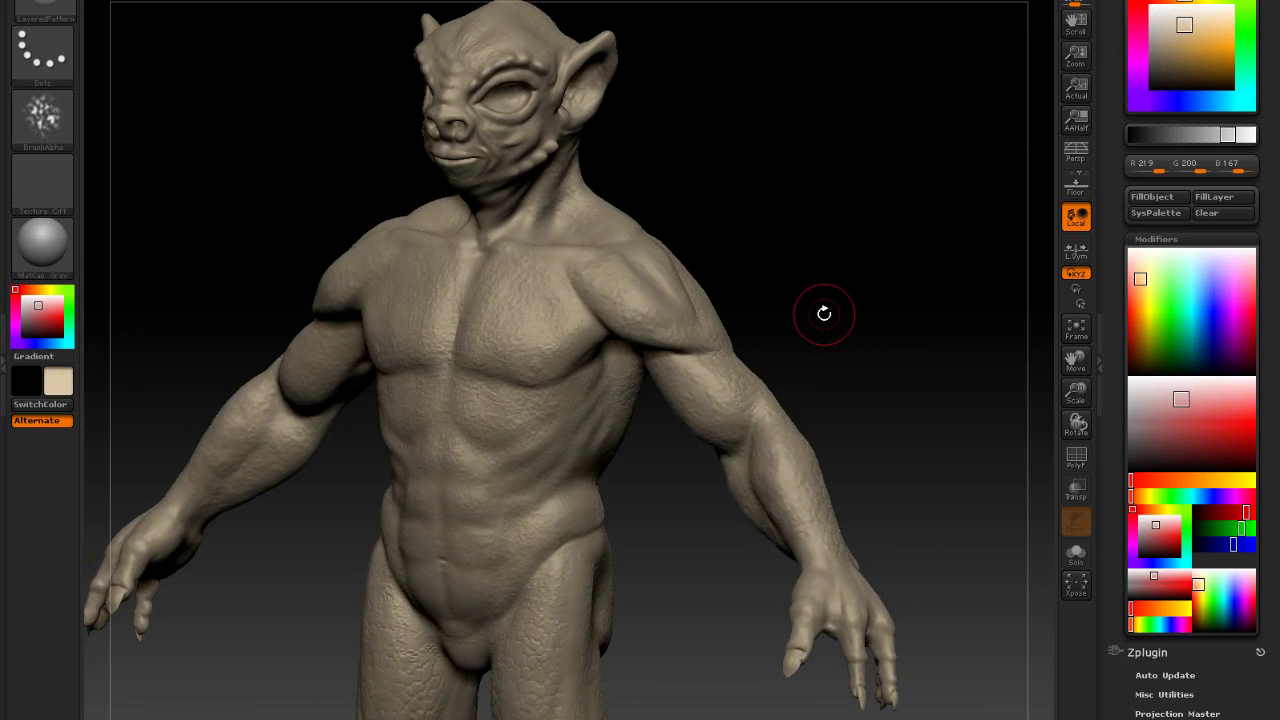
pyautogui.click(697, 219)
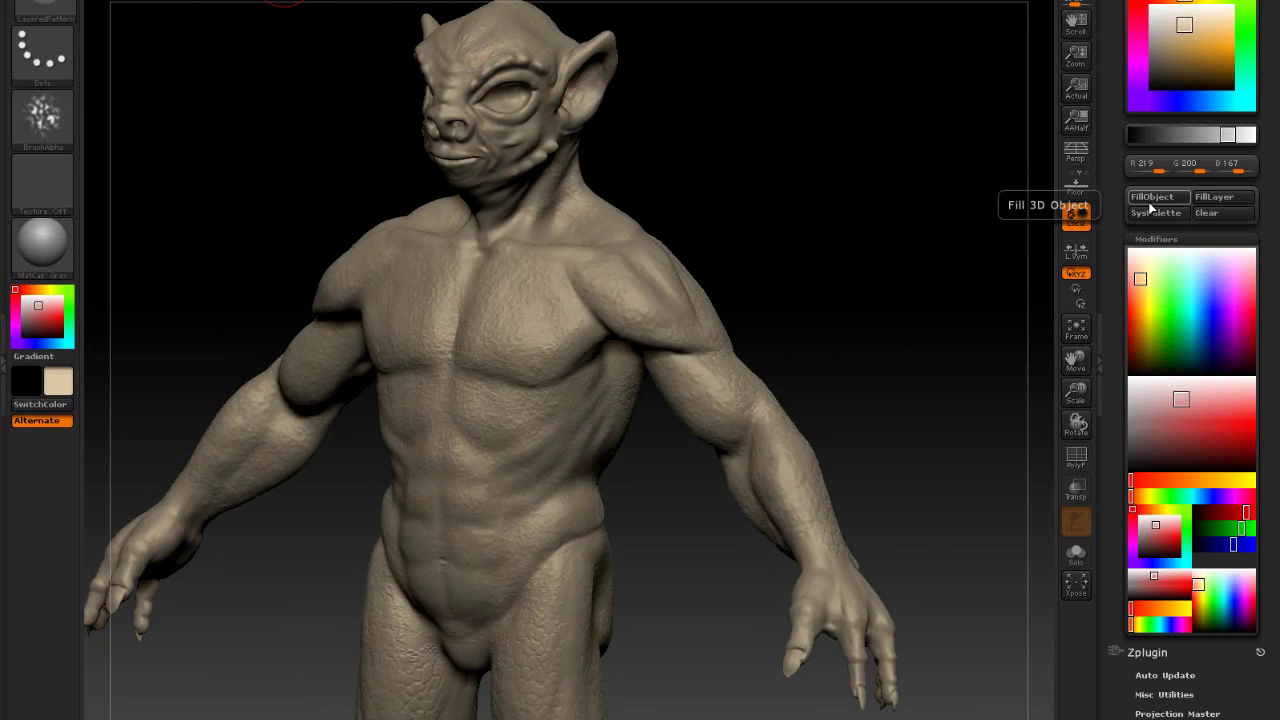
pyautogui.moveTo(911, 266); pyautogui.dragTo(869, 259)
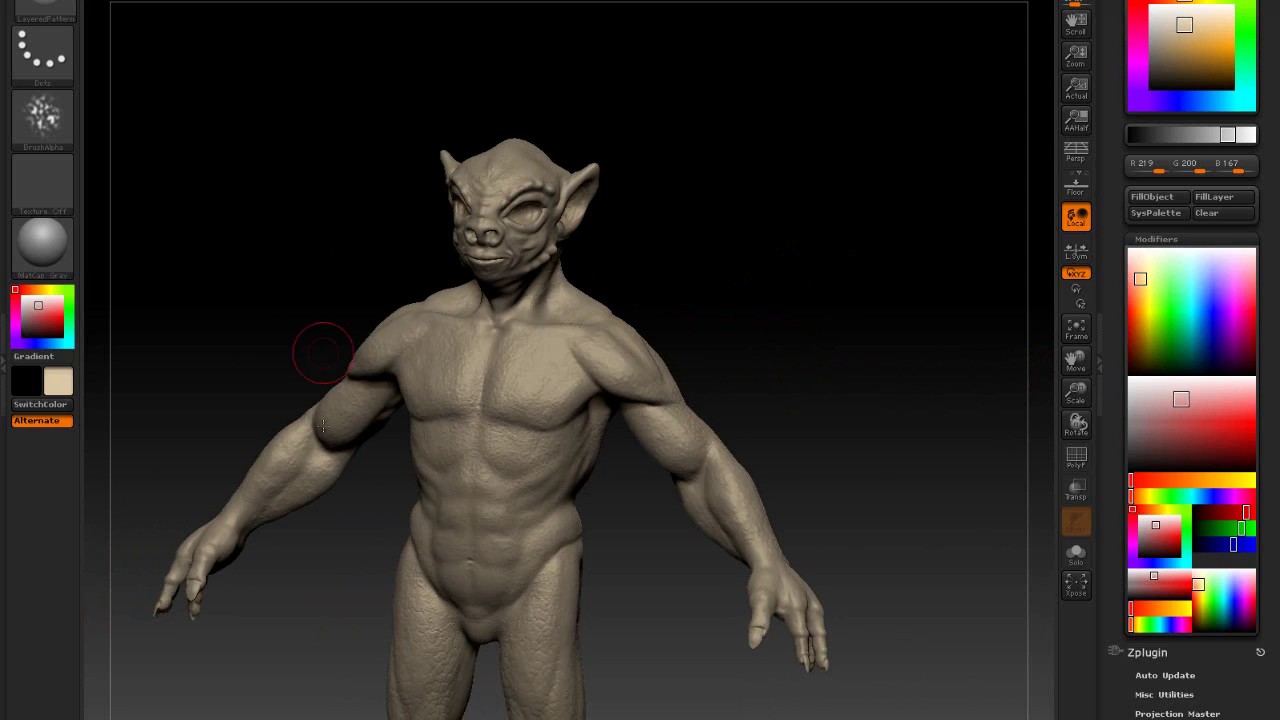
pyautogui.moveTo(860, 290); pyautogui.dragTo(835, 282)
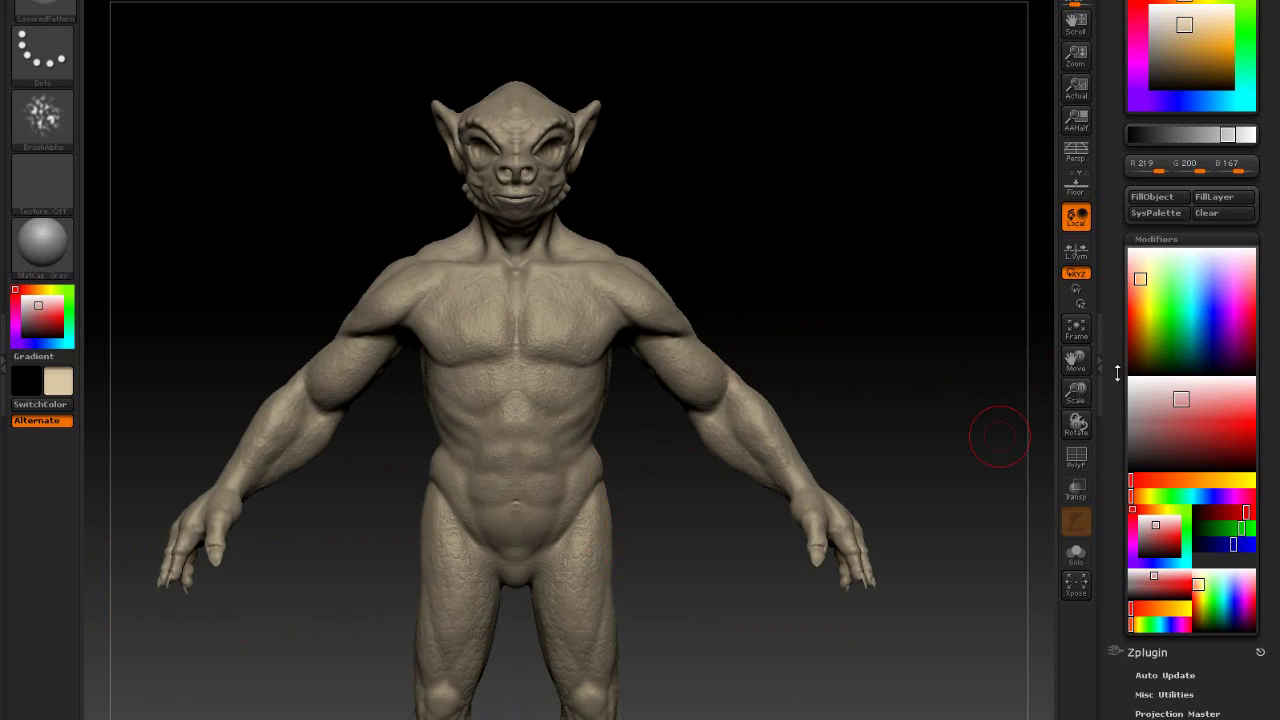
# Step: Set the active color to dark brown with R 77, G 60, B 32 and dab test paint on the creature's chest
pyautogui.moveTo(1117, 373); pyautogui.dragTo(1103, 118)
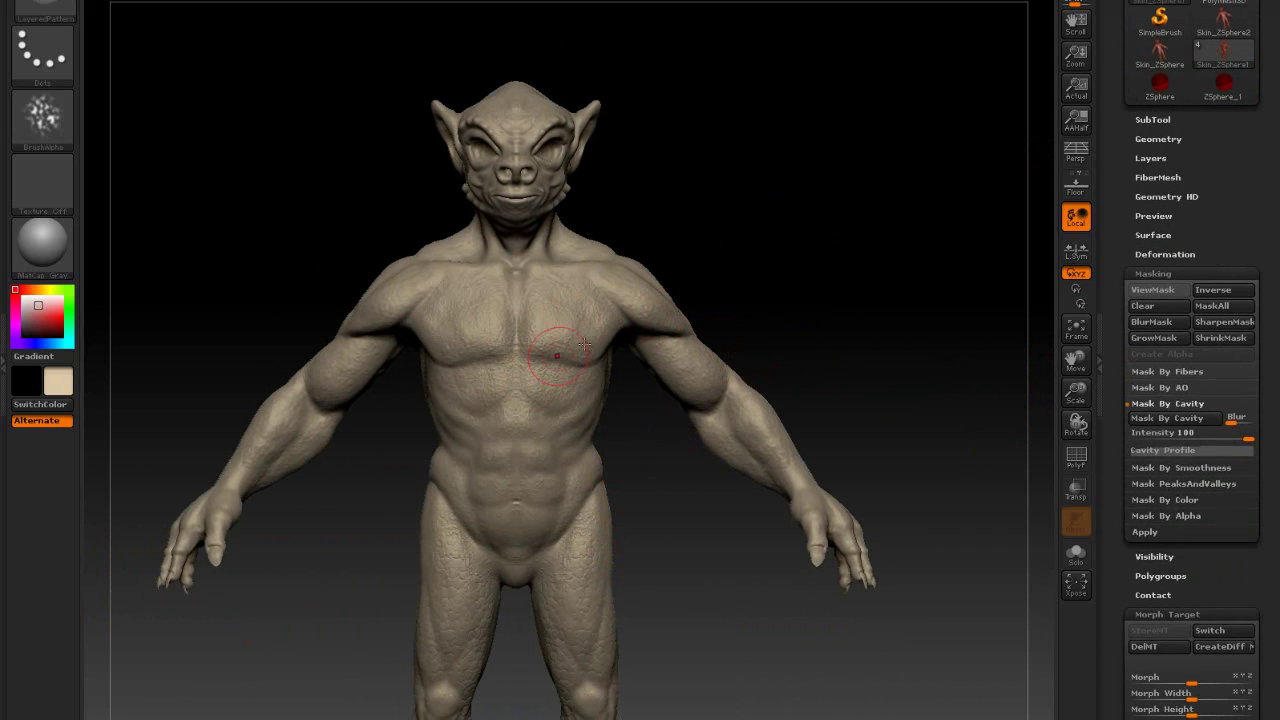
pyautogui.scroll(8, 1124, 480)
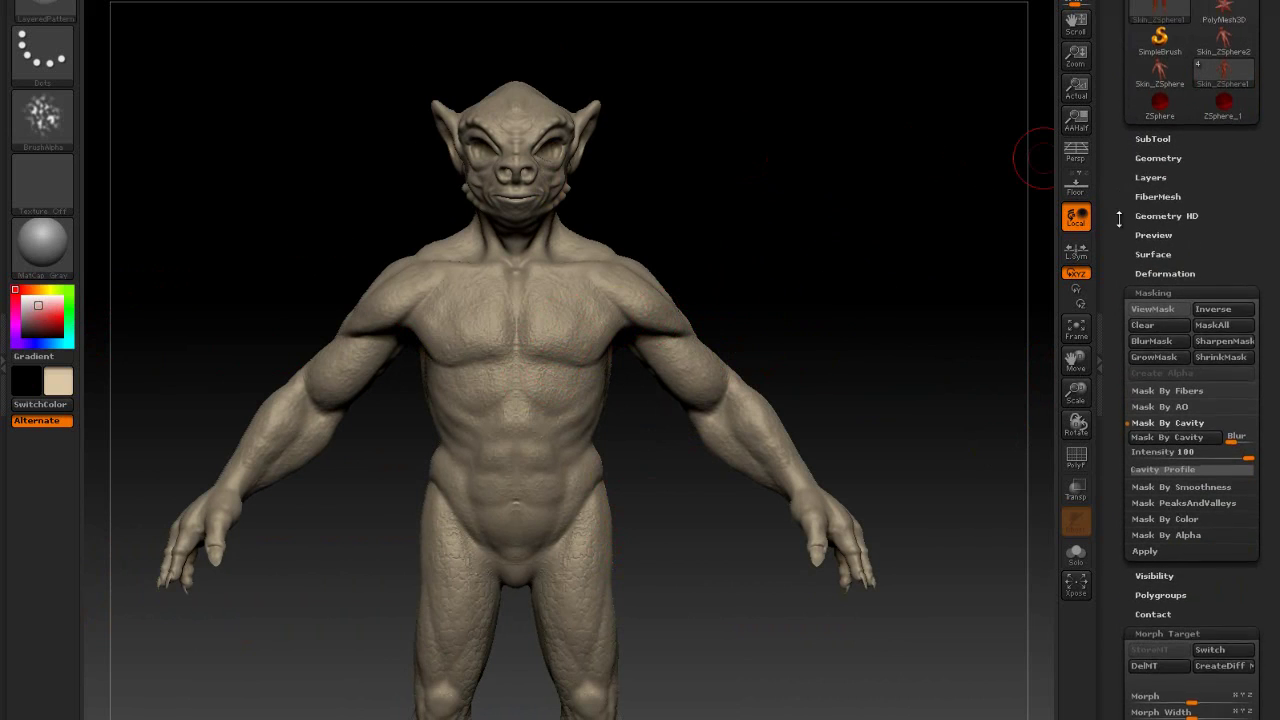
pyautogui.moveTo(1186, 46); pyautogui.dragTo(1184, 71)
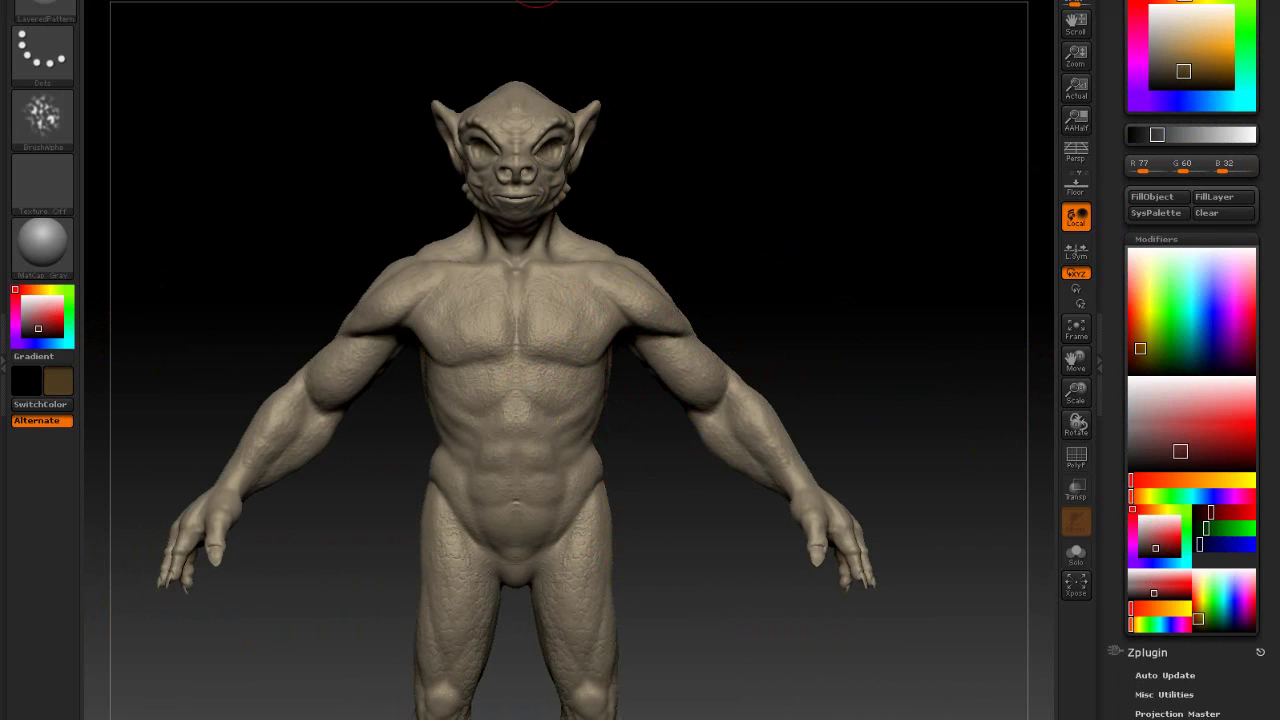
pyautogui.moveTo(814, 229)
pyautogui.mouseDown()
pyautogui.moveTo(816, 240)
pyautogui.moveTo(609, 74)
pyautogui.mouseUp()
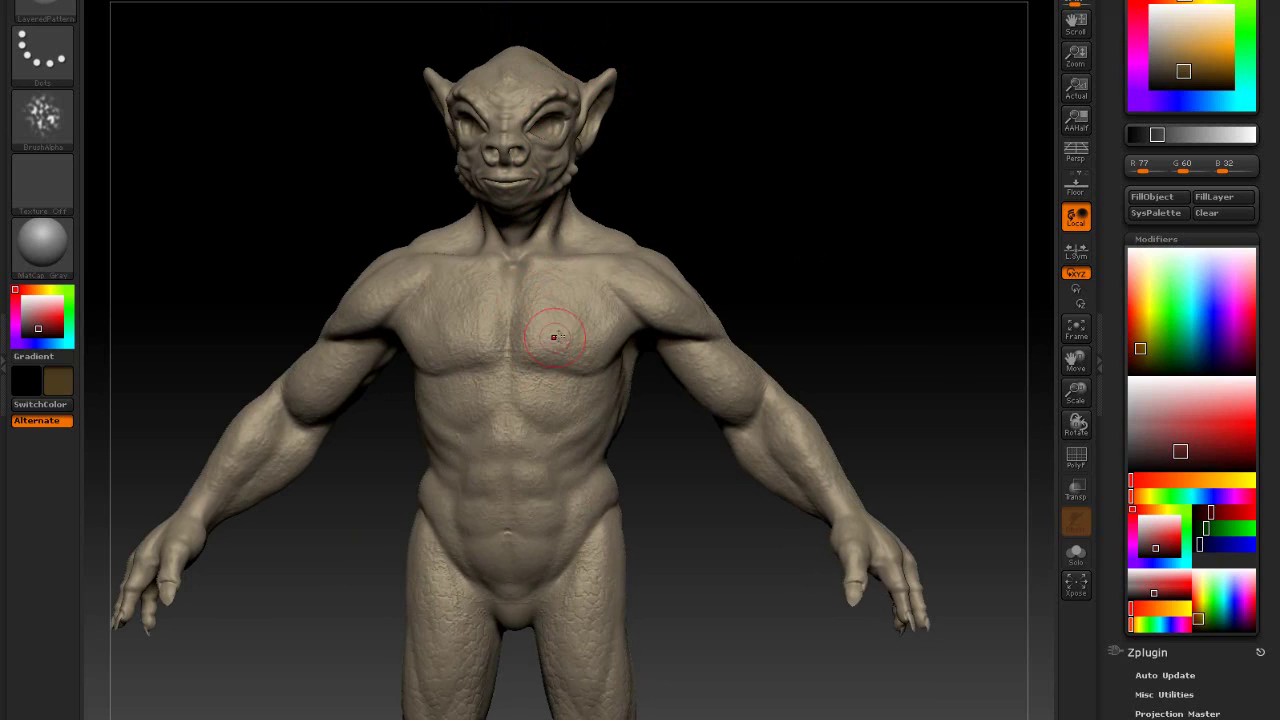
pyautogui.moveTo(760, 200); pyautogui.dragTo(678, 253)
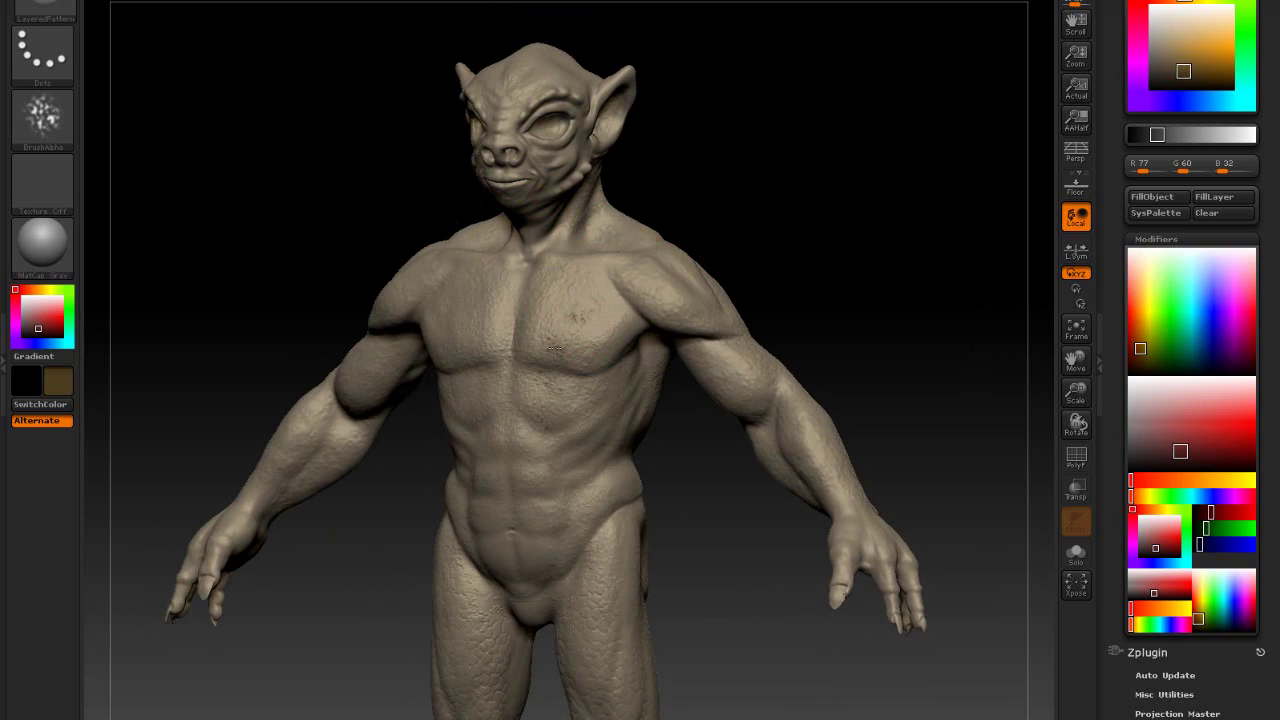
# Step: Switch to the ClayBuildup brush and set its stroke type to Spray
pyautogui.click(45, 10)
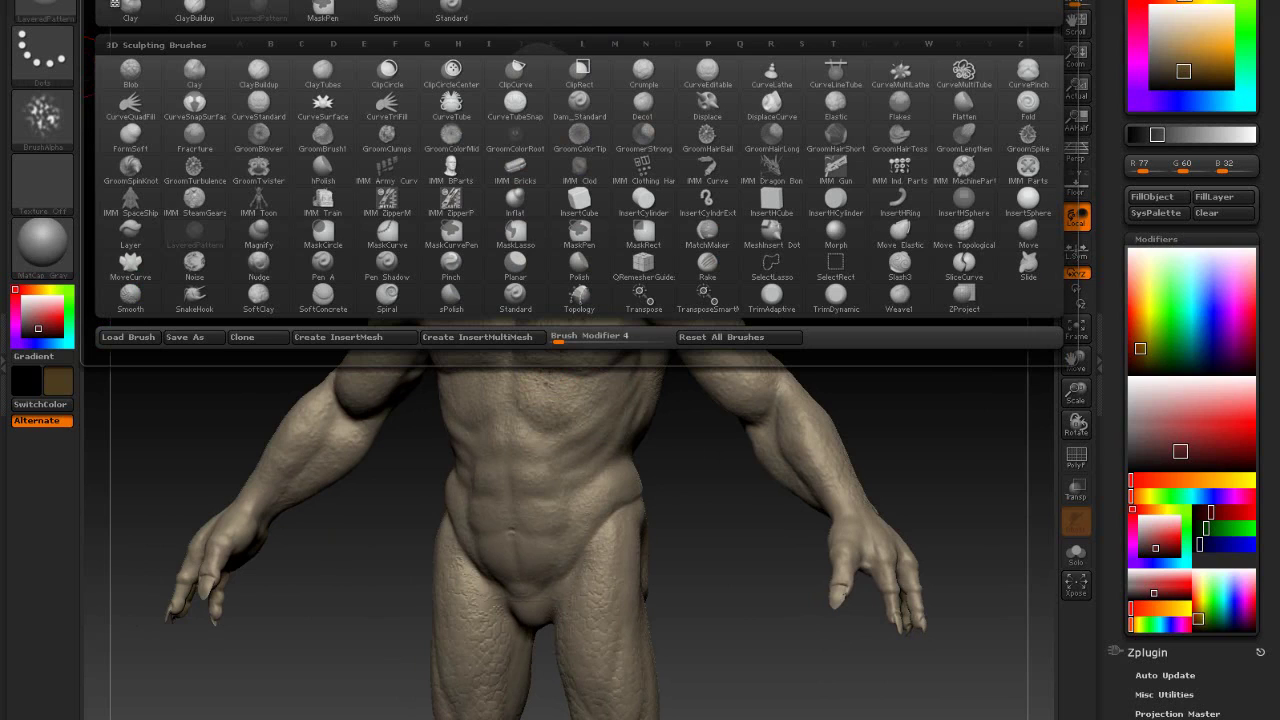
pyautogui.click(198, 14)
pyautogui.click(42, 50)
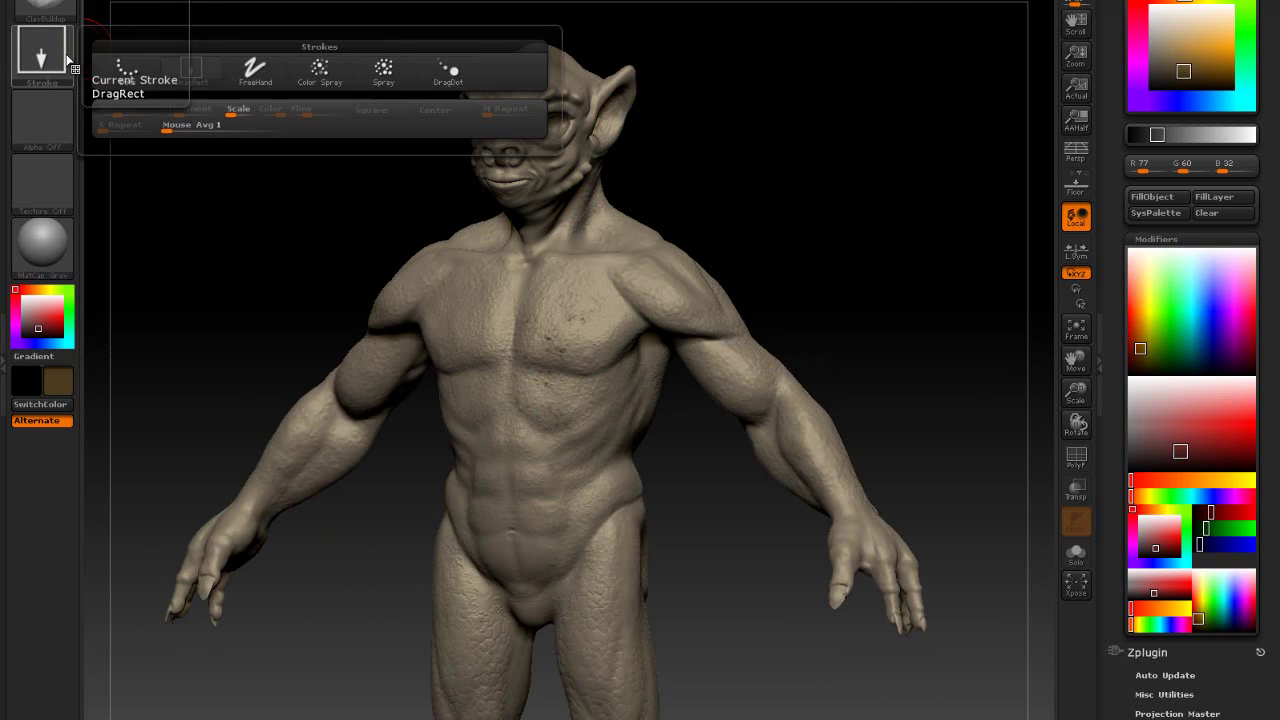
pyautogui.click(384, 72)
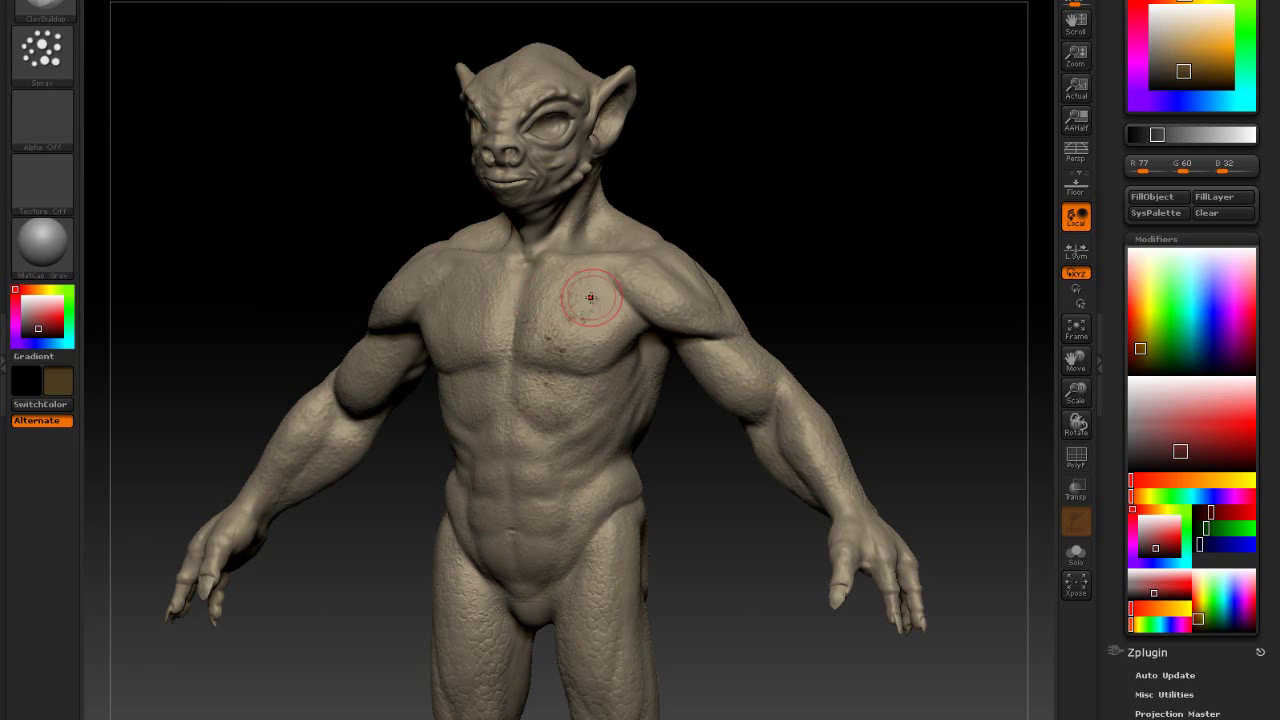
# Step: Try spraying dark brown paint over the chest and torso, and undo all the test strokes
pyautogui.hotkey('ctrl', 'z')
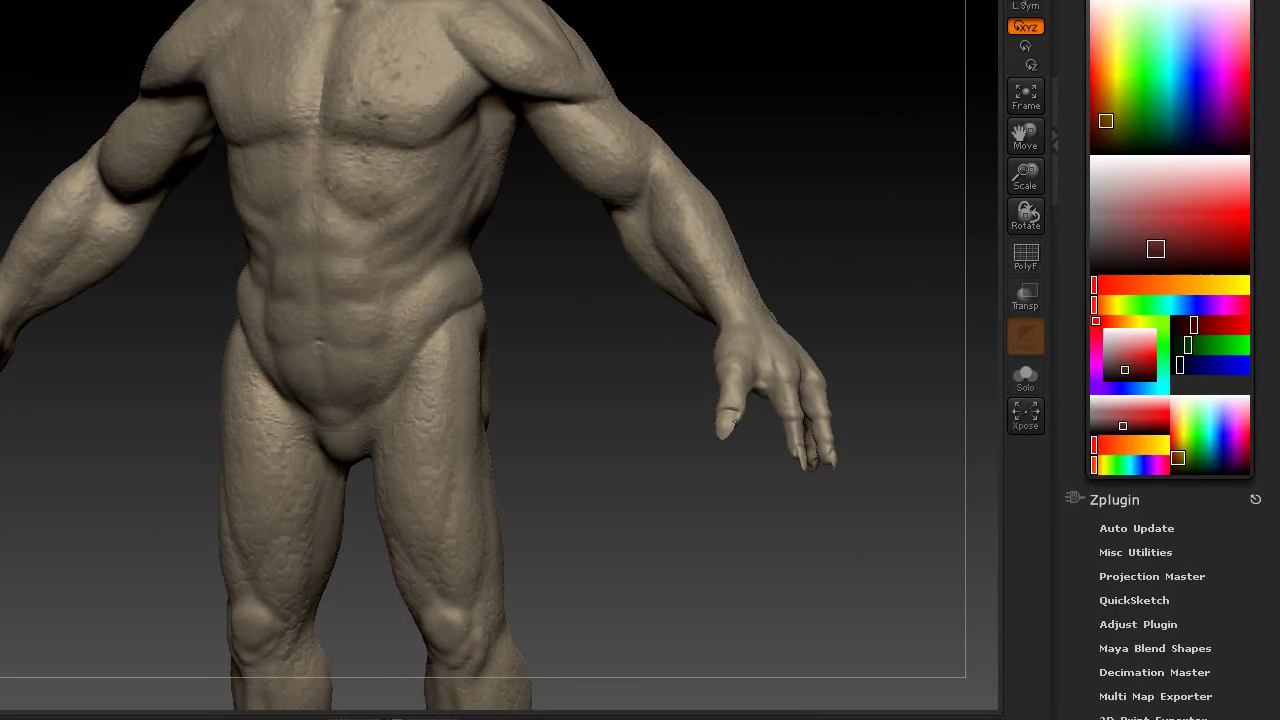
pyautogui.keyDown('alt'); pyautogui.moveTo(690, 60); pyautogui.dragTo(701, 106); pyautogui.keyUp('alt')
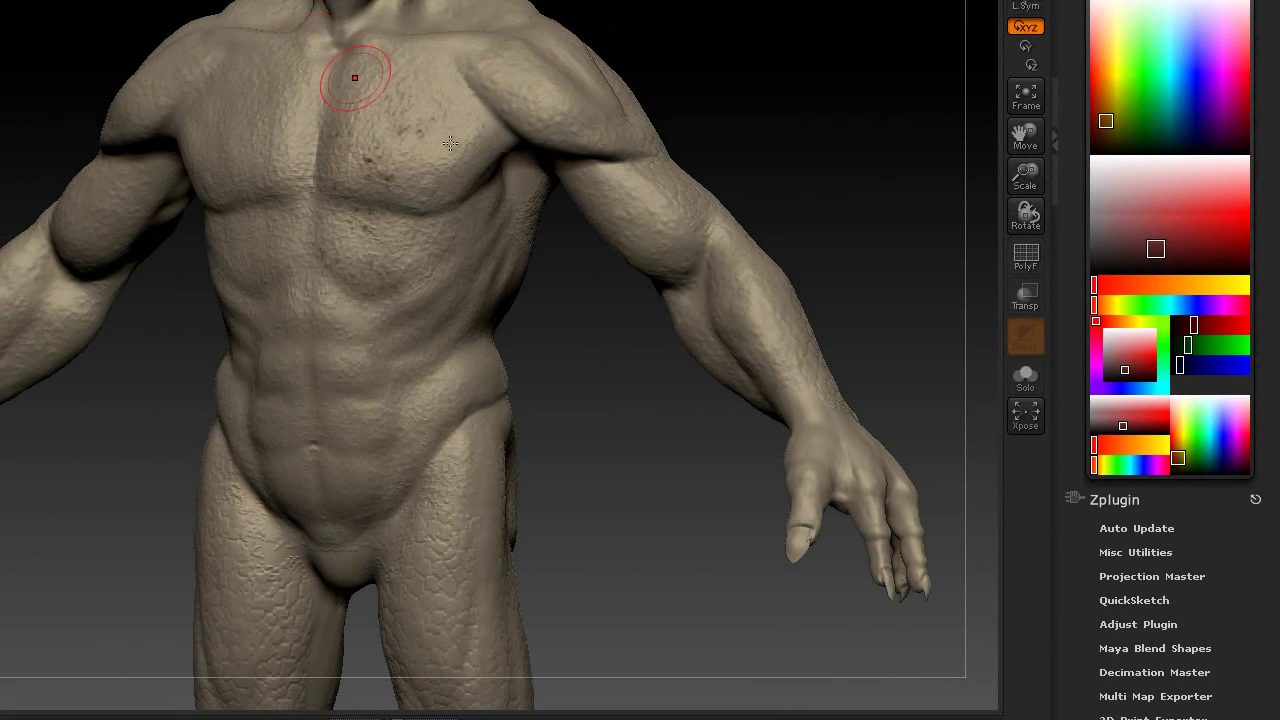
pyautogui.moveTo(440, 172); pyautogui.dragTo(366, 216)
pyautogui.hotkey('ctrl', 'z')
pyautogui.moveTo(375, 118)
pyautogui.mouseDown()
pyautogui.moveTo(300, 95)
pyautogui.moveTo(205, 160)
pyautogui.moveTo(330, 370)
pyautogui.moveTo(365, 60)
pyautogui.moveTo(302, 411)
pyautogui.mouseUp()
pyautogui.hotkey('ctrl', 'z')
pyautogui.hotkey('ctrl', 'z')
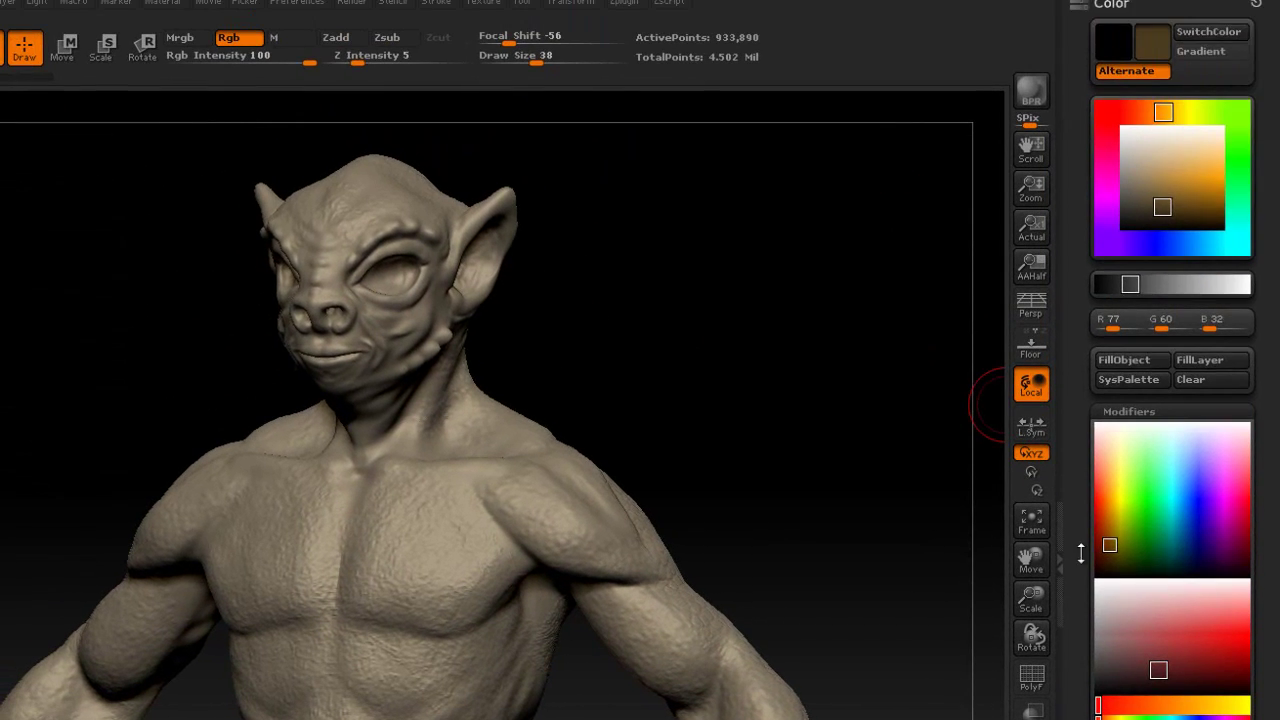
pyautogui.moveTo(1080, 551); pyautogui.dragTo(1076, 311)
pyautogui.scroll(-15, 1076, 312)
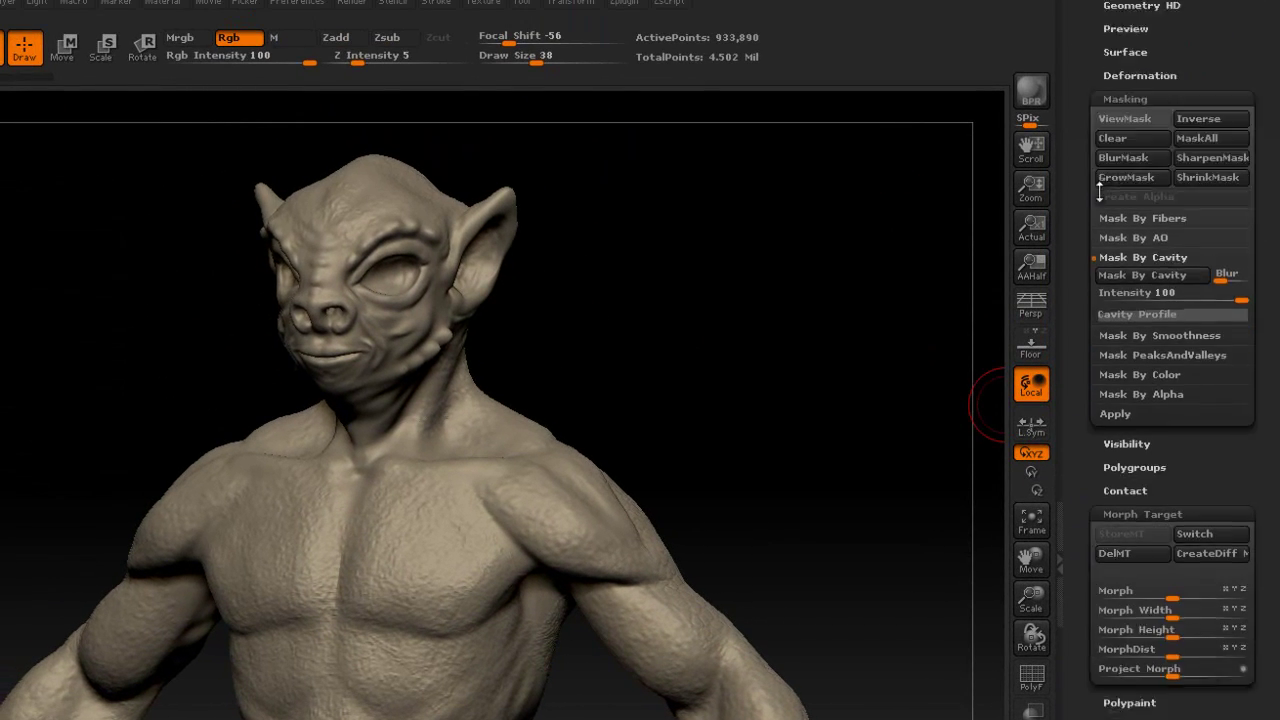
pyautogui.scroll(5, 1101, 152)
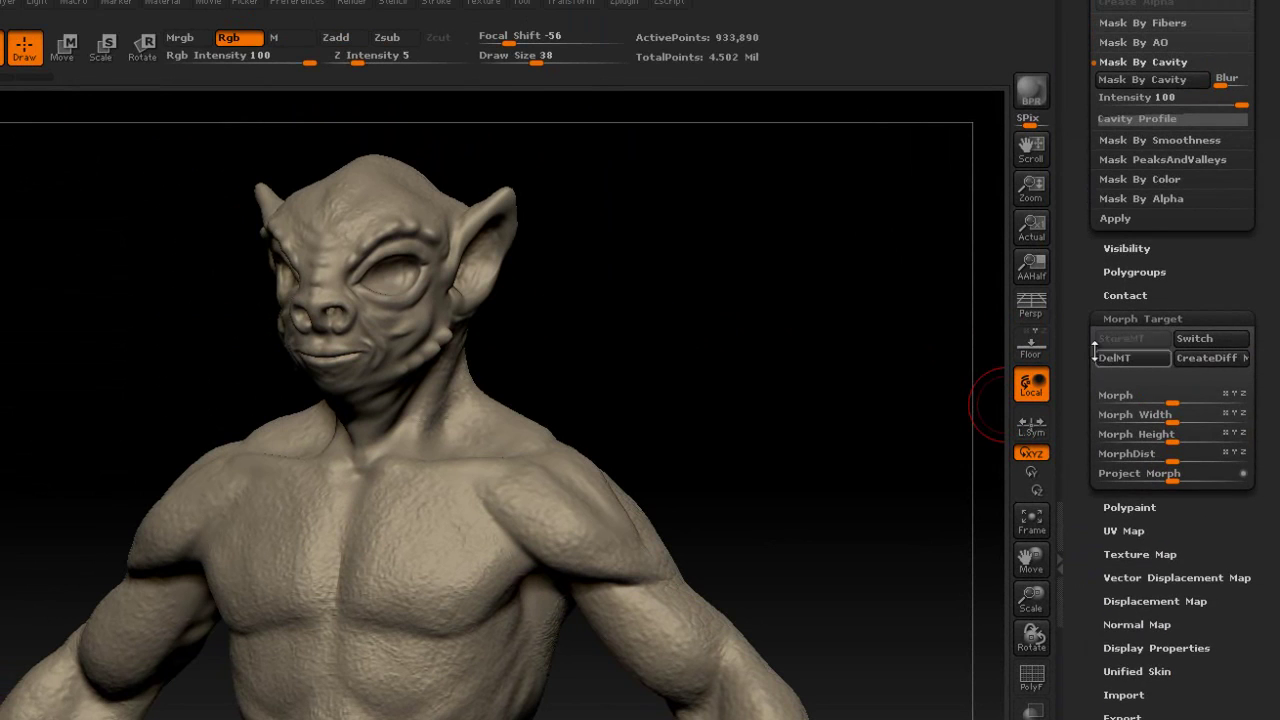
# Step: Add a new layer to the creature tool to hold the polypaint
pyautogui.scroll(10, 1081, 290)
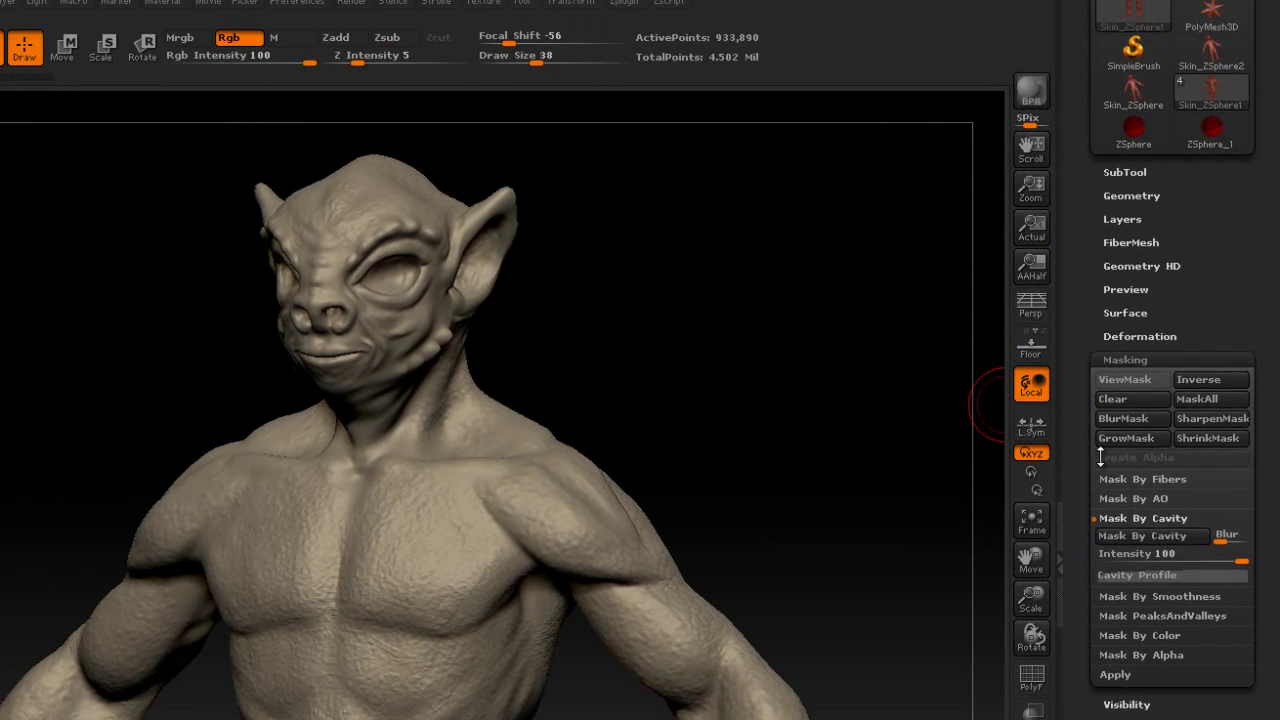
pyautogui.scroll(10, 1098, 472)
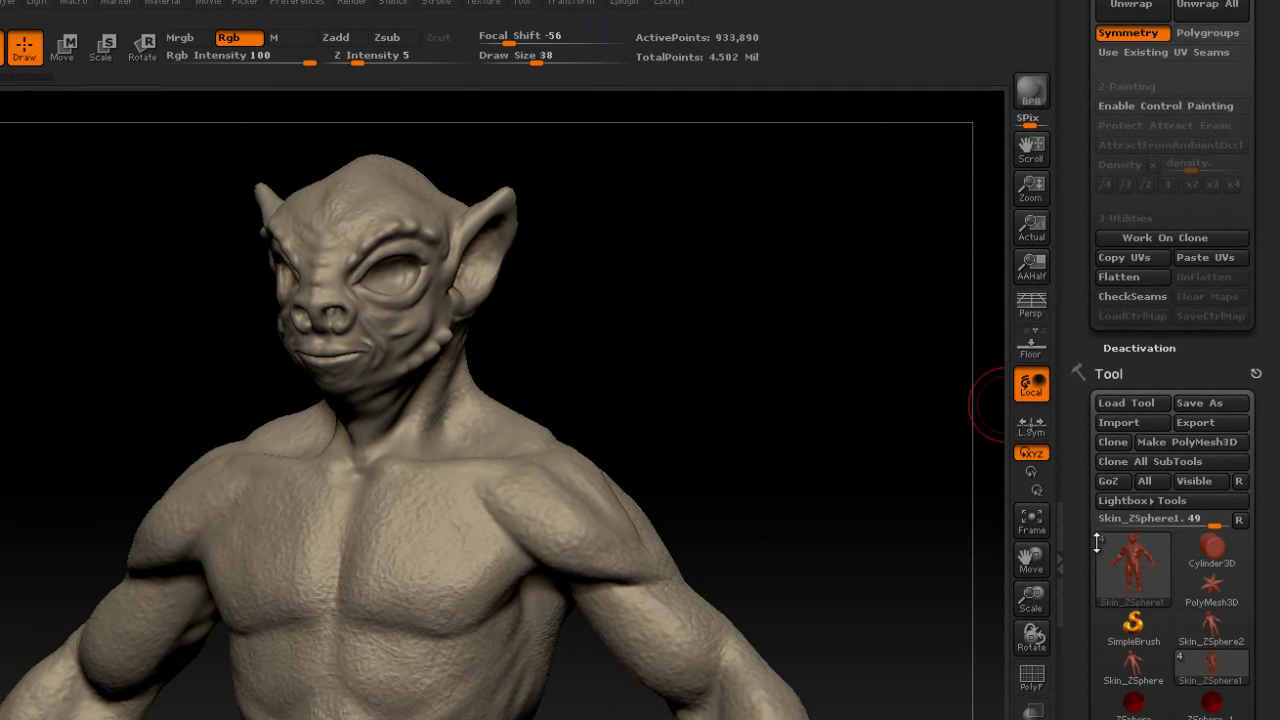
pyautogui.scroll(7, 1094, 555)
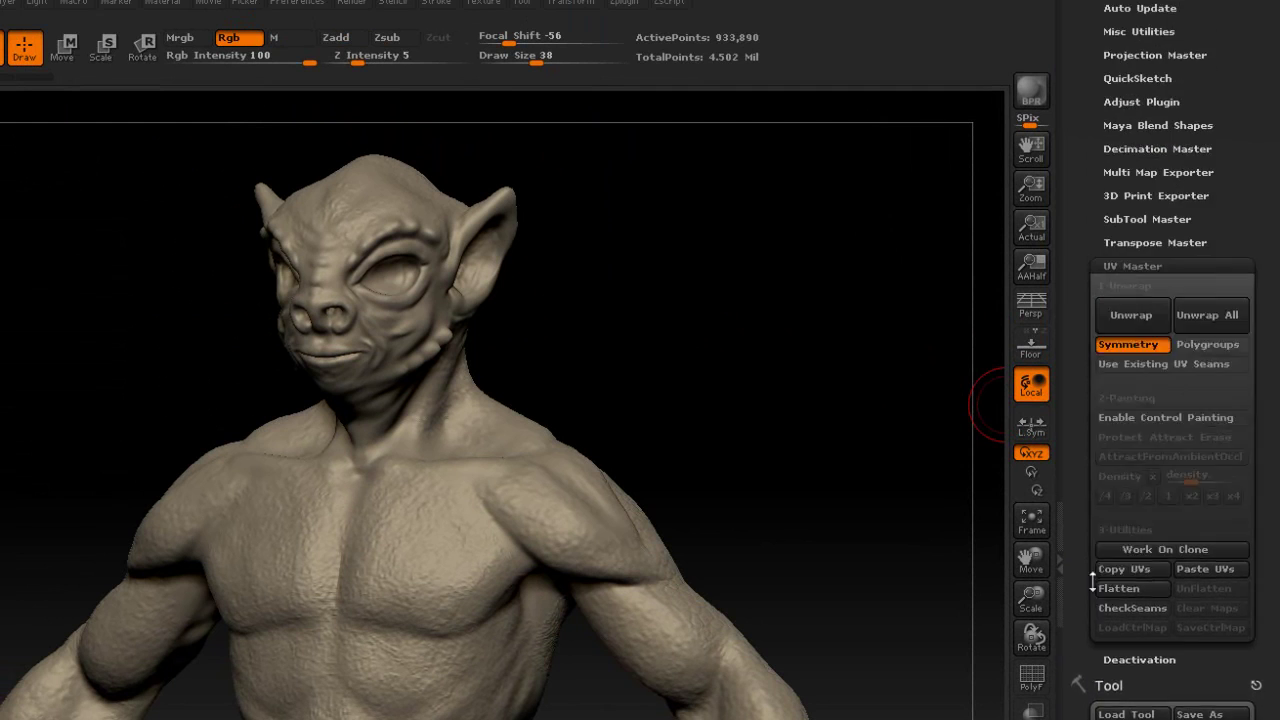
pyautogui.scroll(10, 1097, 603)
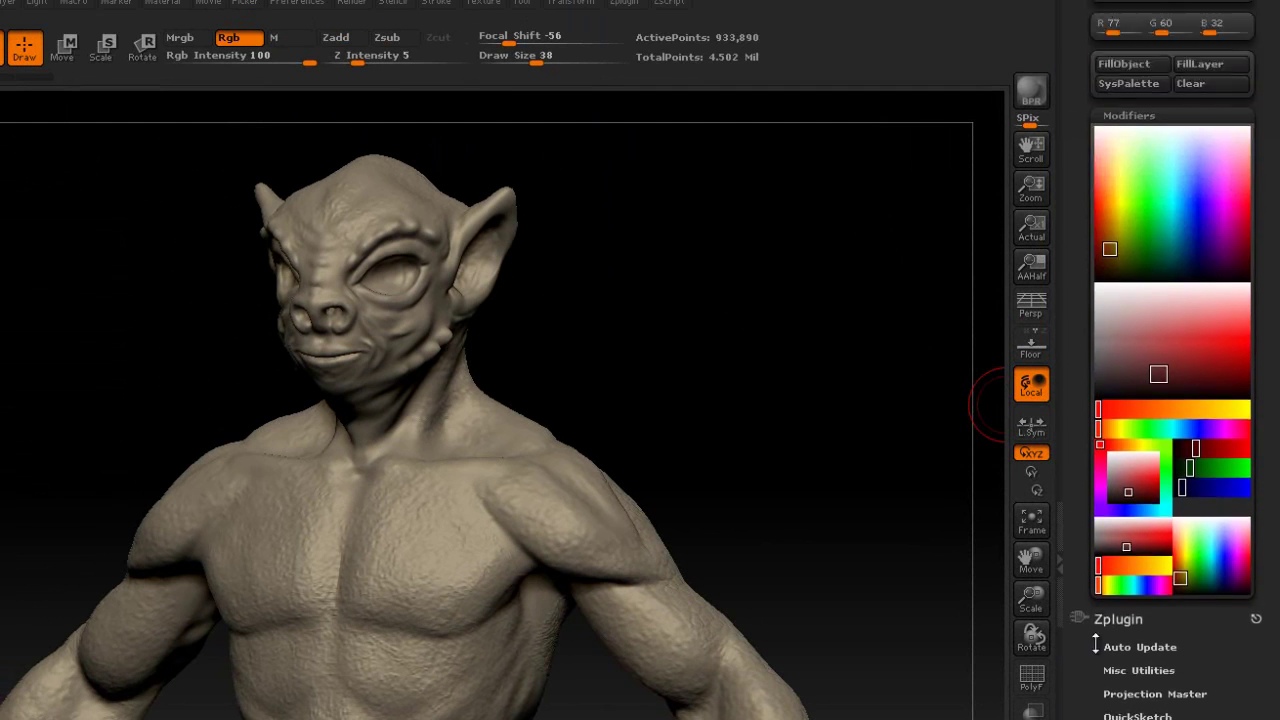
pyautogui.scroll(-12, 1097, 645)
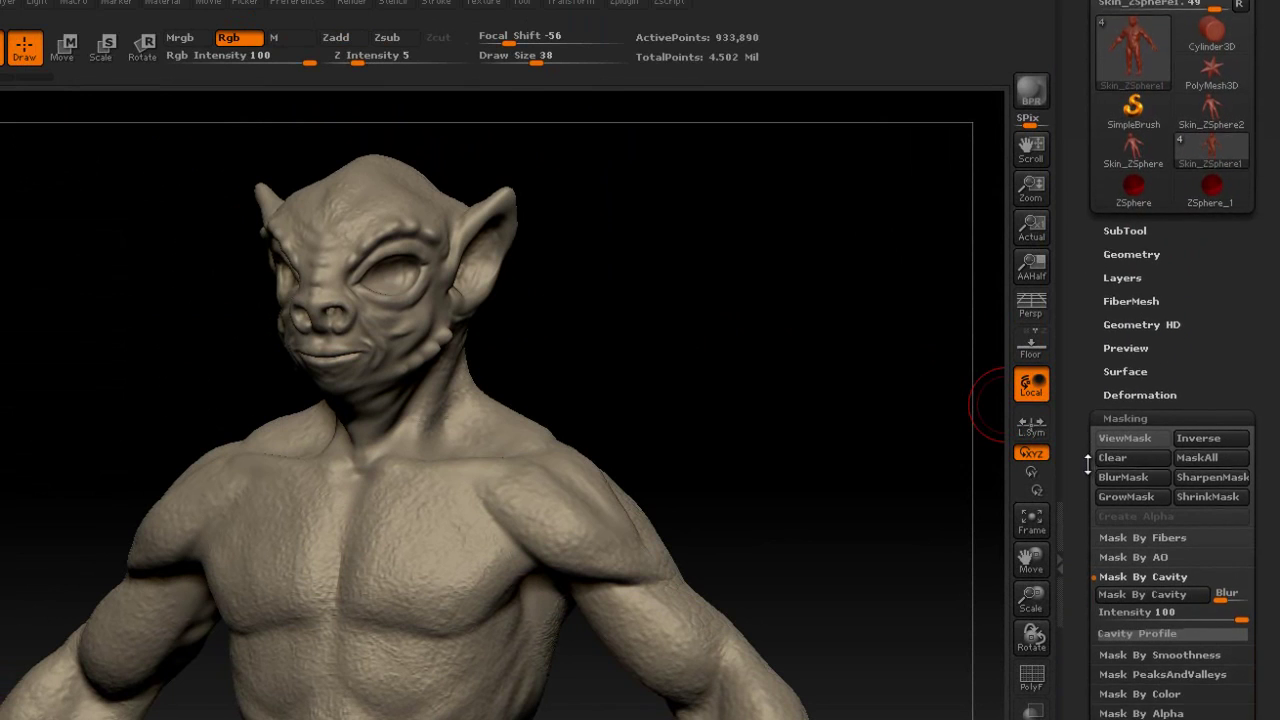
pyautogui.scroll(1, 1090, 462)
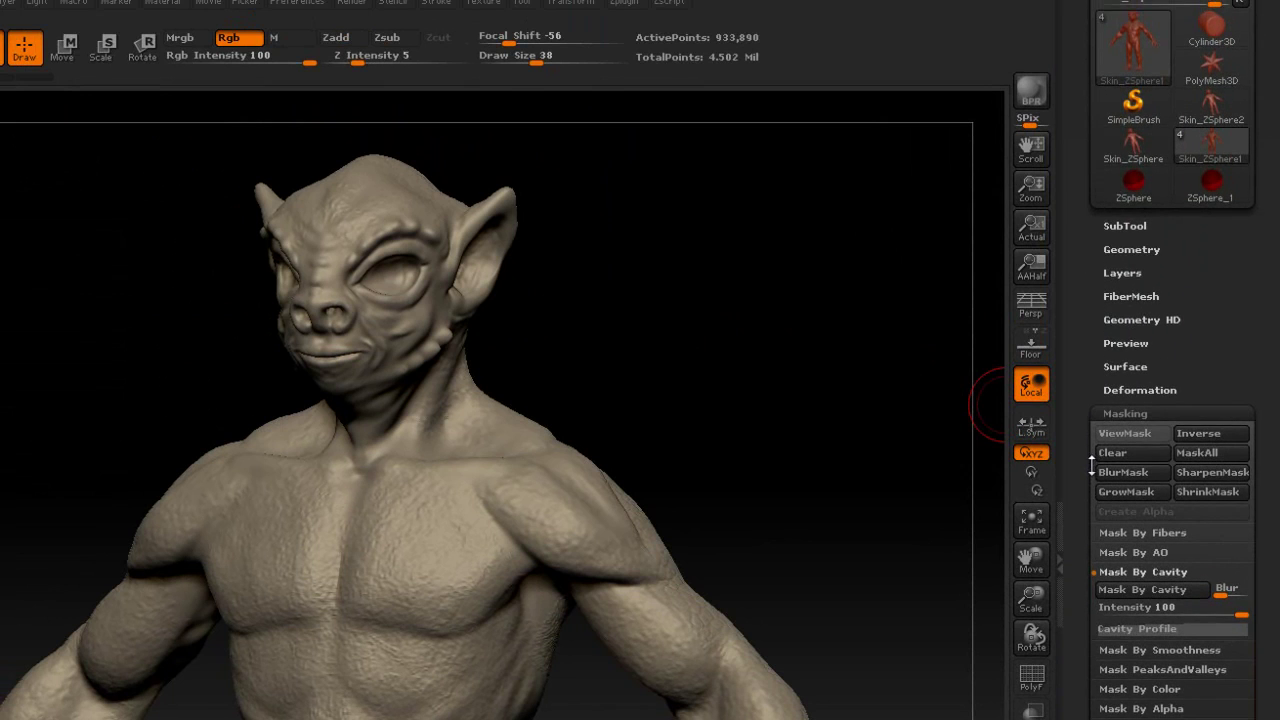
pyautogui.click(1122, 272)
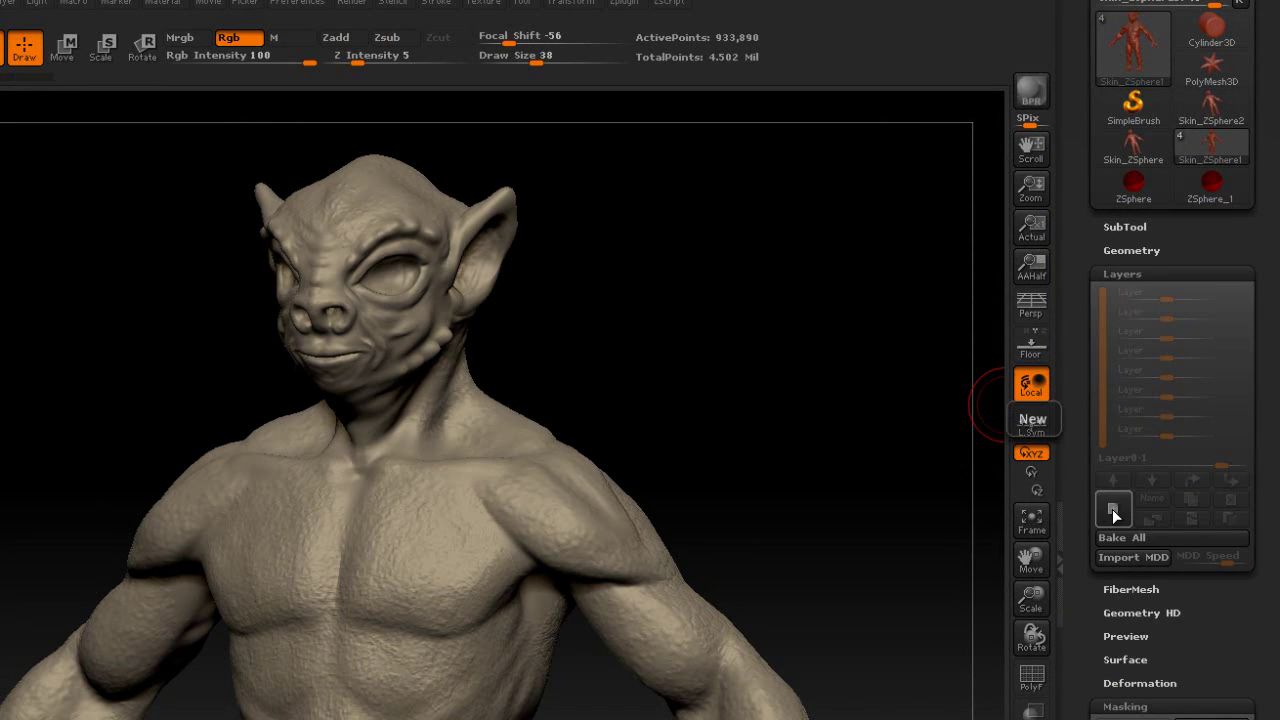
pyautogui.click(1115, 512)
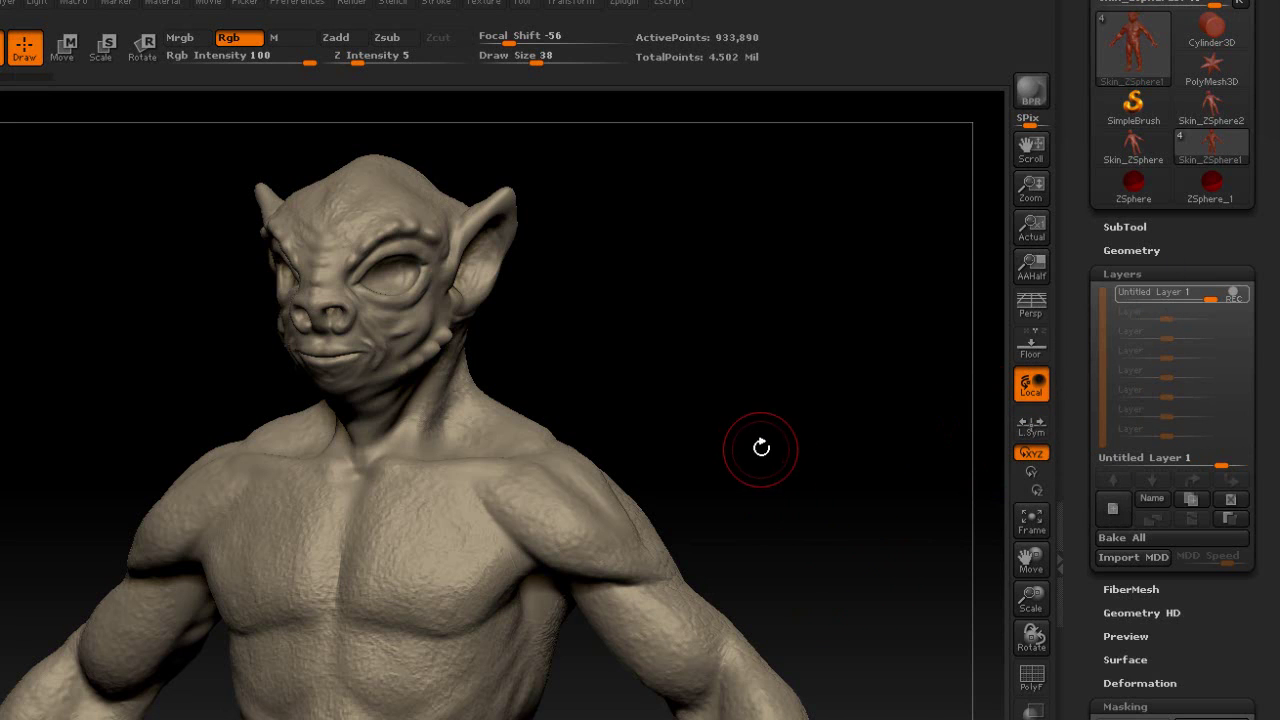
# Step: Lower the Rgb Intensity to about 37 and spray dark brown paint over the chest, shoulders and abdomen
pyautogui.moveTo(766, 443); pyautogui.dragTo(763, 447)
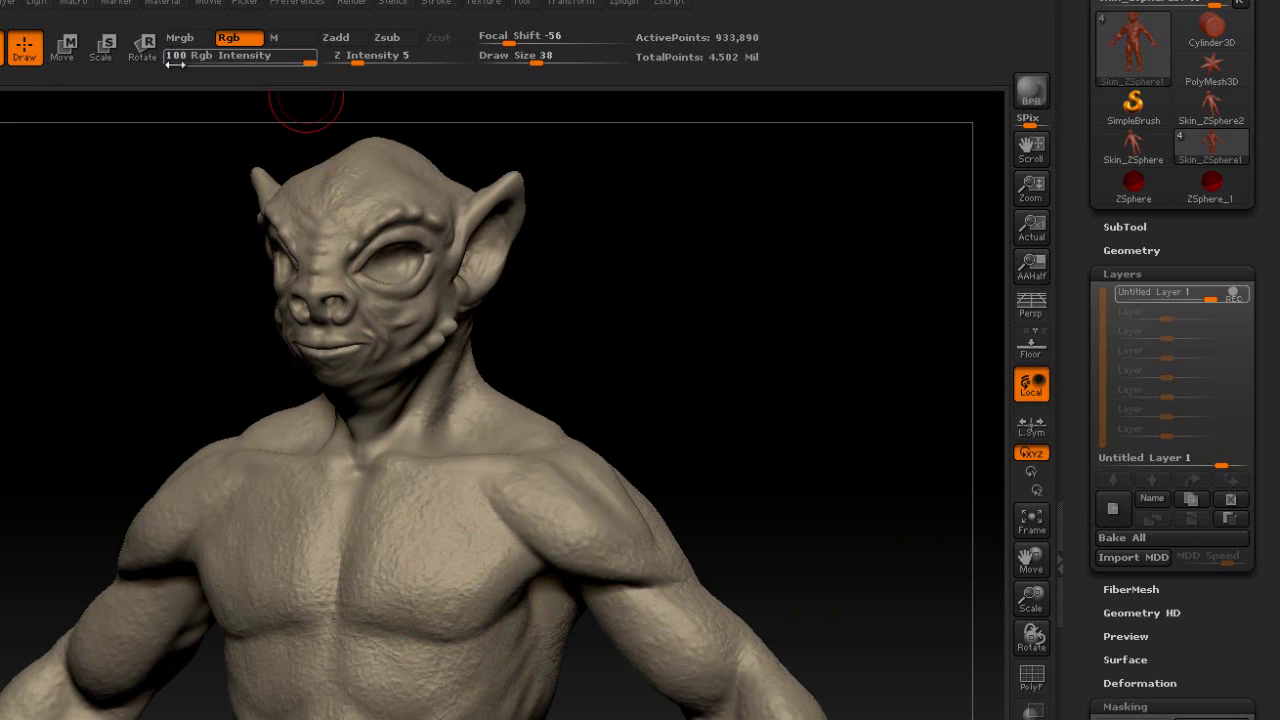
pyautogui.moveTo(301, 62); pyautogui.dragTo(283, 65)
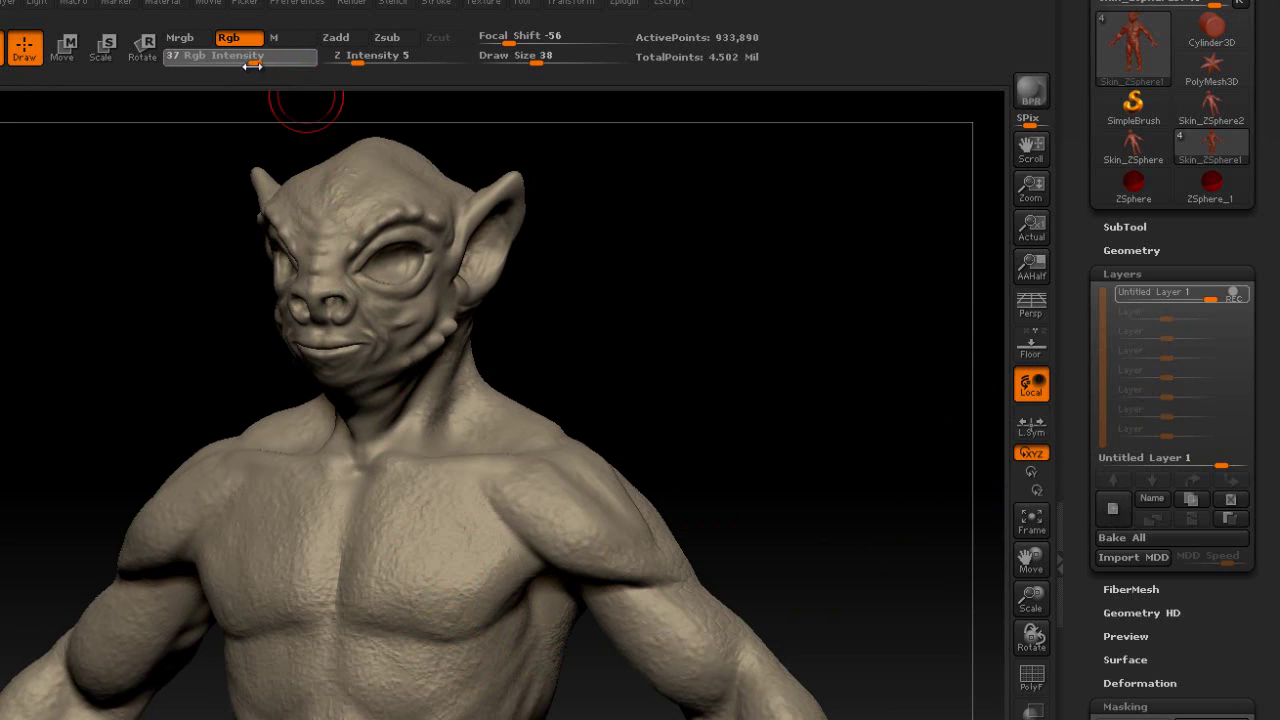
pyautogui.moveTo(414, 560)
pyautogui.mouseDown()
pyautogui.moveTo(420, 575)
pyautogui.moveTo(470, 520)
pyautogui.moveTo(288, 540)
pyautogui.moveTo(235, 515)
pyautogui.moveTo(262, 450)
pyautogui.moveTo(515, 440)
pyautogui.moveTo(389, 594)
pyautogui.mouseUp()
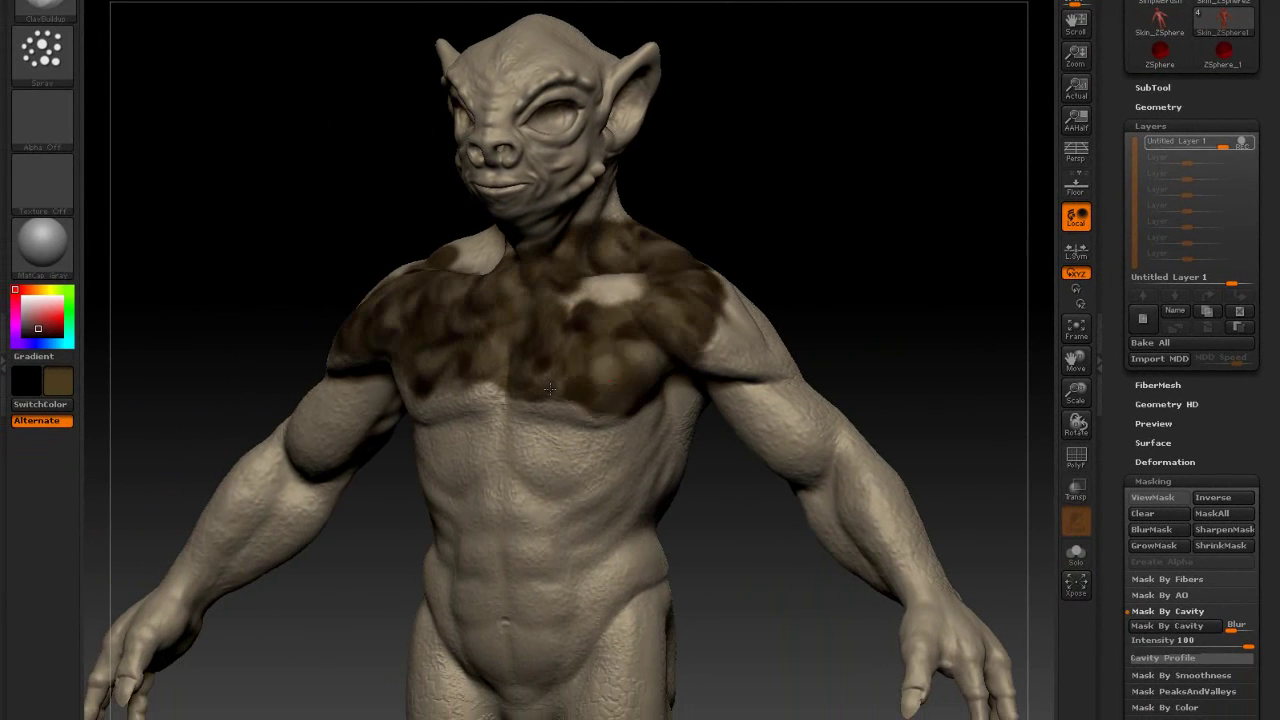
pyautogui.moveTo(549, 388)
pyautogui.mouseDown()
pyautogui.moveTo(600, 300)
pyautogui.moveTo(580, 540)
pyautogui.moveTo(470, 500)
pyautogui.moveTo(564, 636)
pyautogui.mouseUp()
pyautogui.moveTo(736, 563); pyautogui.dragTo(785, 582)
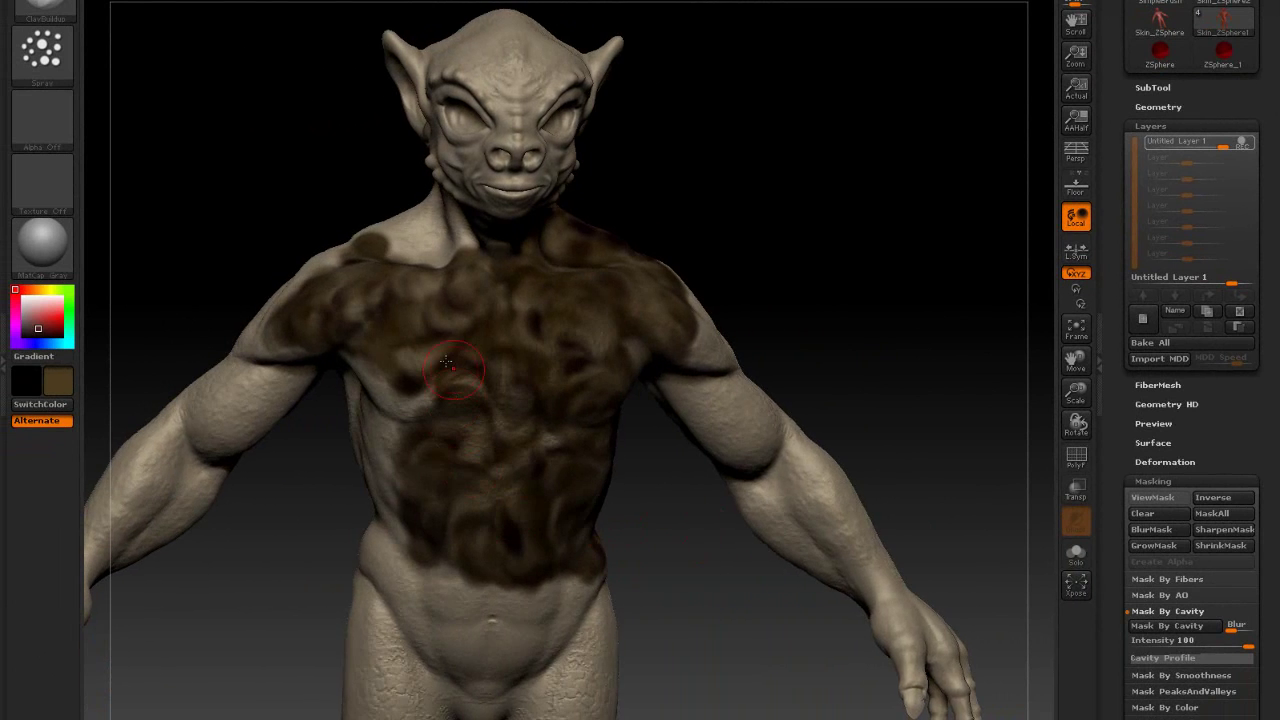
pyautogui.moveTo(455, 368); pyautogui.dragTo(393, 449)
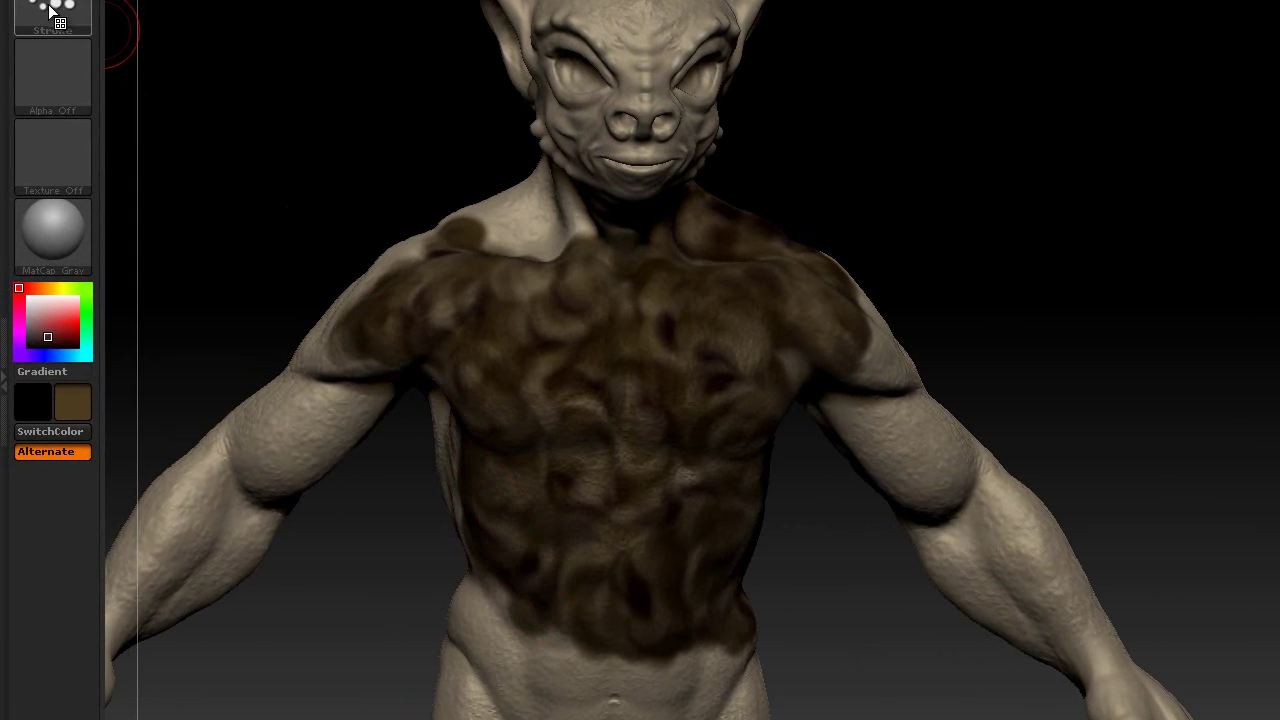
# Step: Set the spray stroke's Flow variance to 0.129 and spray dark brown paint over the lower torso, shoulders and upper arm
pyautogui.click(52, 14)
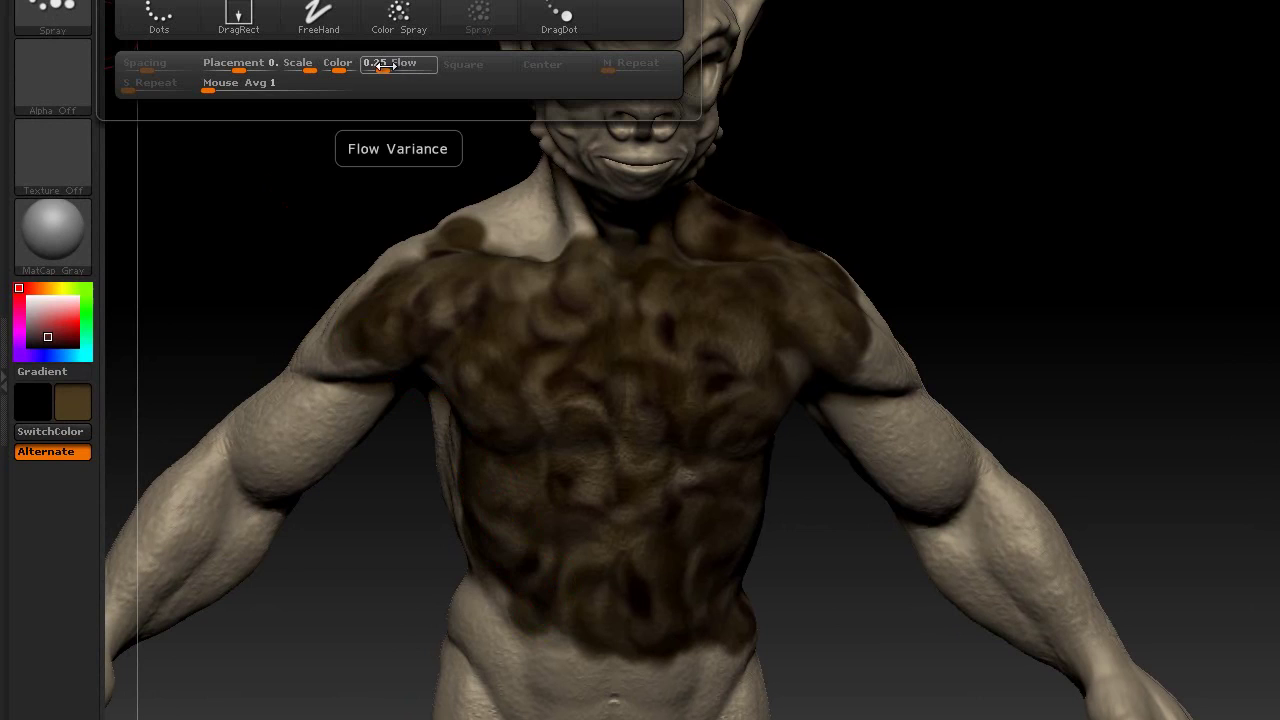
pyautogui.moveTo(385, 69); pyautogui.dragTo(391, 72)
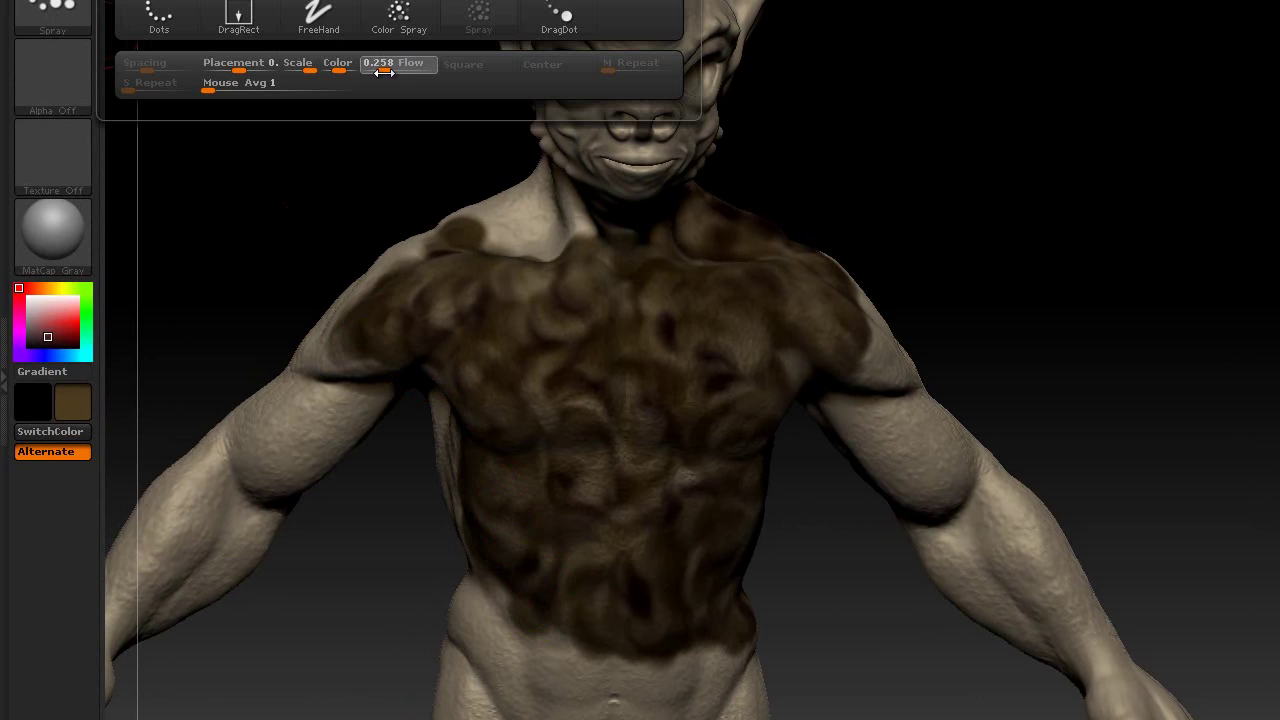
pyautogui.moveTo(385, 72); pyautogui.dragTo(381, 72)
pyautogui.click(55, 14)
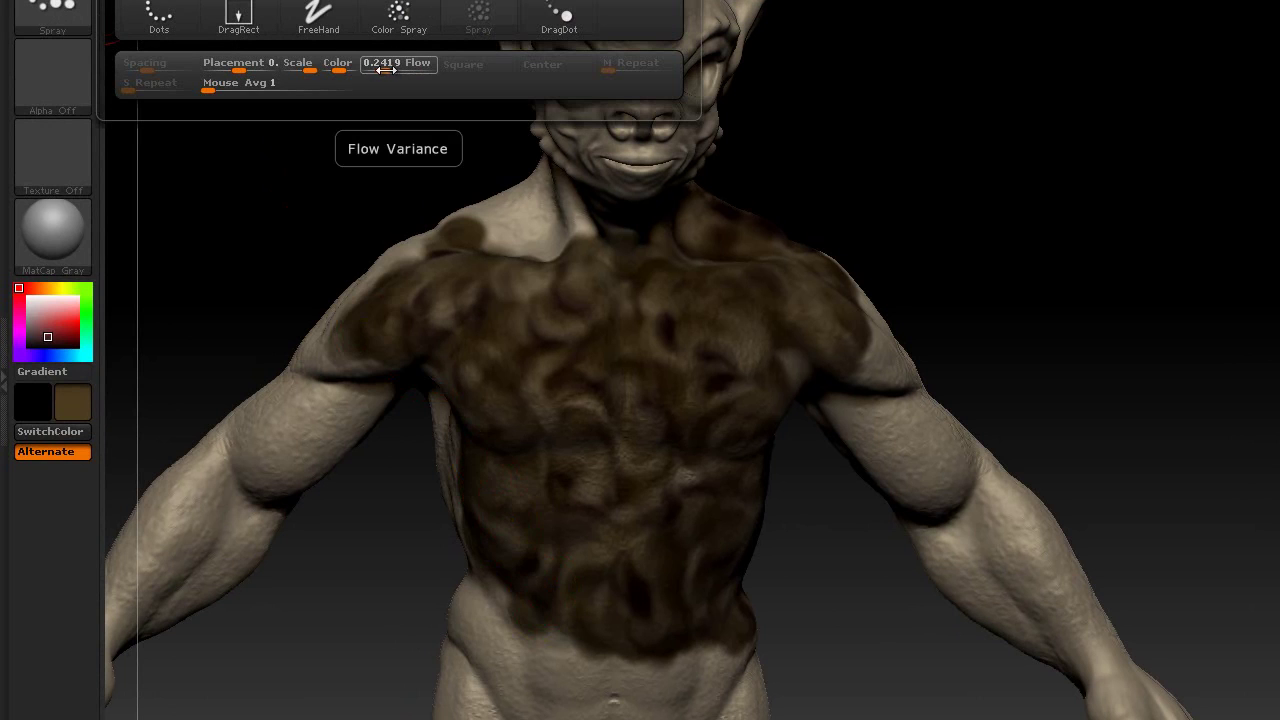
pyautogui.moveTo(388, 66); pyautogui.dragTo(385, 70)
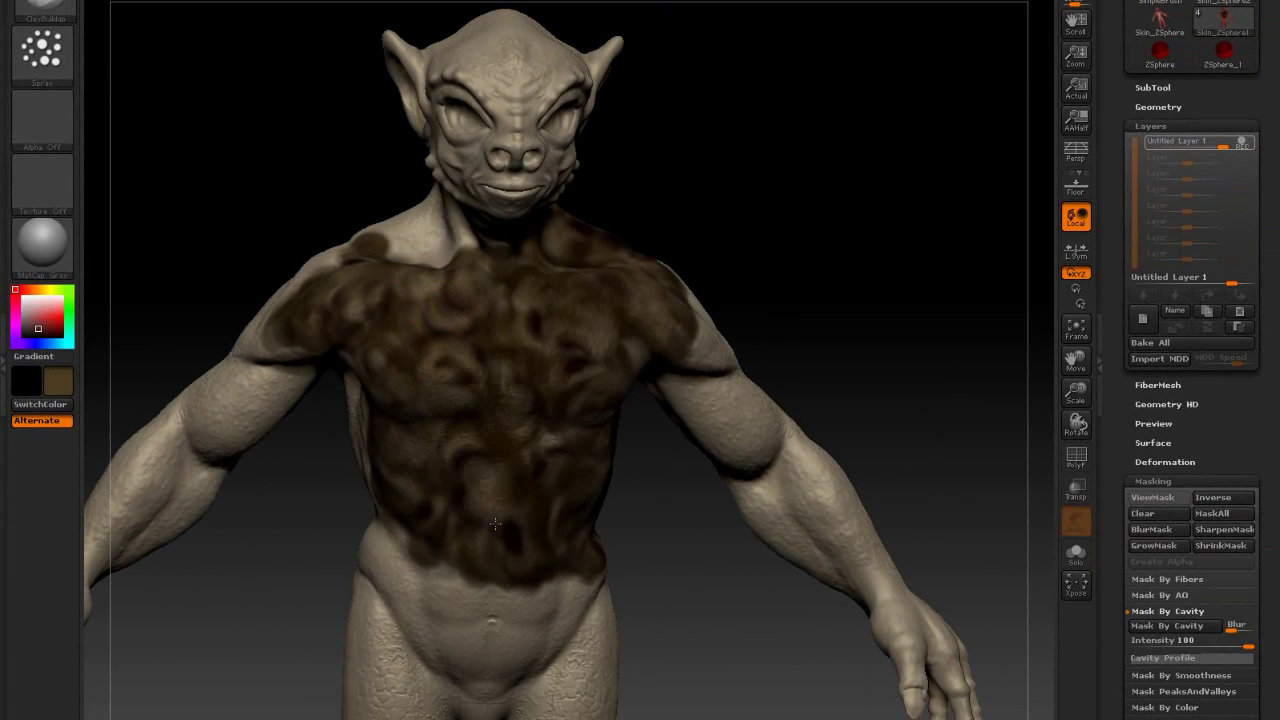
pyautogui.moveTo(494, 523)
pyautogui.mouseDown()
pyautogui.moveTo(480, 660)
pyautogui.moveTo(430, 690)
pyautogui.moveTo(370, 700)
pyautogui.moveTo(427, 573)
pyautogui.moveTo(380, 300)
pyautogui.moveTo(260, 360)
pyautogui.moveTo(330, 270)
pyautogui.moveTo(434, 237)
pyautogui.moveTo(610, 300)
pyautogui.moveTo(560, 620)
pyautogui.moveTo(505, 590)
pyautogui.mouseUp()
pyautogui.moveTo(780, 220)
pyautogui.mouseDown()
pyautogui.moveTo(761, 186)
pyautogui.moveTo(696, 450)
pyautogui.mouseUp()
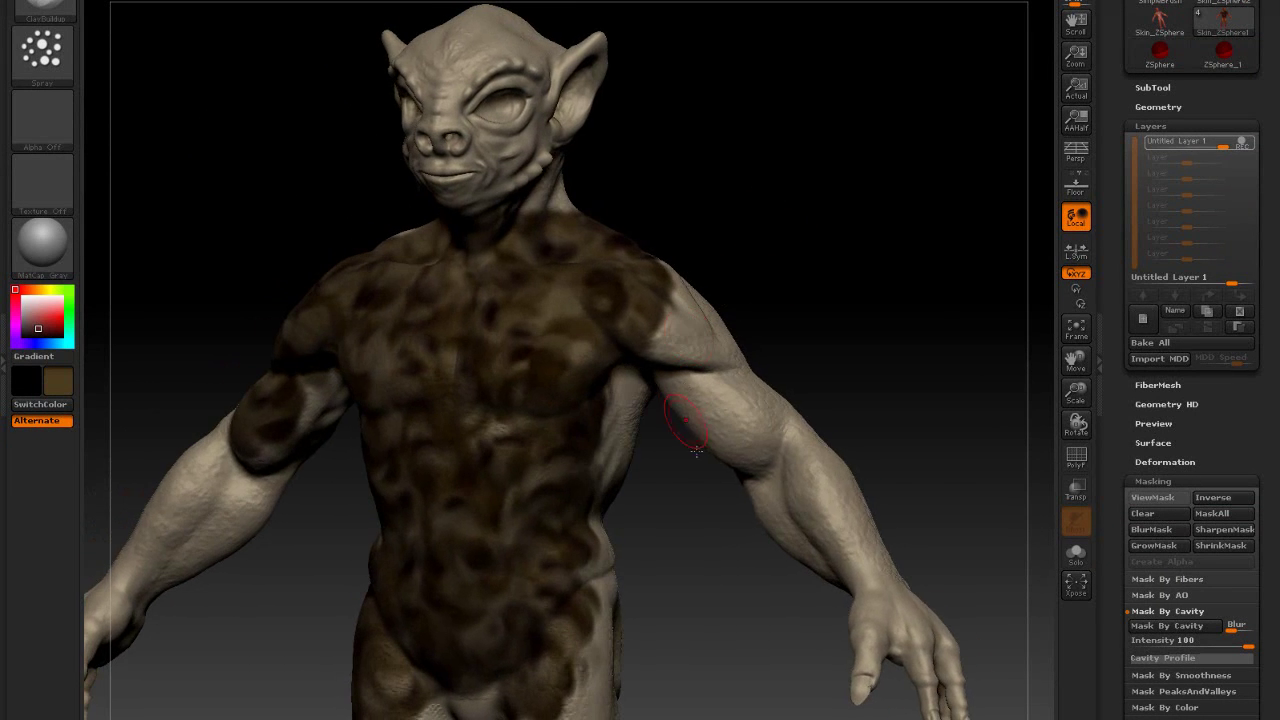
# Step: Reduce the painted layer's intensity to 0.3142
pyautogui.moveTo(1220, 146)
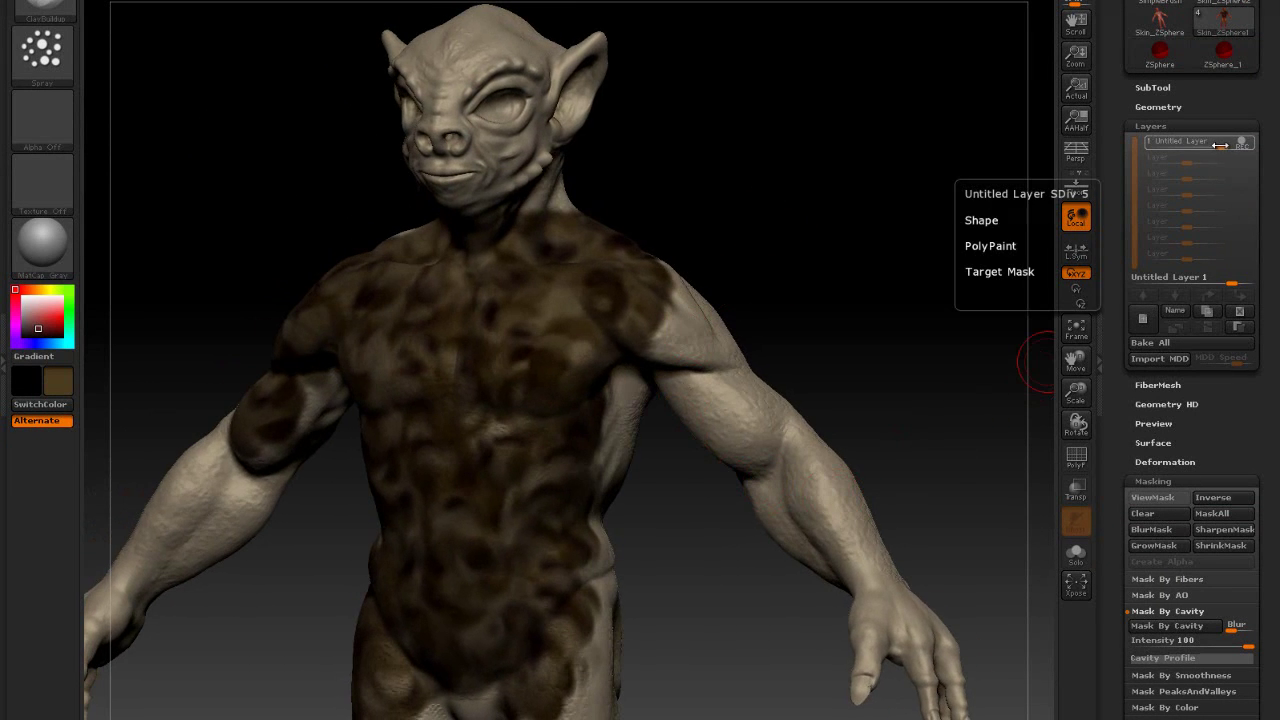
pyautogui.moveTo(1220, 146); pyautogui.dragTo(1208, 143)
pyautogui.moveTo(766, 331)
pyautogui.mouseDown()
pyautogui.moveTo(709, 314)
pyautogui.moveTo(729, 274)
pyautogui.moveTo(748, 276)
pyautogui.moveTo(732, 266)
pyautogui.mouseUp()
# Step: Assign Alpha 16 to the spray brush and try painting on the creature's back
pyautogui.click(49, 57)
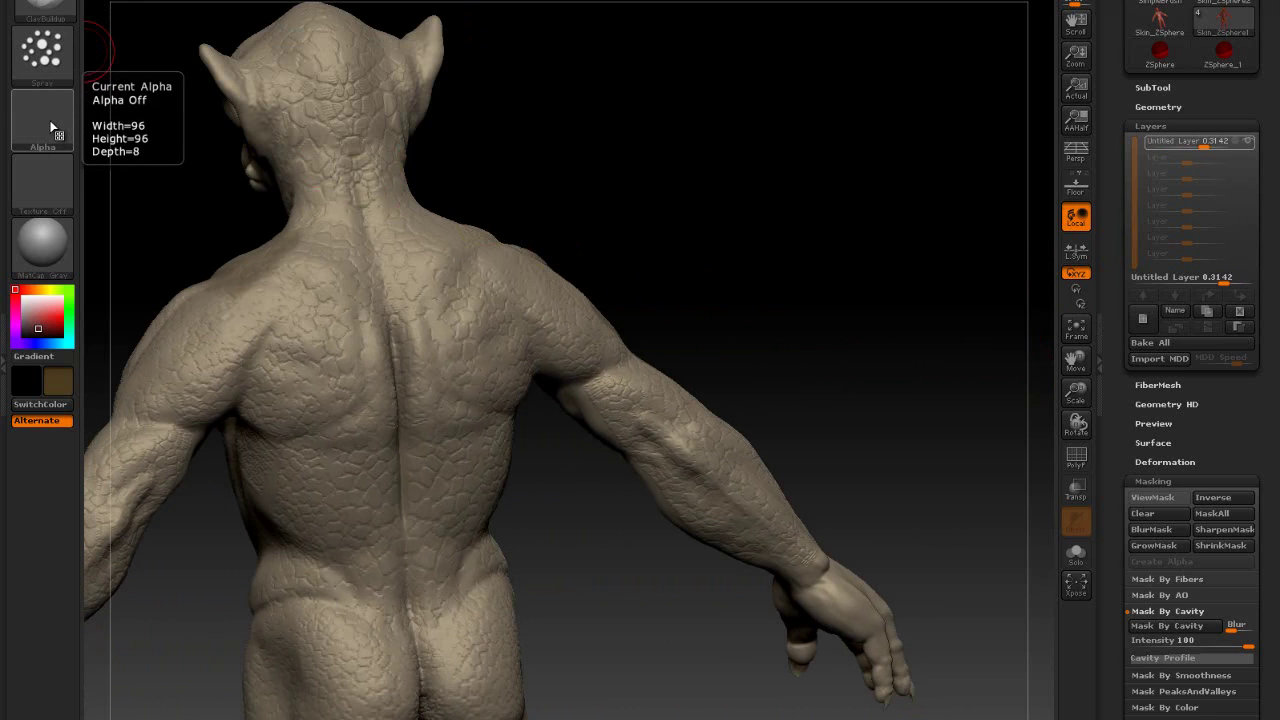
pyautogui.click(53, 129)
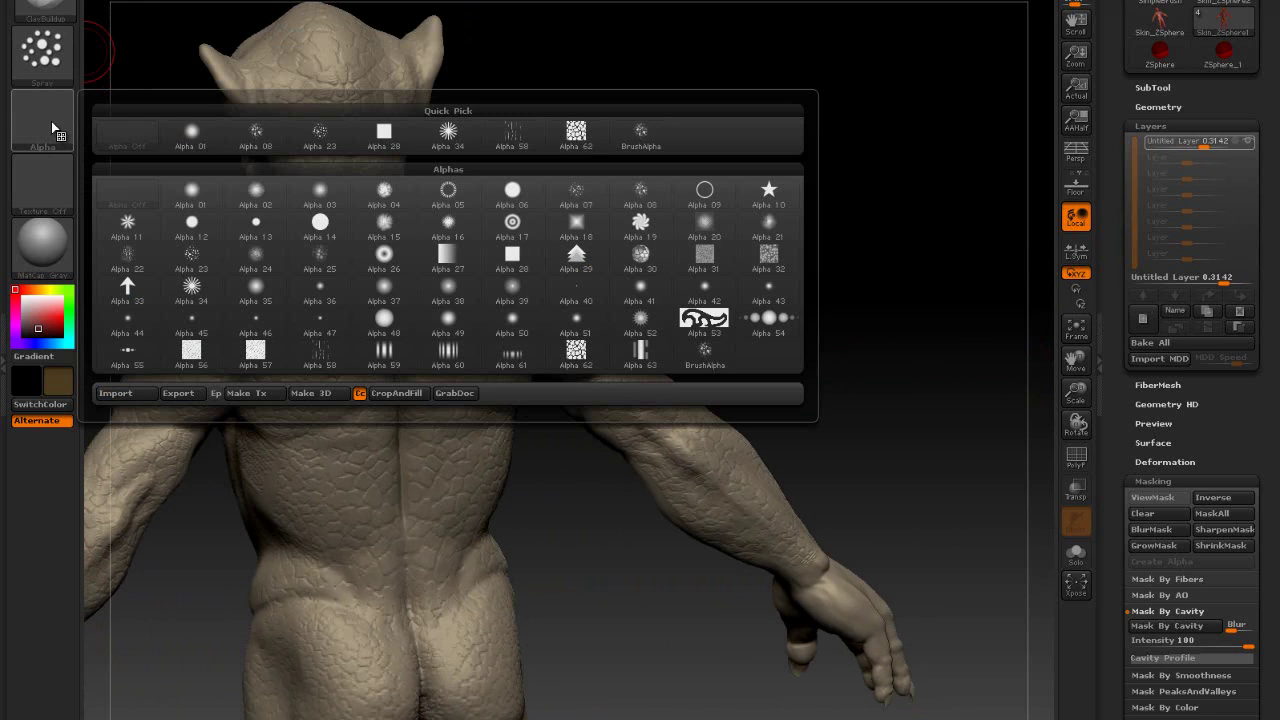
pyautogui.click(458, 229)
pyautogui.click(438, 258)
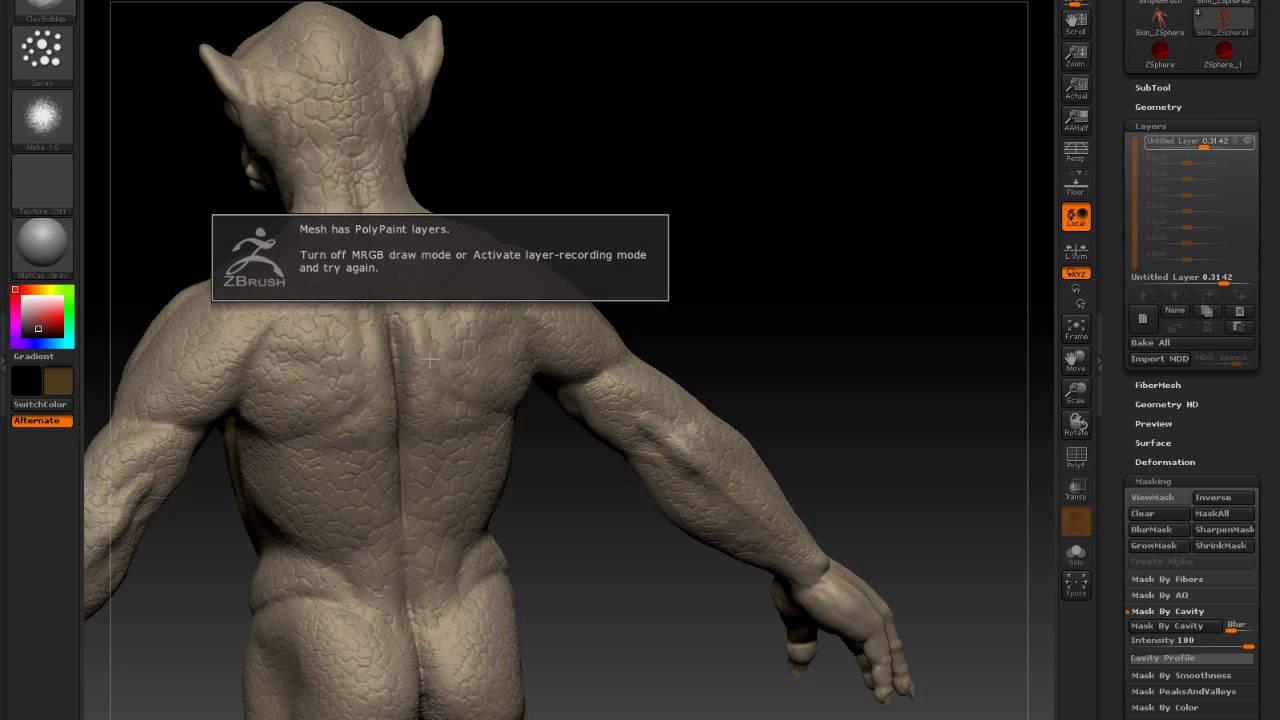
# Step: Turn on recording for the existing paint layer and add a second layer
pyautogui.click(863, 191)
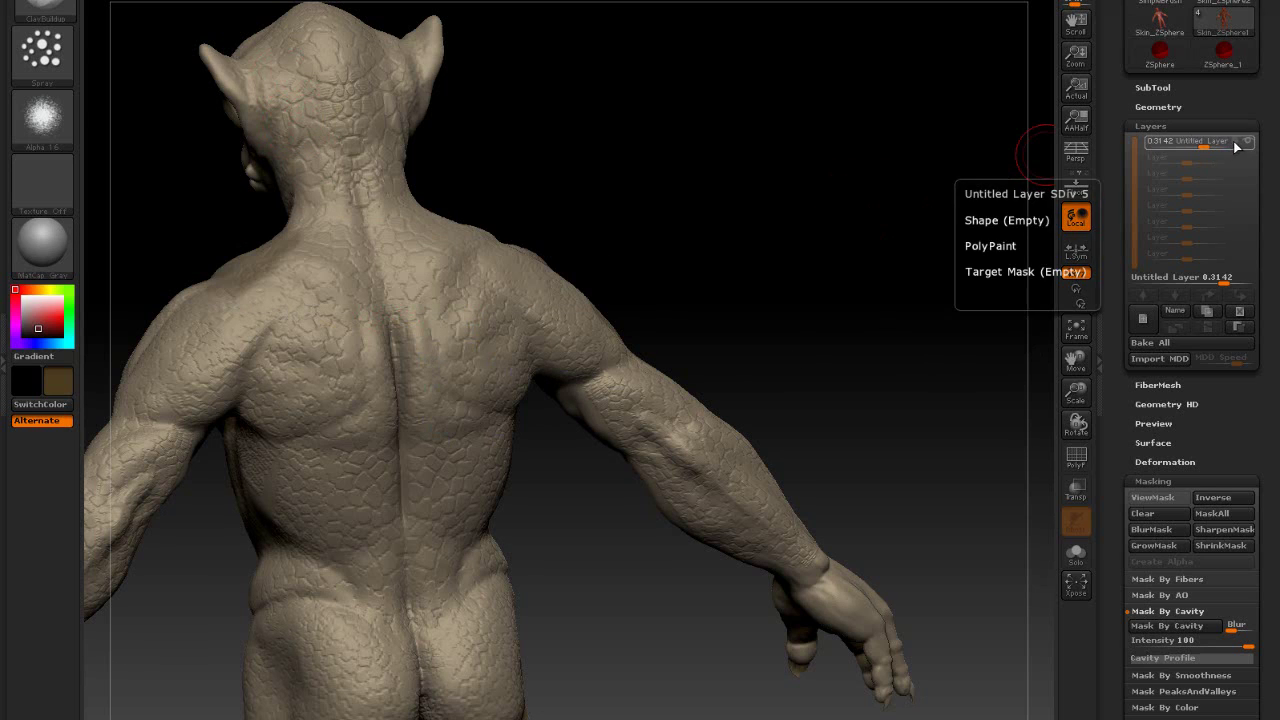
pyautogui.click(1235, 149)
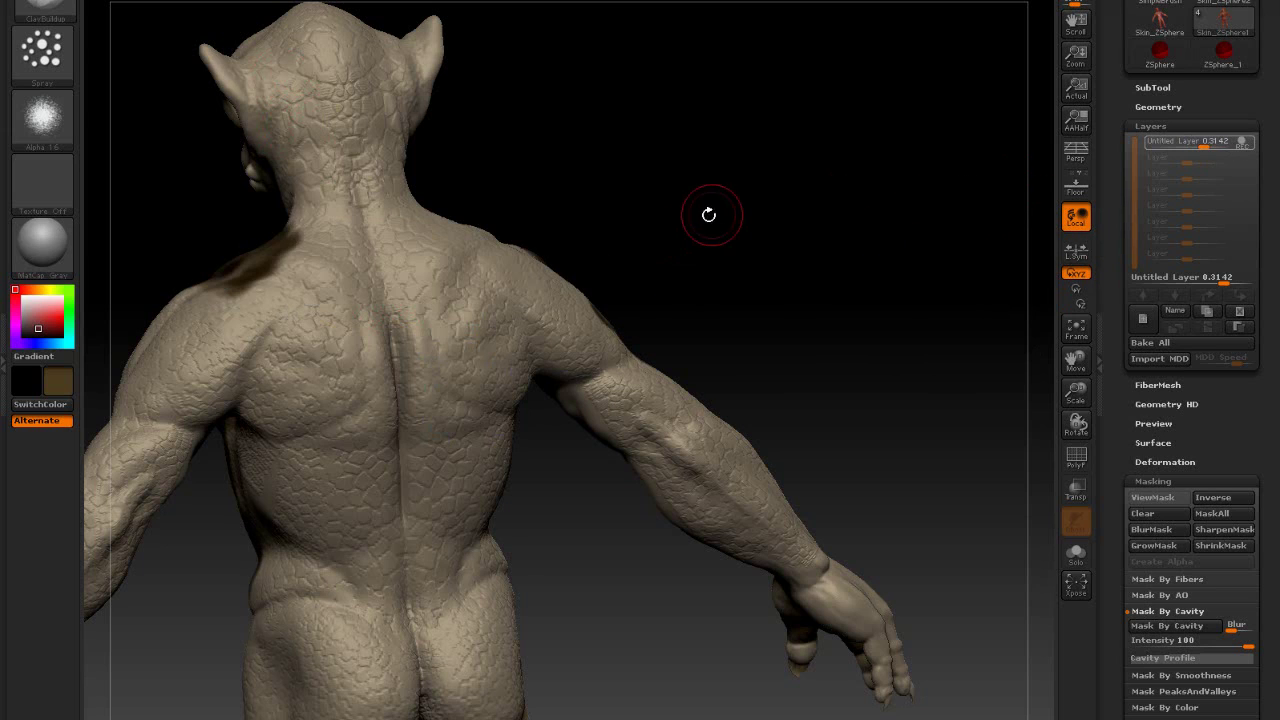
pyautogui.click(1140, 322)
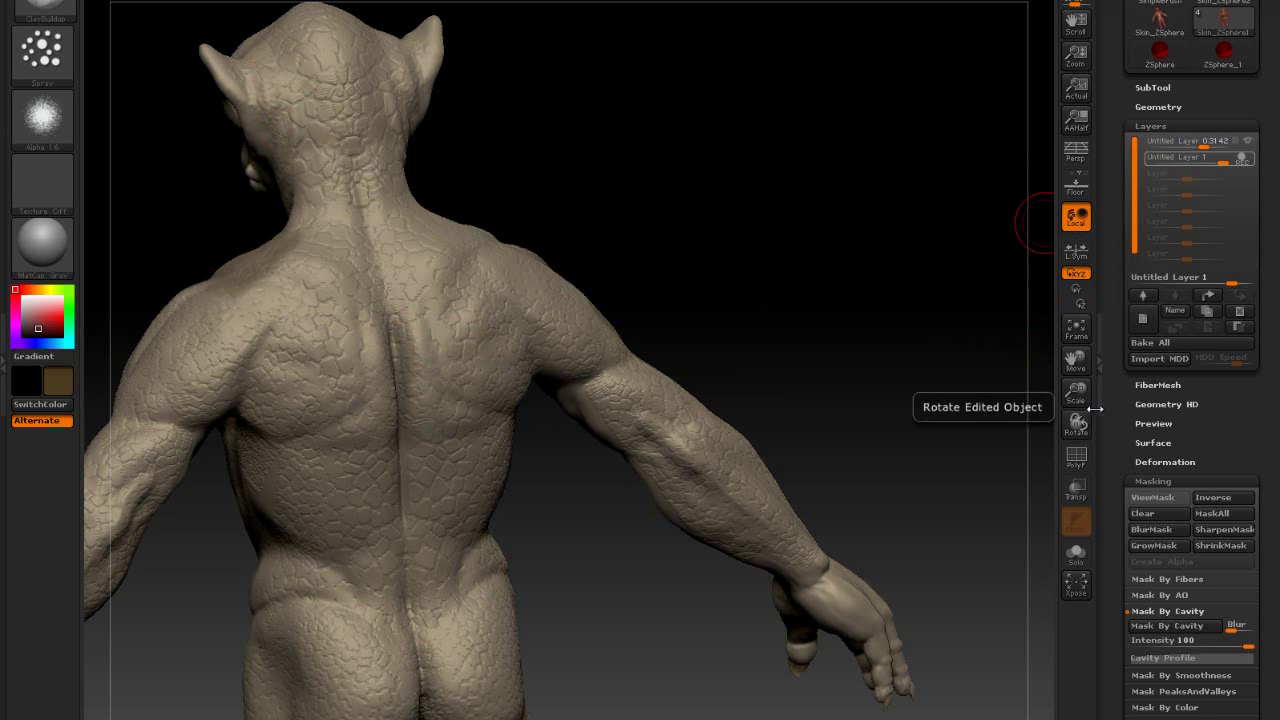
# Step: Try spraying dark brown paint with Alpha 16 over the upper back and review the stroke settings
pyautogui.moveTo(844, 240); pyautogui.dragTo(820, 220)
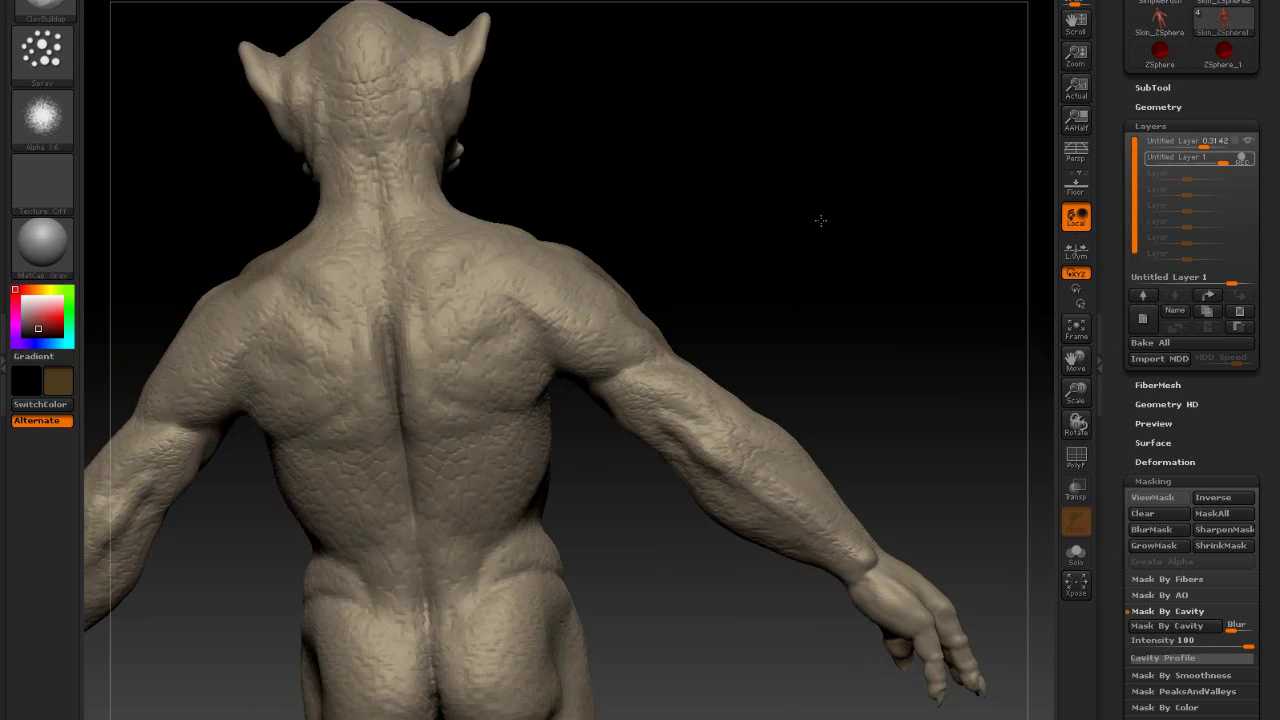
pyautogui.moveTo(474, 282)
pyautogui.mouseDown()
pyautogui.moveTo(448, 344)
pyautogui.moveTo(418, 239)
pyautogui.moveTo(345, 330)
pyautogui.moveTo(290, 300)
pyautogui.mouseUp()
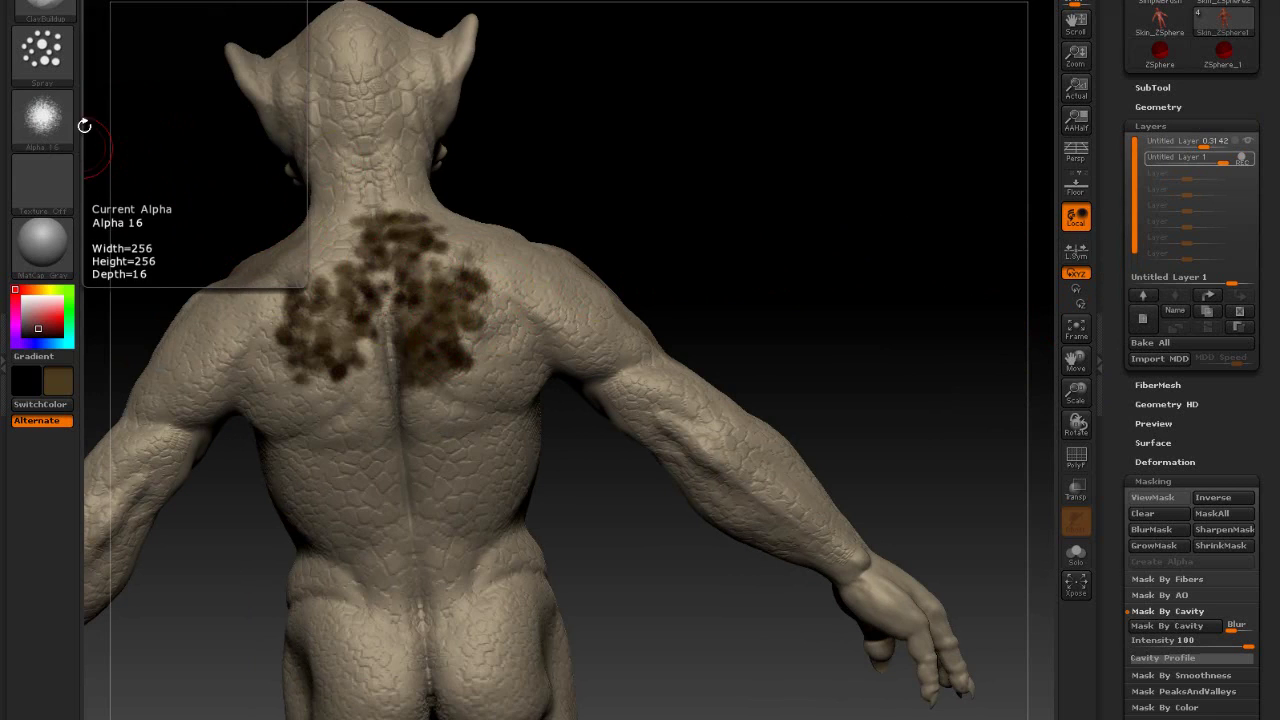
pyautogui.click(46, 57)
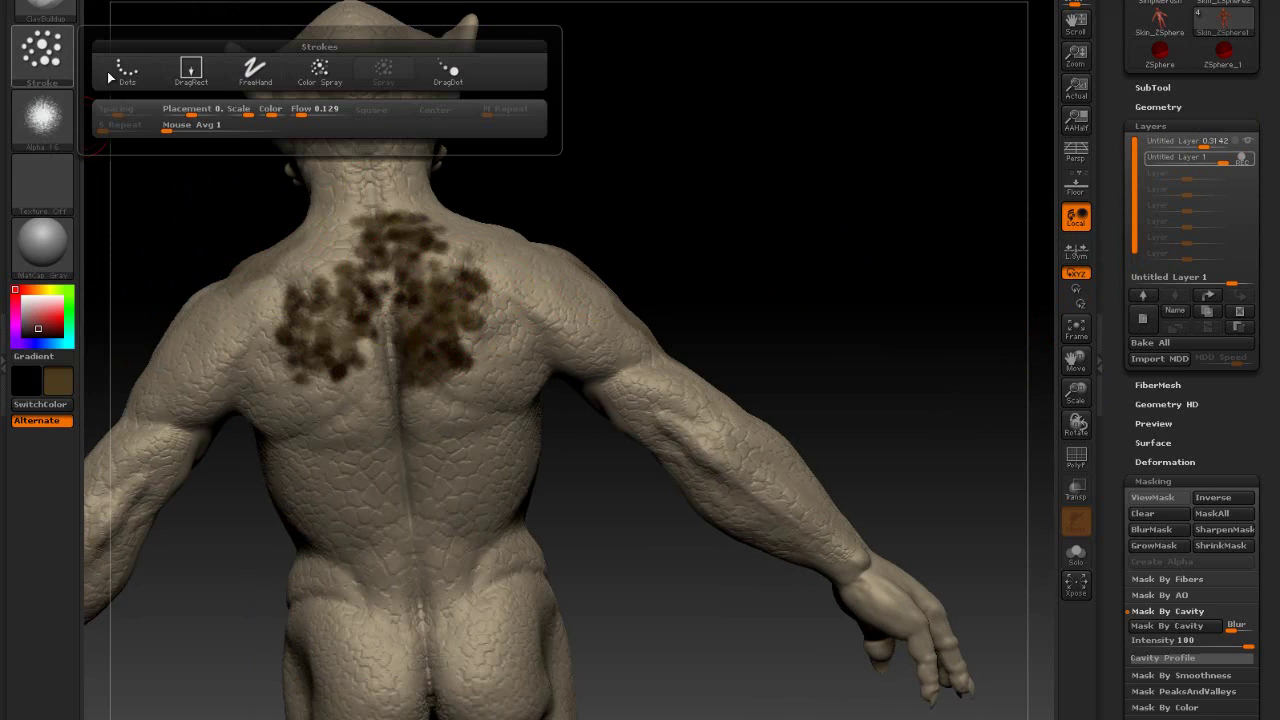
# Step: Switch the brush alpha to Alpha 04 and spray dark brown paint over the back, neck and back of the head
pyautogui.click(52, 122)
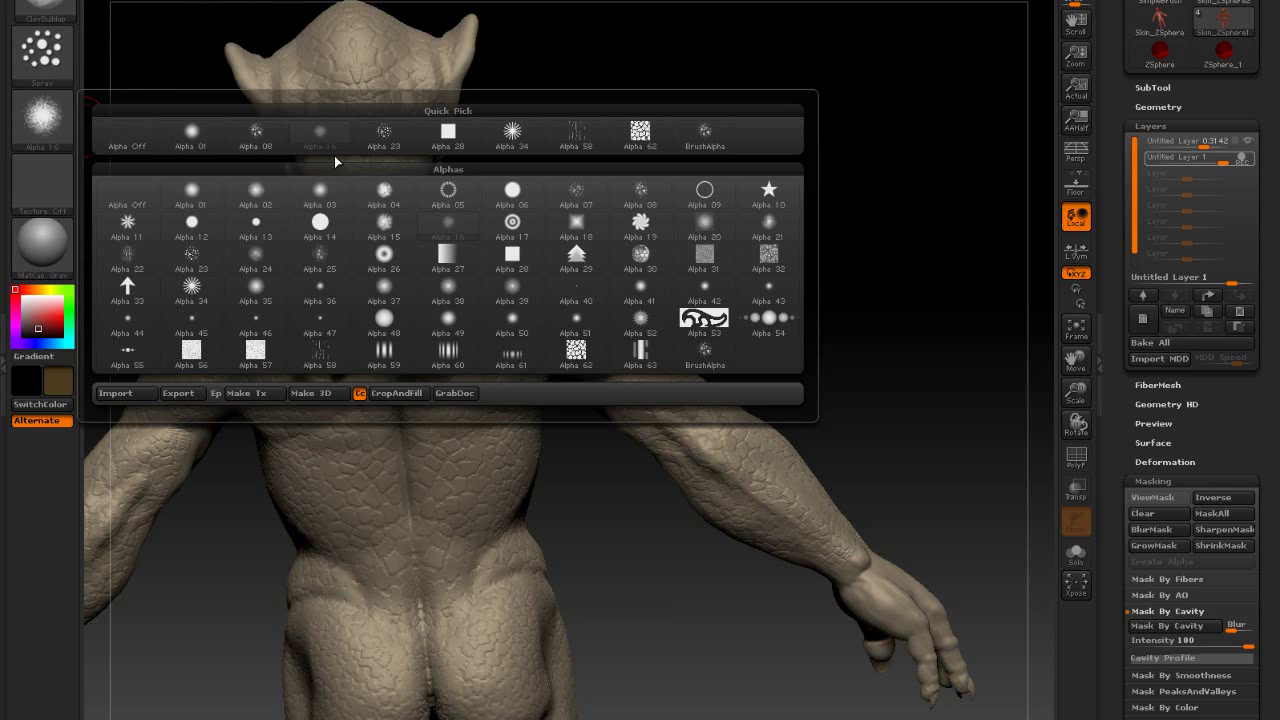
pyautogui.click(385, 193)
pyautogui.moveTo(349, 392)
pyautogui.mouseDown()
pyautogui.moveTo(370, 365)
pyautogui.moveTo(265, 320)
pyautogui.moveTo(320, 245)
pyautogui.moveTo(358, 60)
pyautogui.moveTo(415, 225)
pyautogui.moveTo(370, 200)
pyautogui.moveTo(550, 305)
pyautogui.moveTo(503, 432)
pyautogui.moveTo(405, 350)
pyautogui.moveTo(300, 320)
pyautogui.moveTo(400, 260)
pyautogui.moveTo(352, 215)
pyautogui.moveTo(228, 323)
pyautogui.moveTo(246, 313)
pyautogui.moveTo(325, 478)
pyautogui.moveTo(375, 480)
pyautogui.moveTo(490, 255)
pyautogui.moveTo(414, 214)
pyautogui.mouseUp()
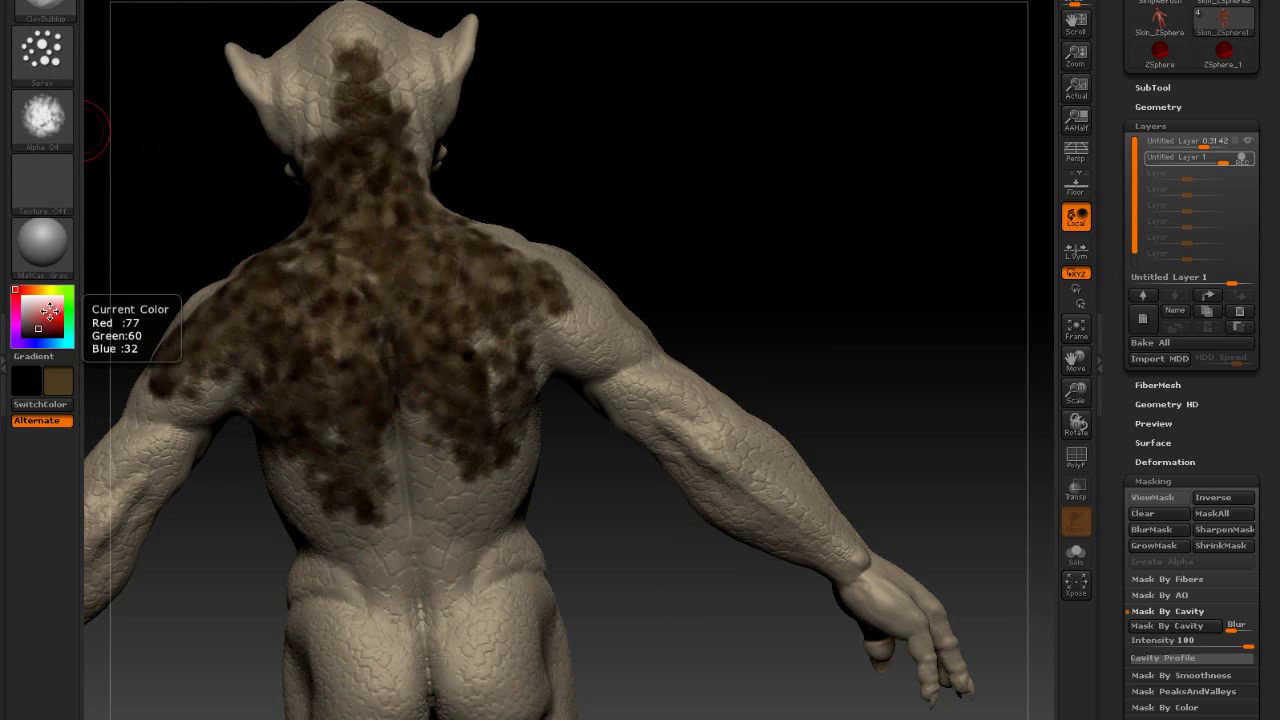
# Step: Set the active color to a light tan with R 210 and G 178
pyautogui.scroll(10, 1112, 143)
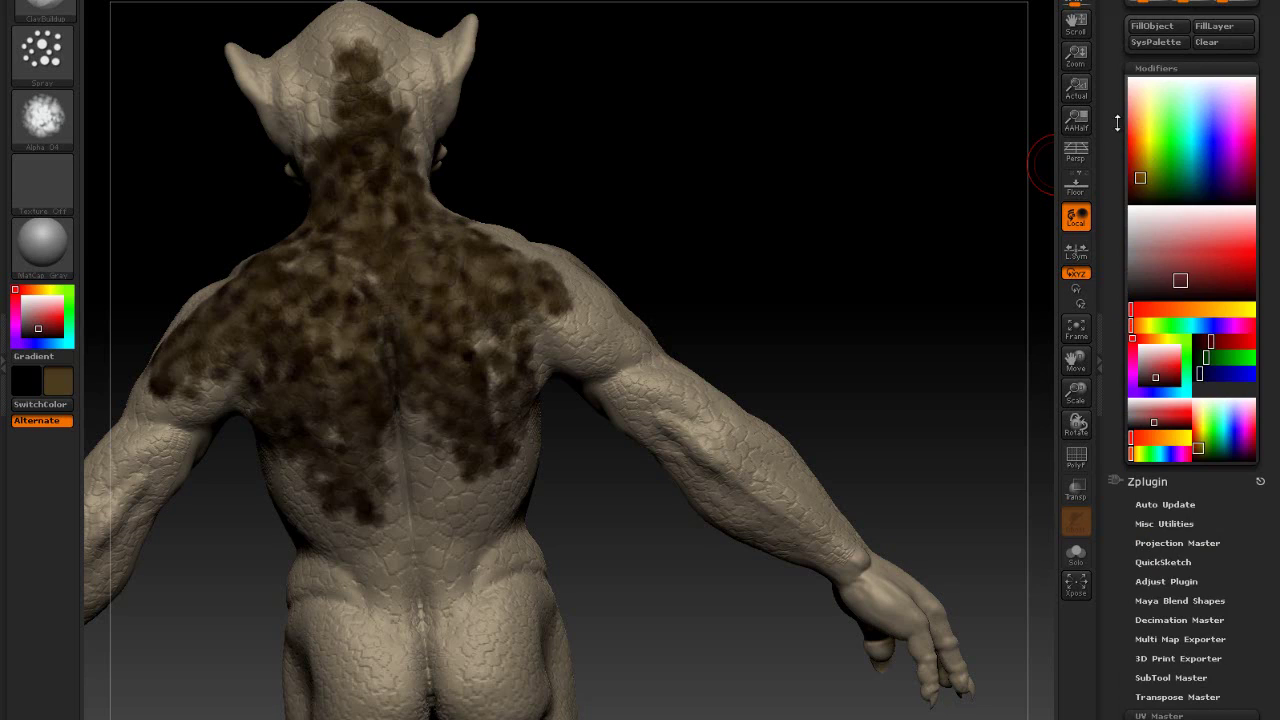
pyautogui.scroll(5, 1110, 255)
pyautogui.moveTo(1183, 71); pyautogui.dragTo(1189, 34)
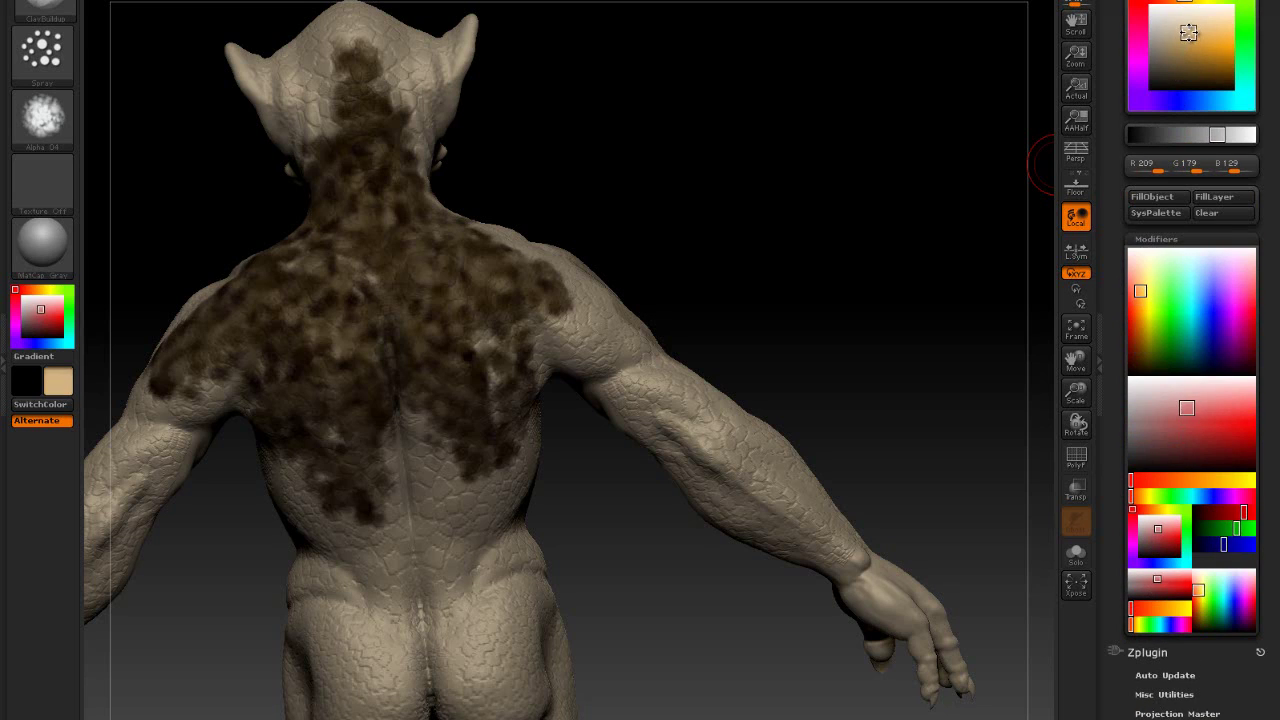
# Step: Spray light tan mottling over the dark brown paint on the neck, upper back and shoulder blades
pyautogui.moveTo(338, 310)
pyautogui.mouseDown()
pyautogui.moveTo(370, 175)
pyautogui.moveTo(350, 130)
pyautogui.moveTo(408, 300)
pyautogui.mouseUp()
pyautogui.moveTo(448, 258); pyautogui.dragTo(388, 344)
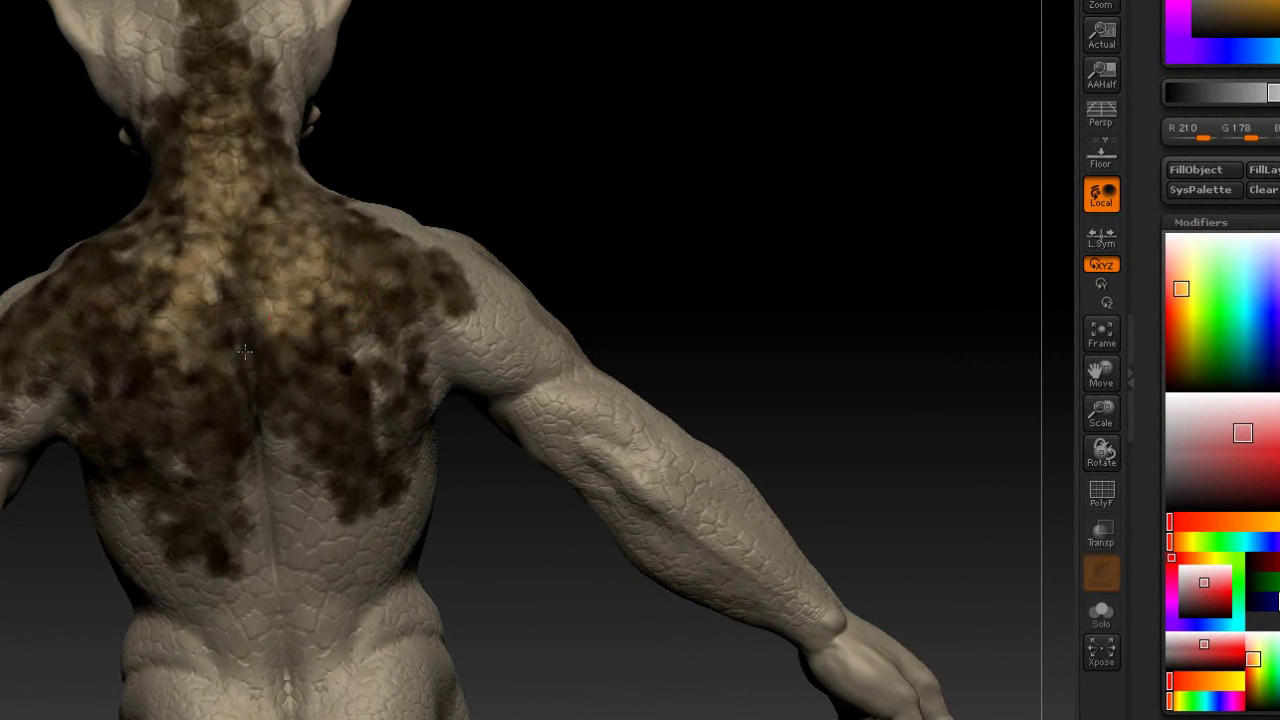
pyautogui.moveTo(245, 352); pyautogui.dragTo(180, 400)
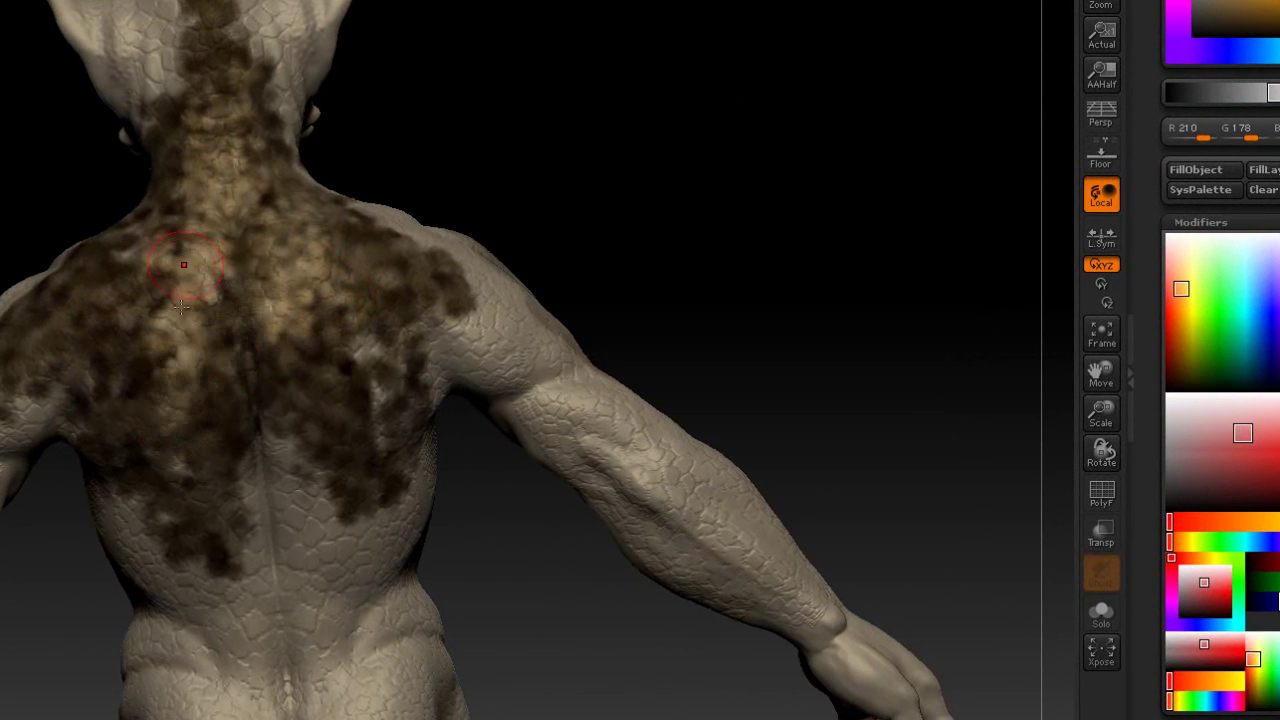
pyautogui.moveTo(178, 278)
pyautogui.mouseDown()
pyautogui.moveTo(100, 345)
pyautogui.moveTo(90, 260)
pyautogui.mouseUp()
pyautogui.moveTo(573, 74); pyautogui.dragTo(547, 74)
pyautogui.keyDown('alt'); pyautogui.moveTo(627, 97); pyautogui.dragTo(653, 147); pyautogui.keyUp('alt')
pyautogui.moveTo(267, 305); pyautogui.dragTo(203, 448)
pyautogui.moveTo(141, 422)
pyautogui.mouseDown()
pyautogui.moveTo(335, 370)
pyautogui.moveTo(320, 430)
pyautogui.moveTo(420, 300)
pyautogui.moveTo(383, 184)
pyautogui.moveTo(623, 129)
pyautogui.moveTo(723, 189)
pyautogui.moveTo(726, 217)
pyautogui.mouseUp()
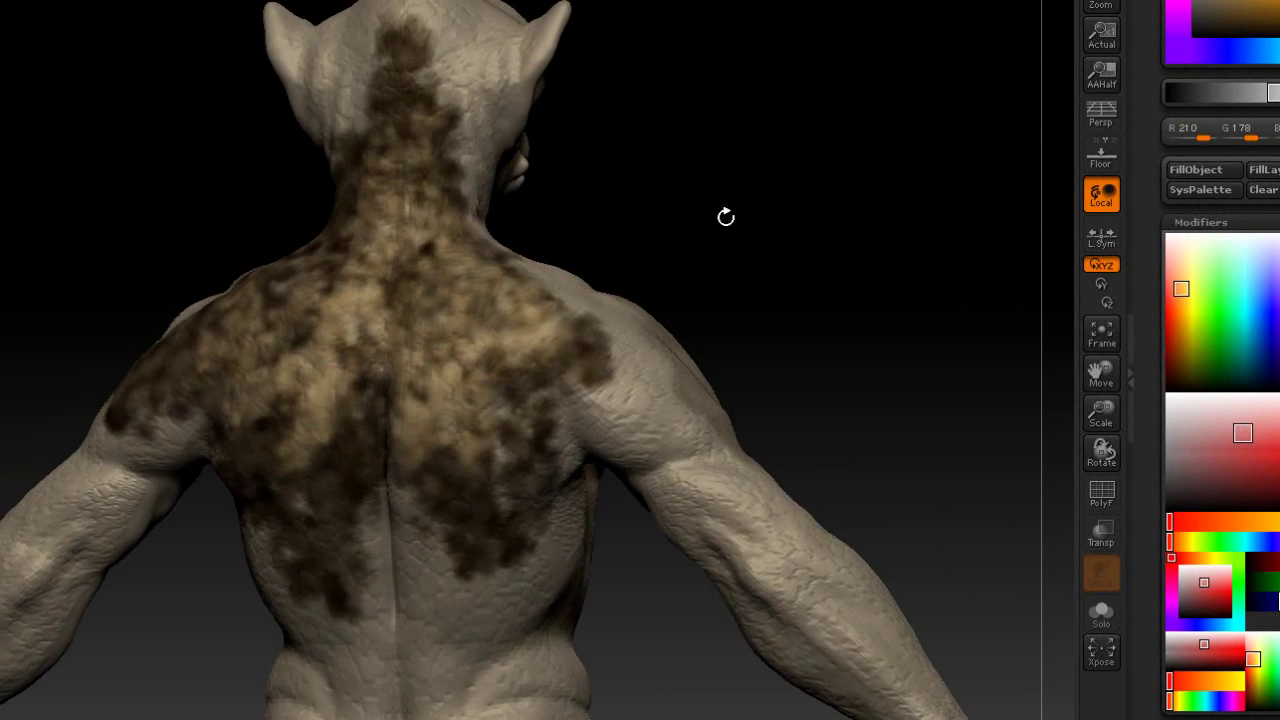
# Step: Lower the intensity of the mottled paint layer to 0.5428 so it blends with the beige base
pyautogui.moveTo(799, 241); pyautogui.dragTo(849, 220)
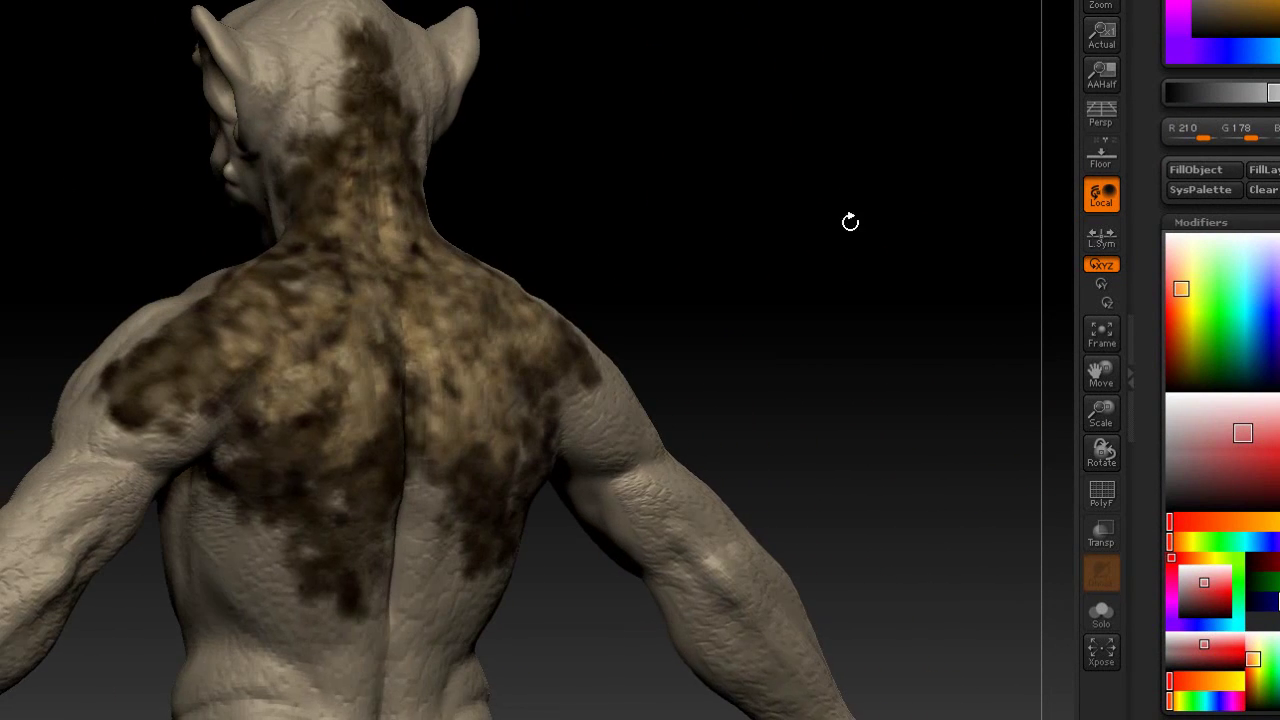
pyautogui.moveTo(1152, 416); pyautogui.dragTo(1158, 87)
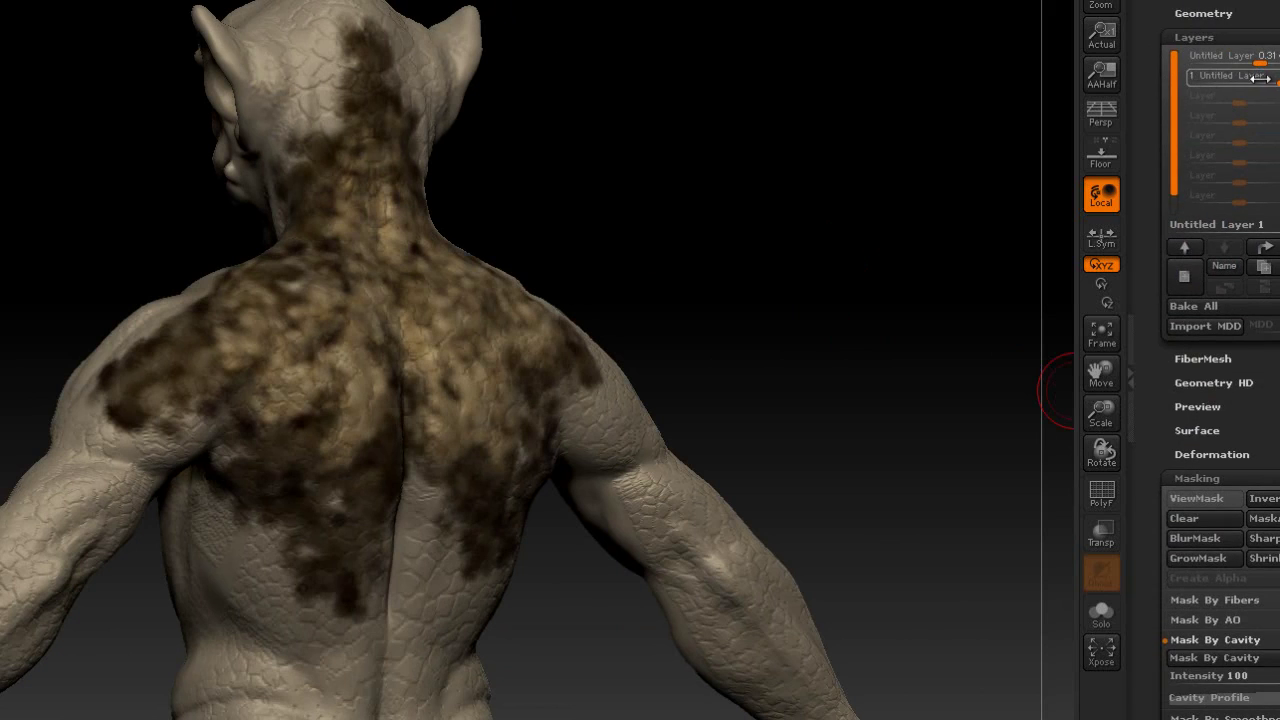
pyautogui.moveTo(1276, 85); pyautogui.dragTo(1262, 85)
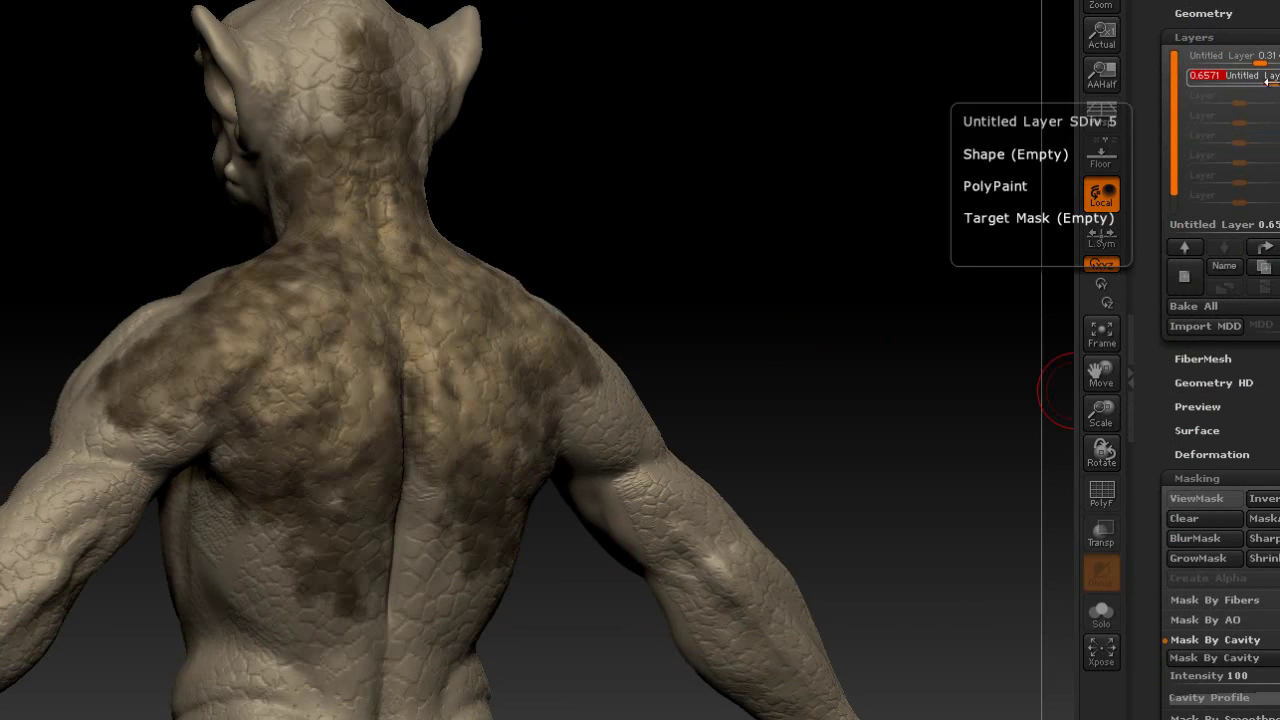
pyautogui.moveTo(1268, 83); pyautogui.dragTo(1270, 83)
pyautogui.moveTo(780, 277); pyautogui.dragTo(786, 342)
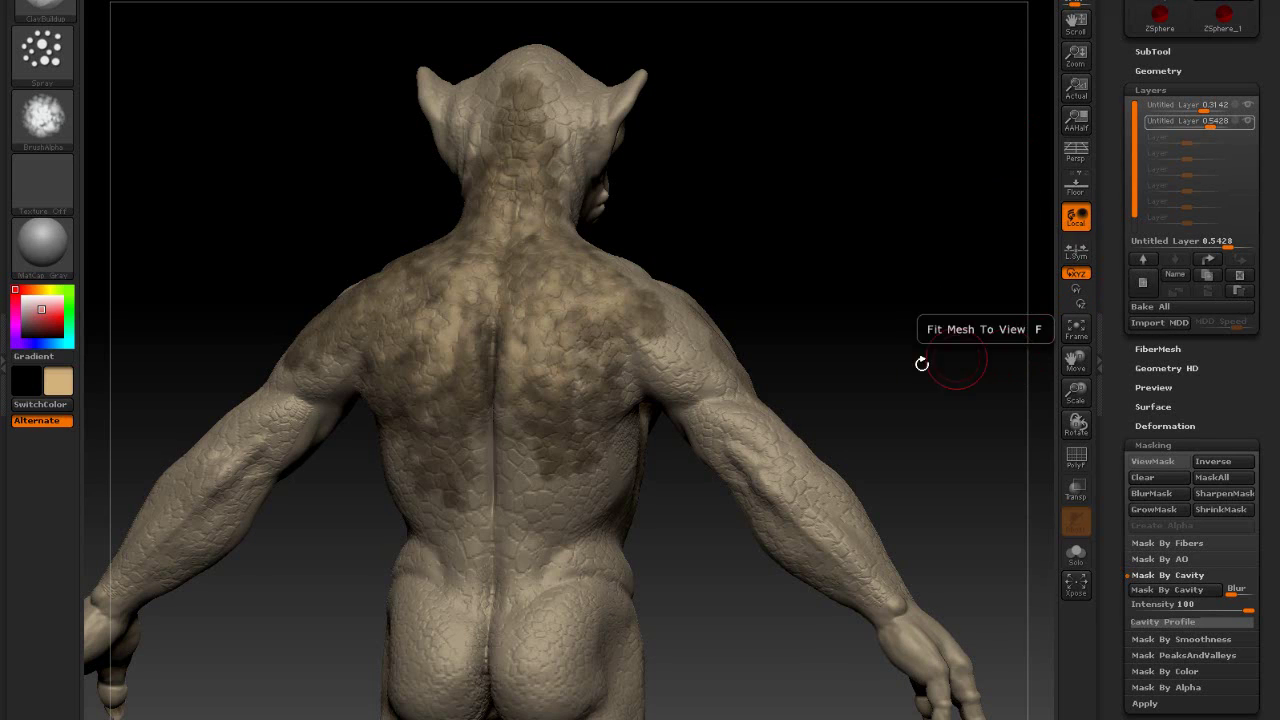
# Step: Bake all layers into the creature's mesh and check the skin from the back, side and front
pyautogui.click(1163, 311)
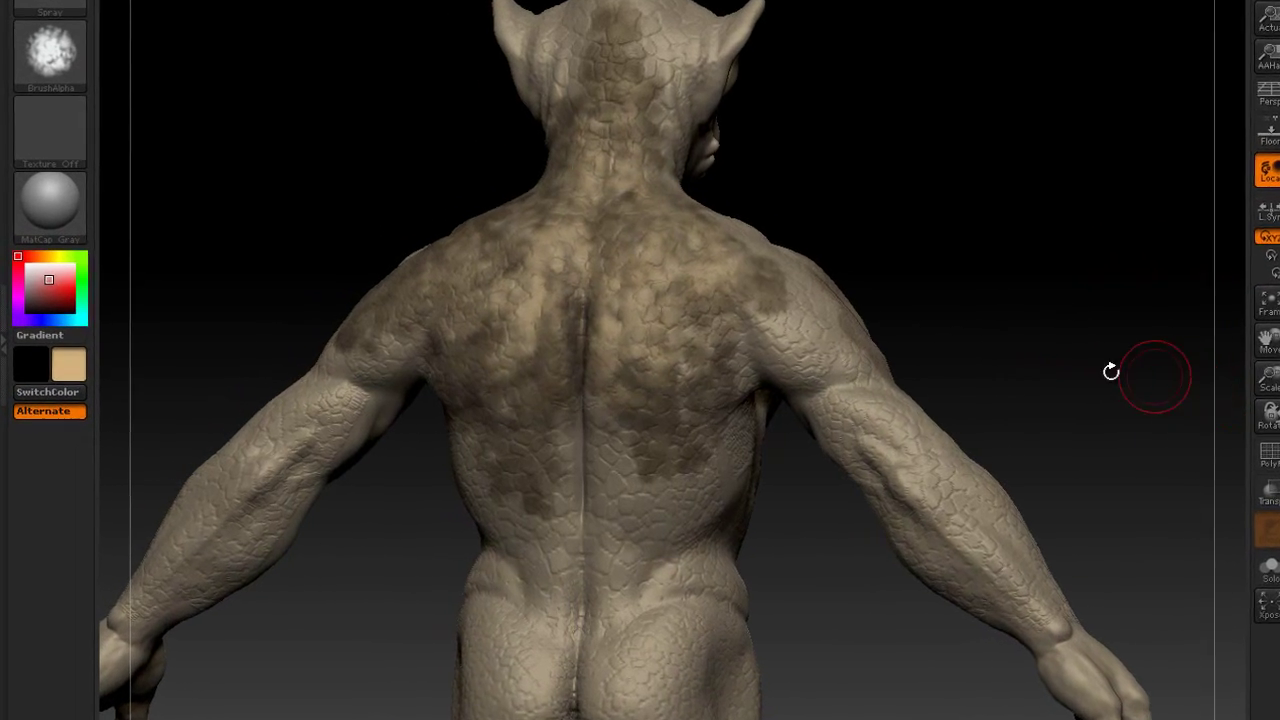
pyautogui.moveTo(937, 386); pyautogui.dragTo(840, 365)
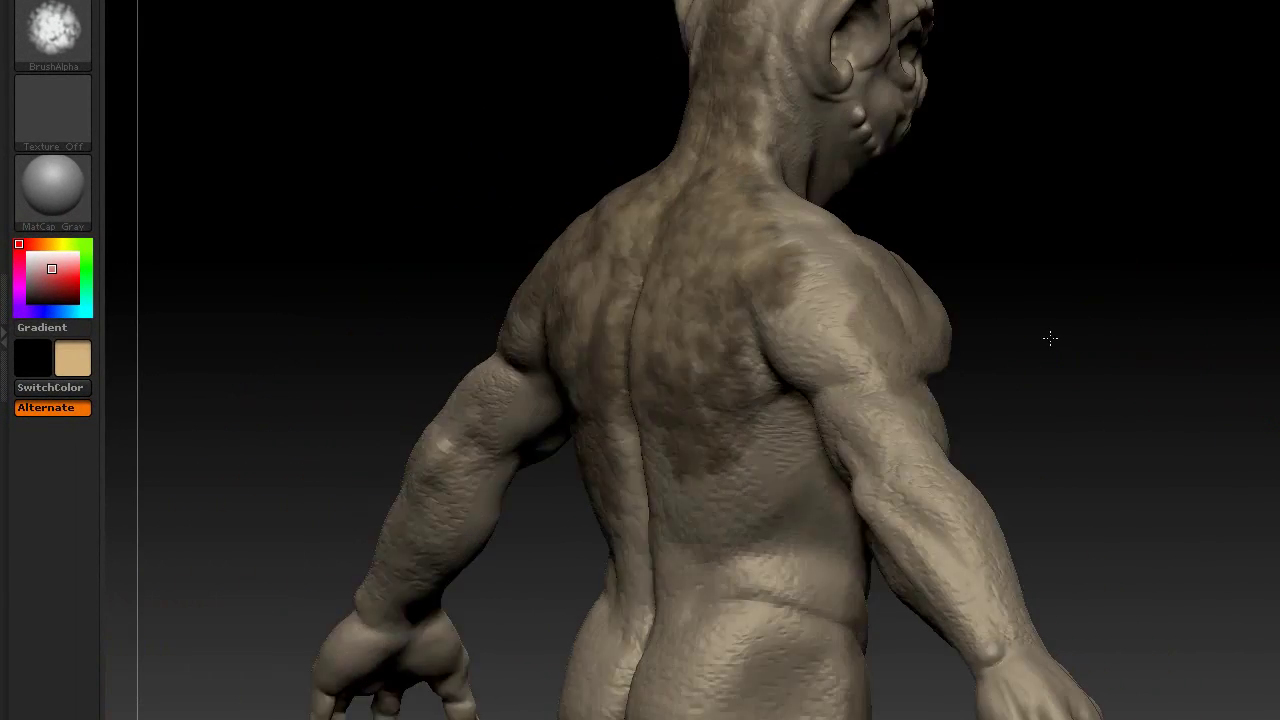
pyautogui.moveTo(1050, 338)
pyautogui.mouseDown()
pyautogui.moveTo(1109, 337)
pyautogui.moveTo(1146, 357)
pyautogui.moveTo(1228, 131)
pyautogui.mouseUp()
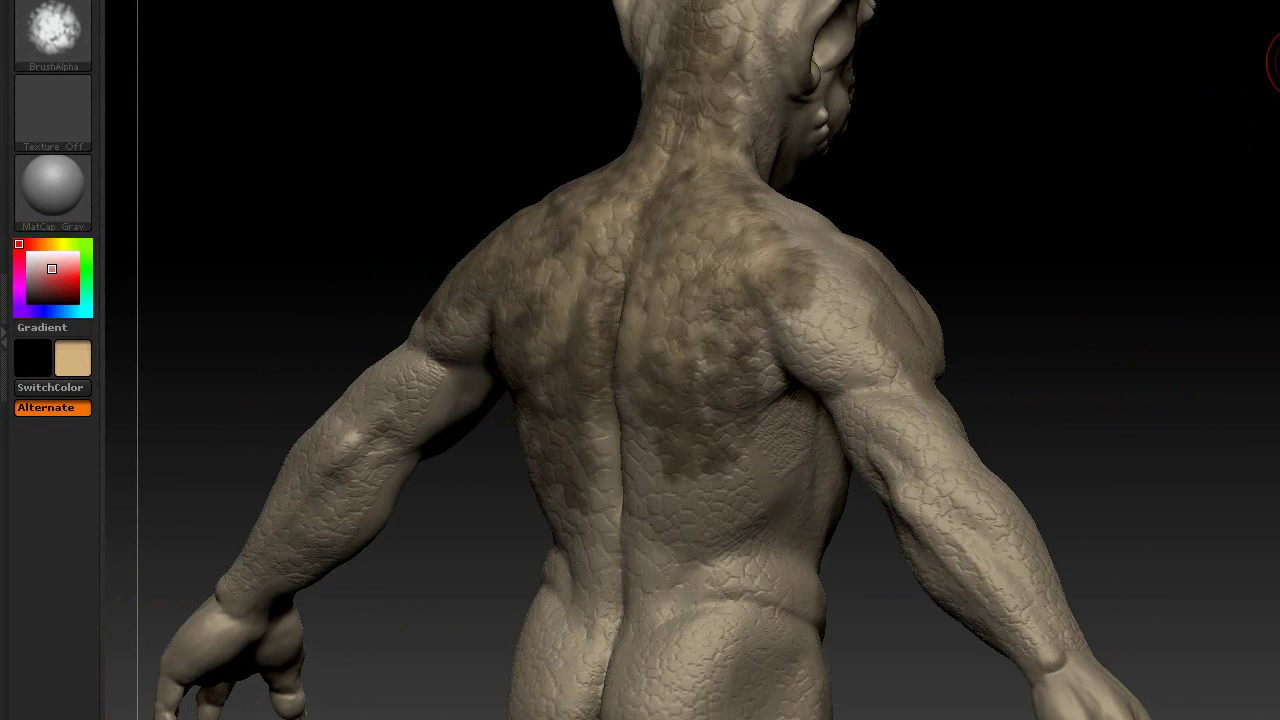
pyautogui.moveTo(1097, 206); pyautogui.dragTo(1059, 219)
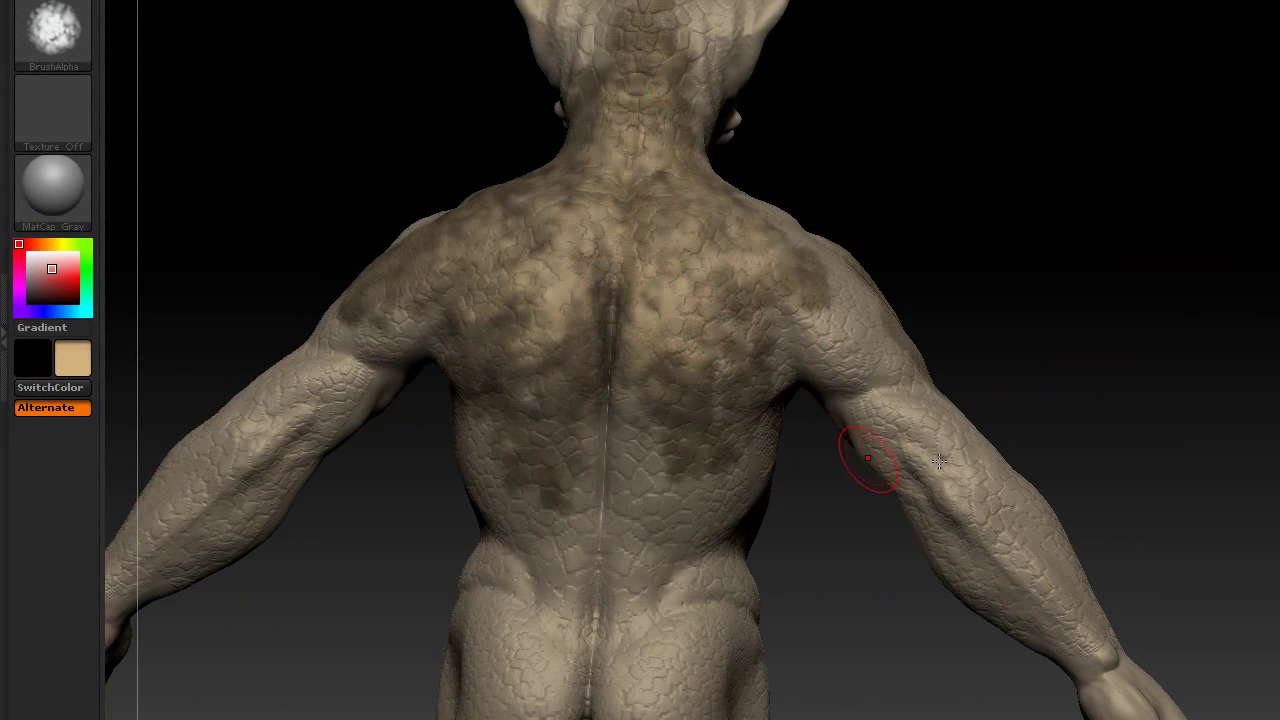
pyautogui.moveTo(1033, 273); pyautogui.dragTo(1040, 277)
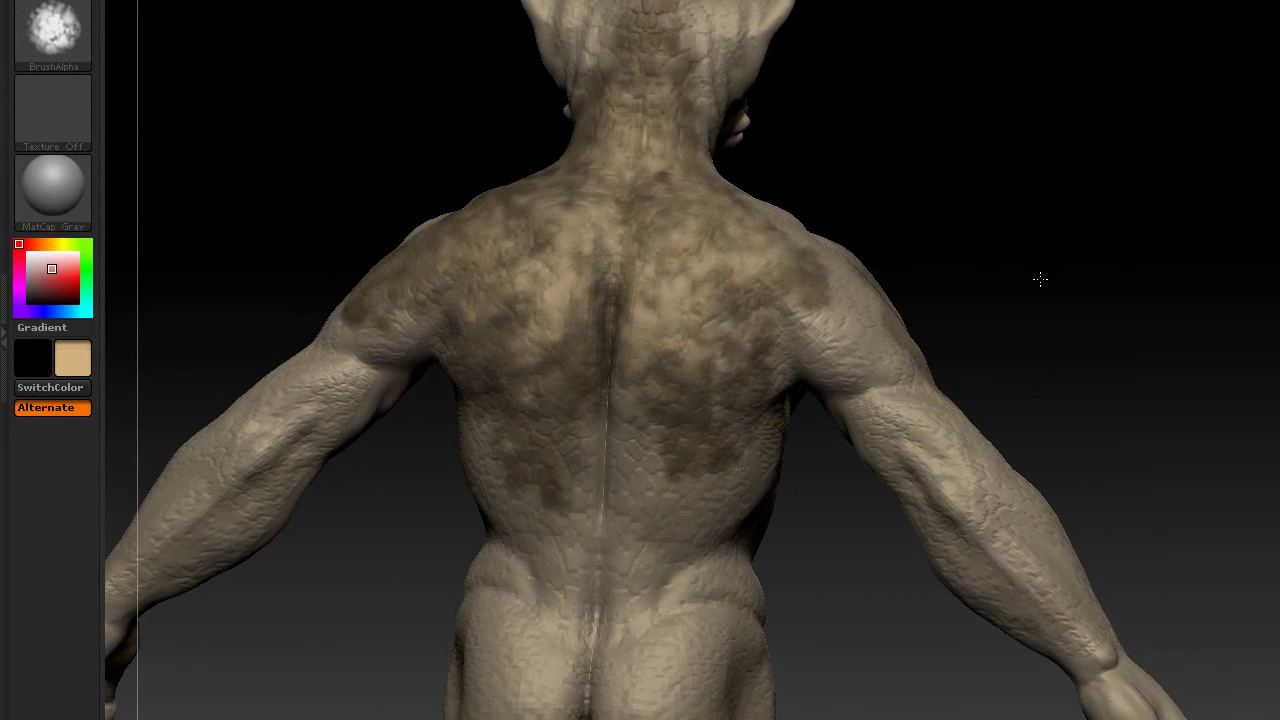
pyautogui.moveTo(1110, 331); pyautogui.dragTo(820, 320)
pyautogui.moveTo(1200, 193); pyautogui.dragTo(1092, 248)
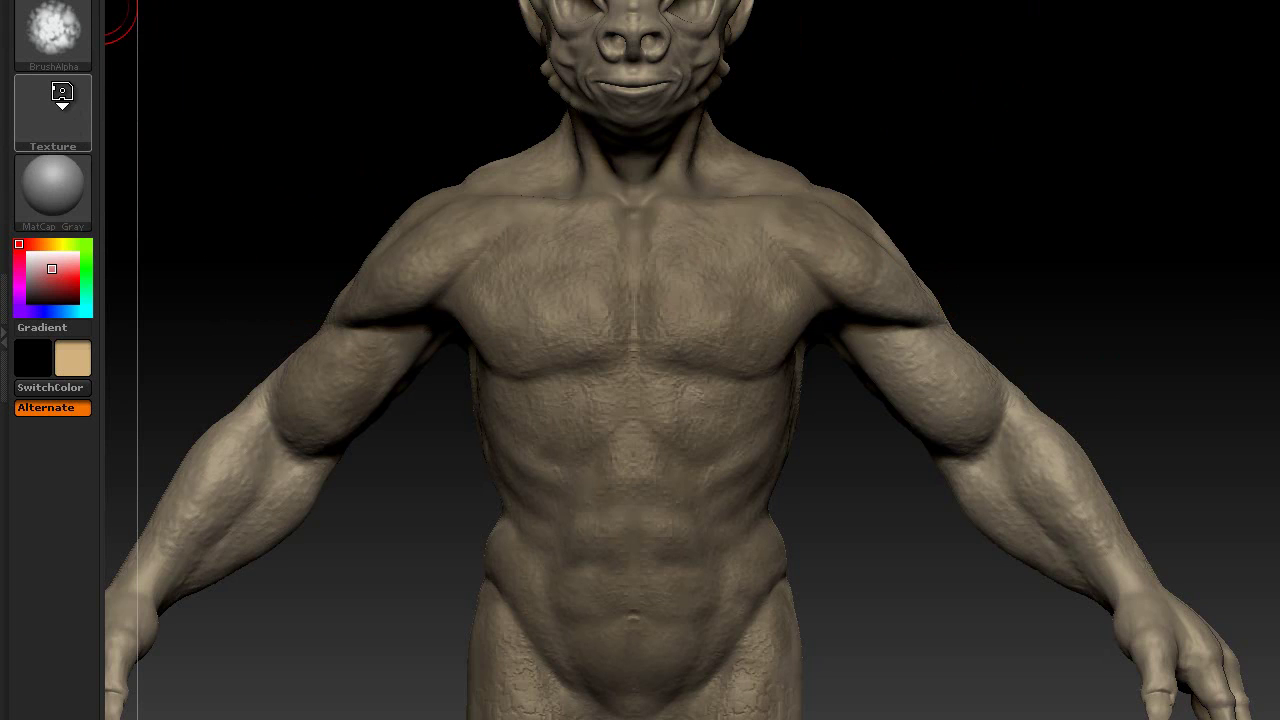
# Step: Import the leath03 and leath07 images as textures
pyautogui.click(61, 104)
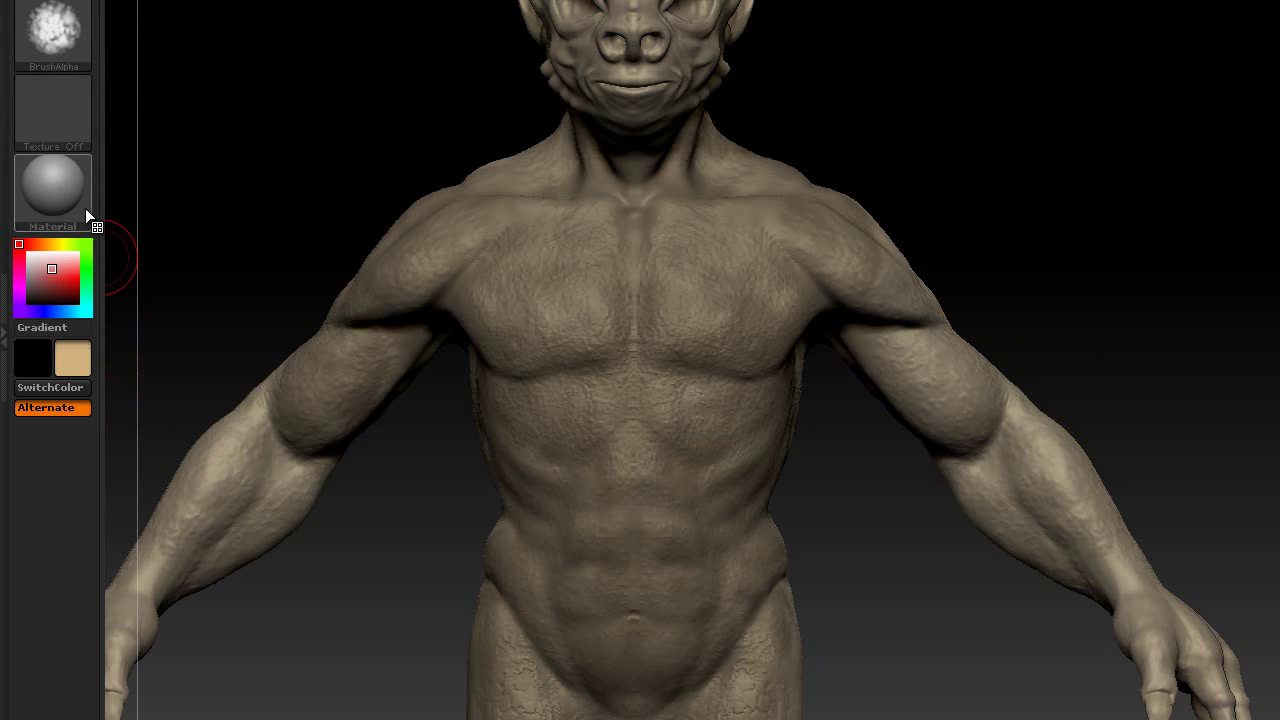
pyautogui.click(62, 107)
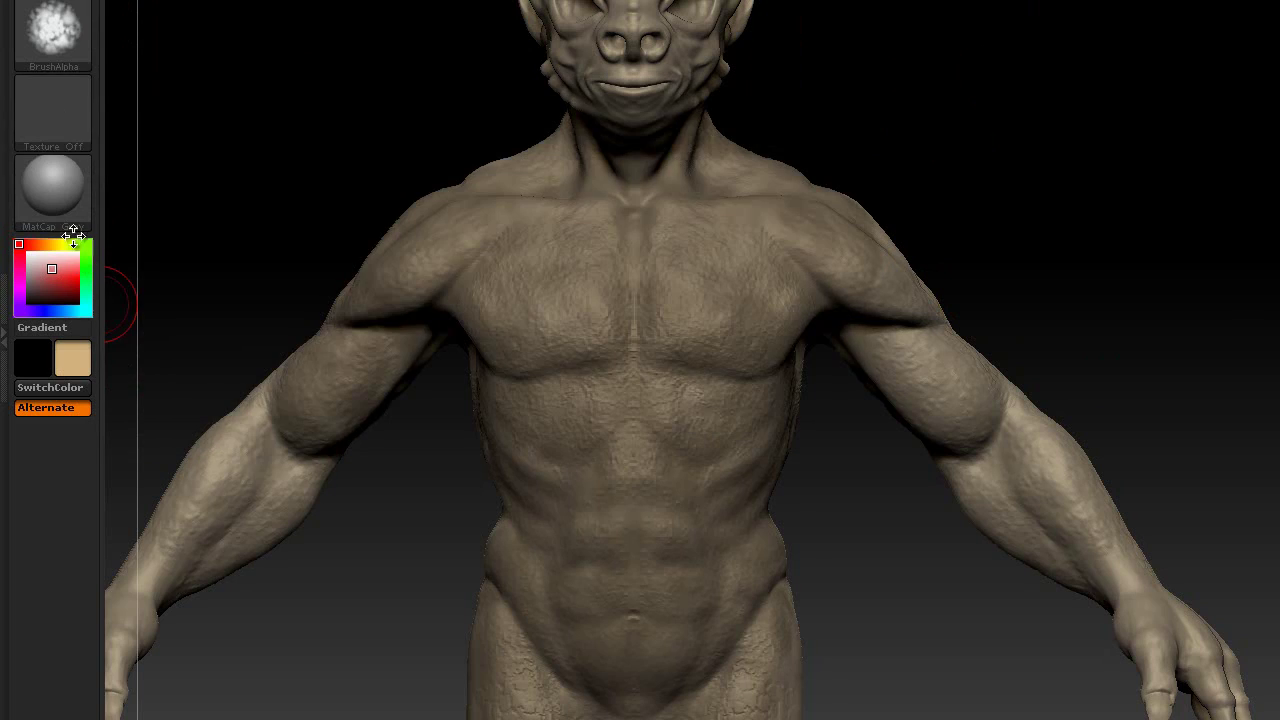
pyautogui.click(42, 112)
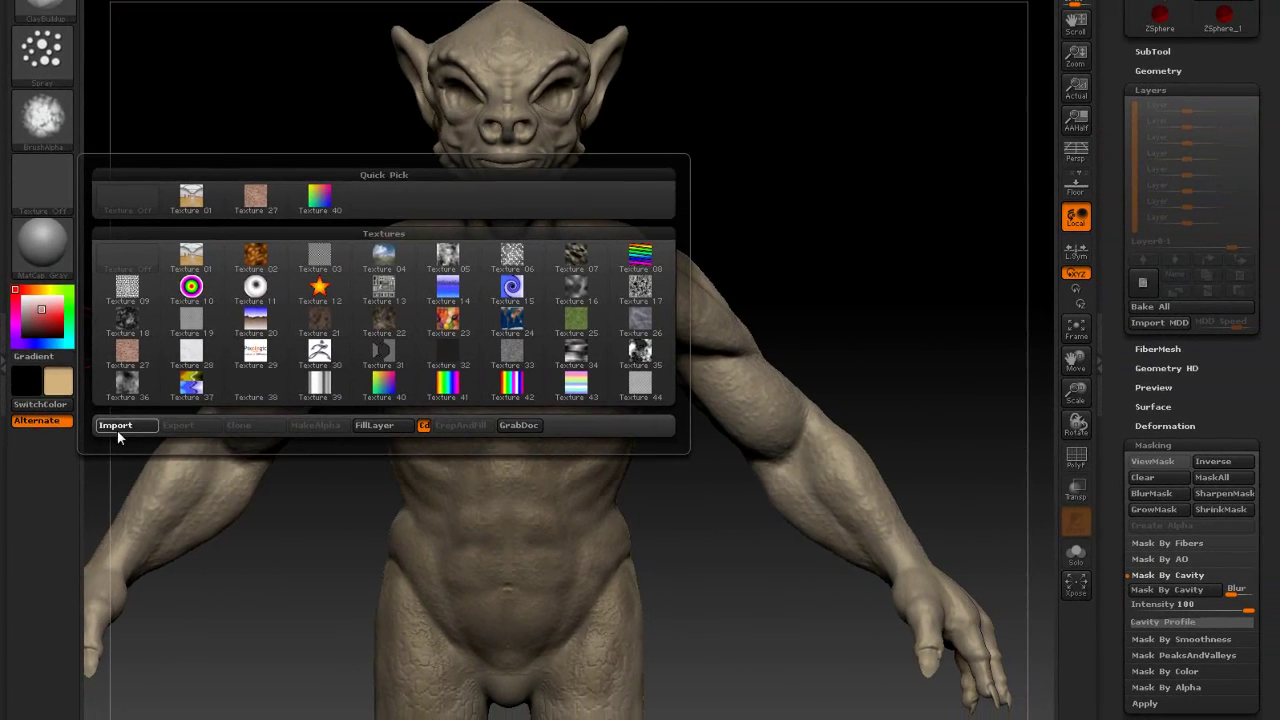
pyautogui.click(140, 415)
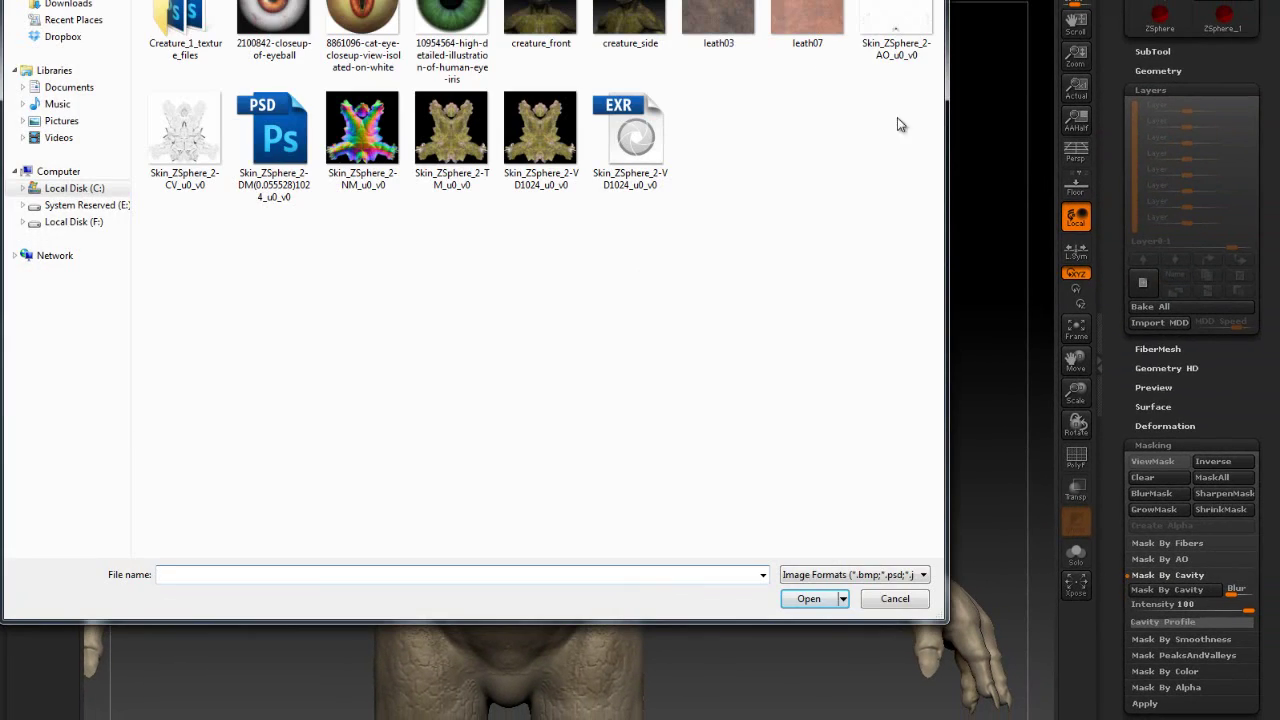
pyautogui.click(815, 10)
pyautogui.click(697, 21)
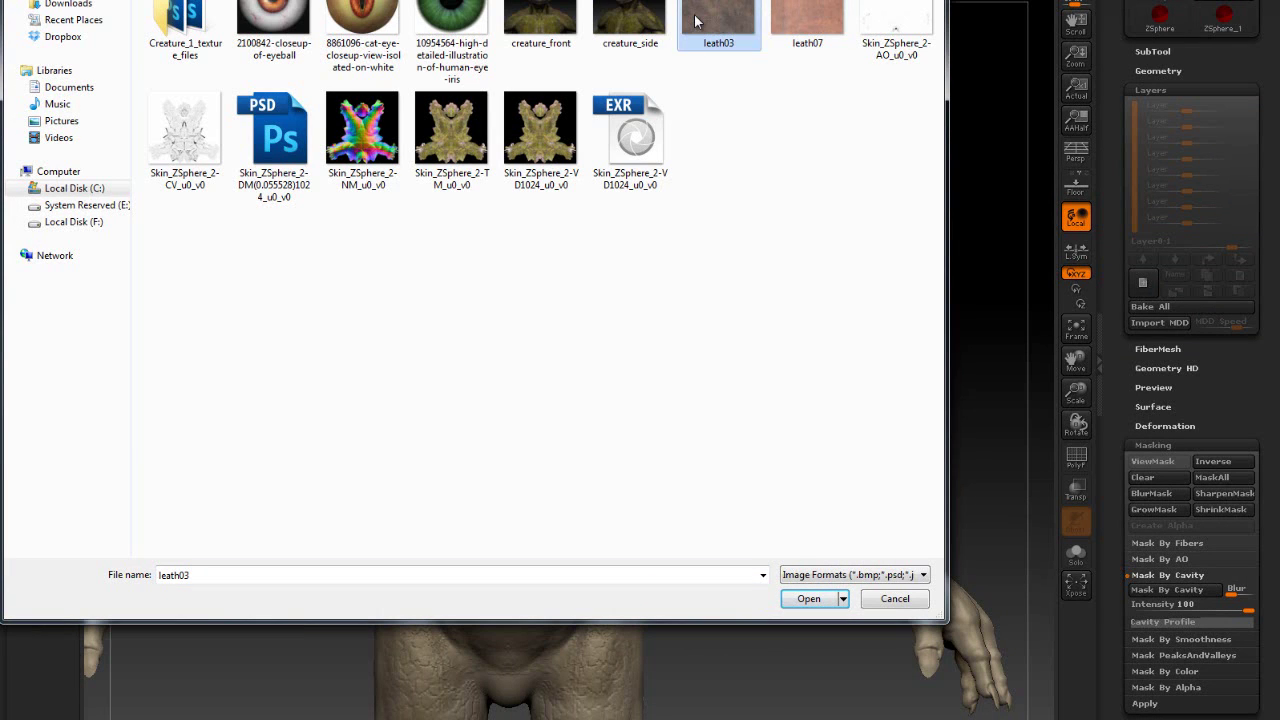
pyautogui.keyDown('ctrl'); pyautogui.click(803, 40); pyautogui.keyUp('ctrl')
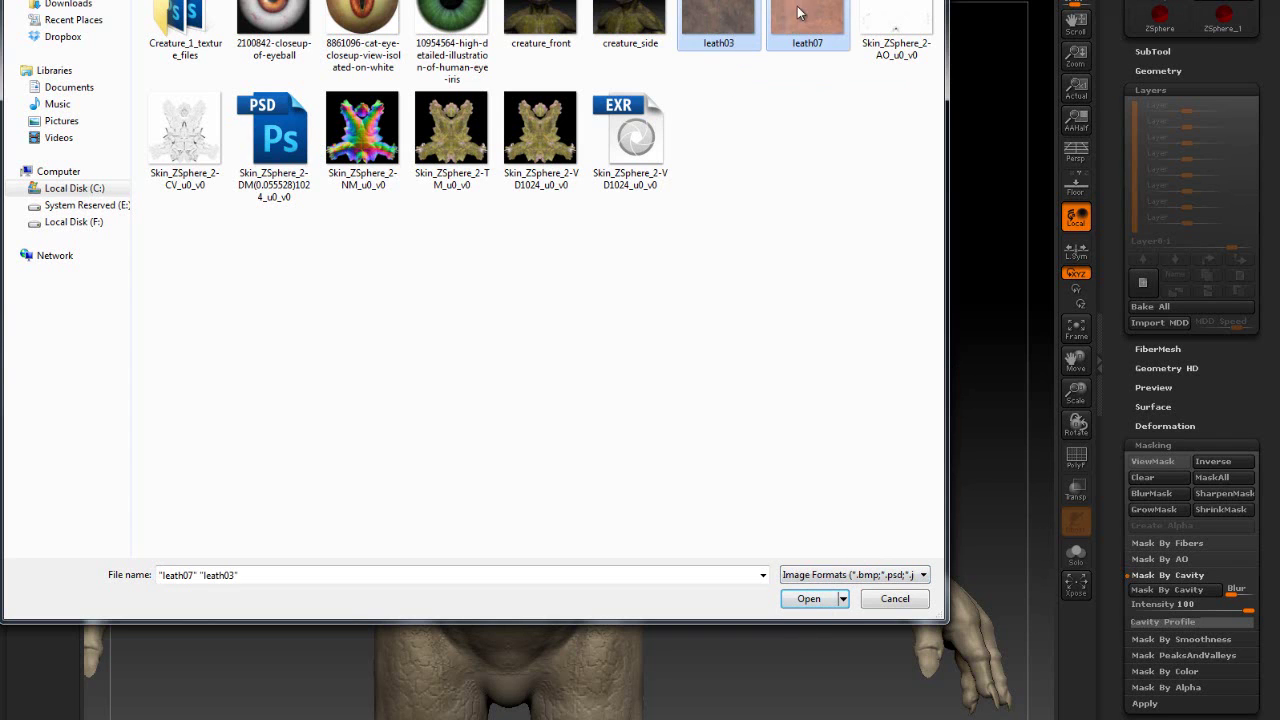
pyautogui.click(809, 605)
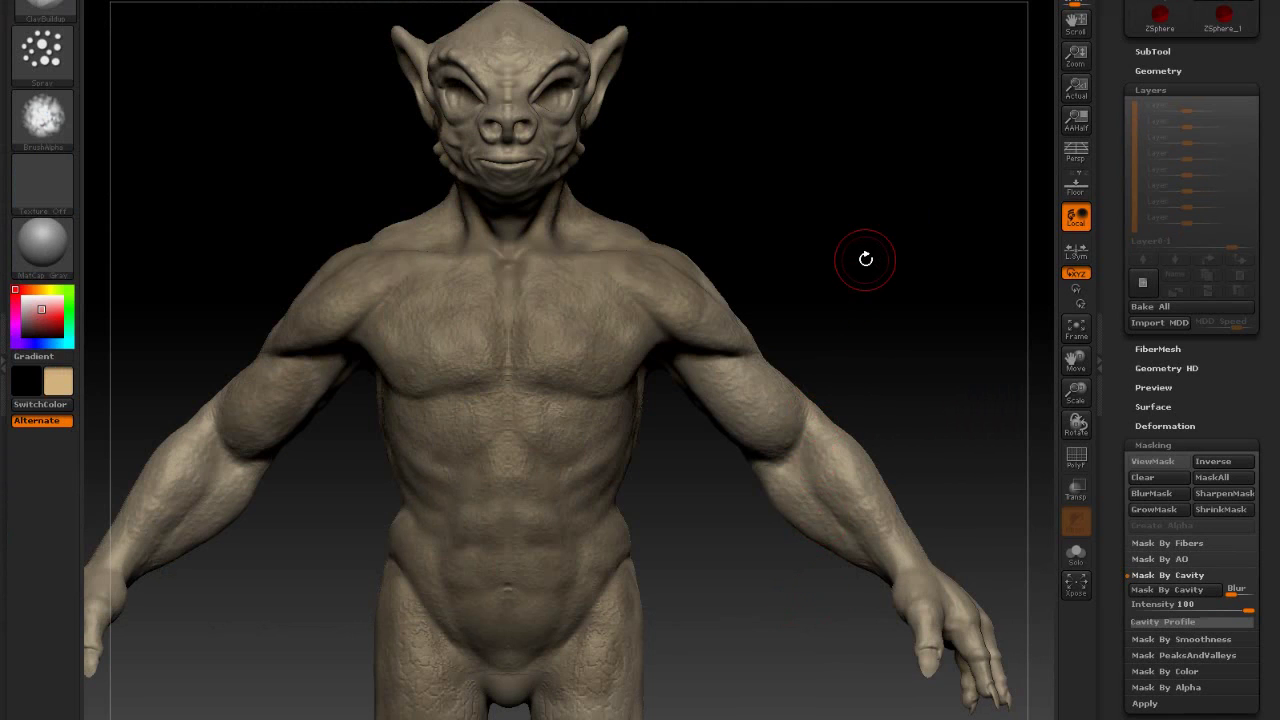
# Step: Select the leath03 texture and add it to Spotlight
pyautogui.click(20, 180)
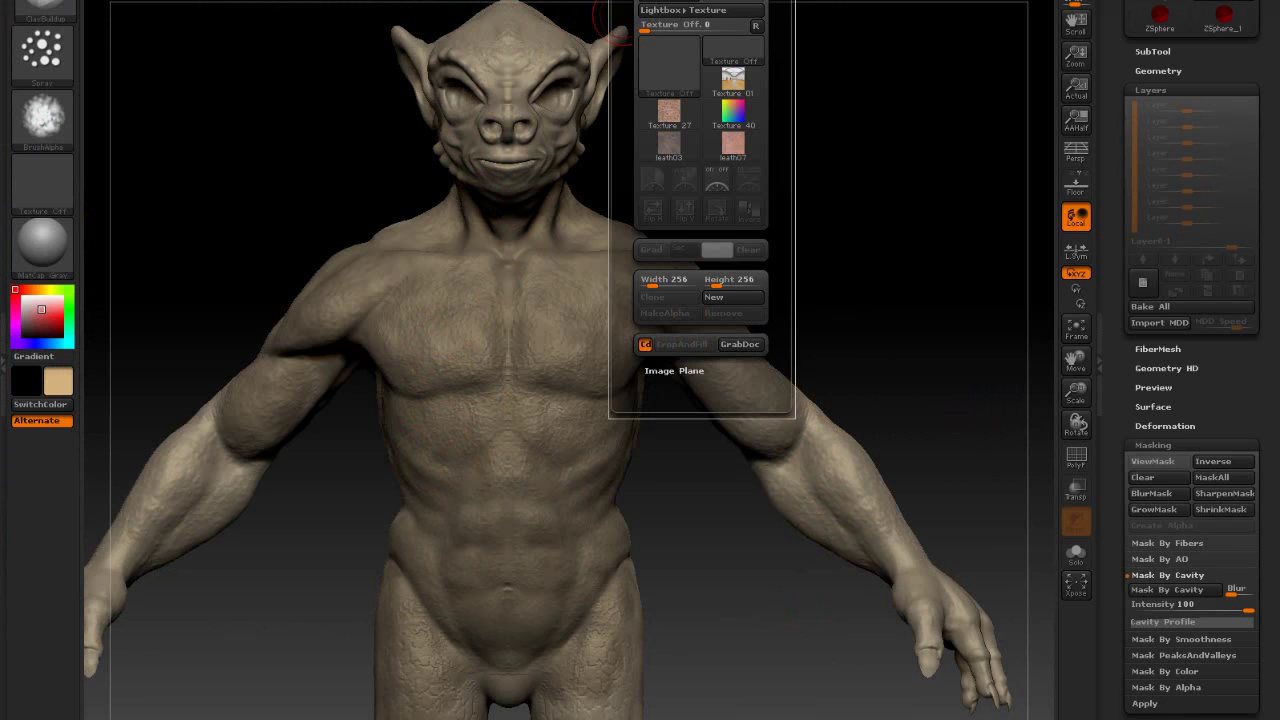
pyautogui.click(618, 12)
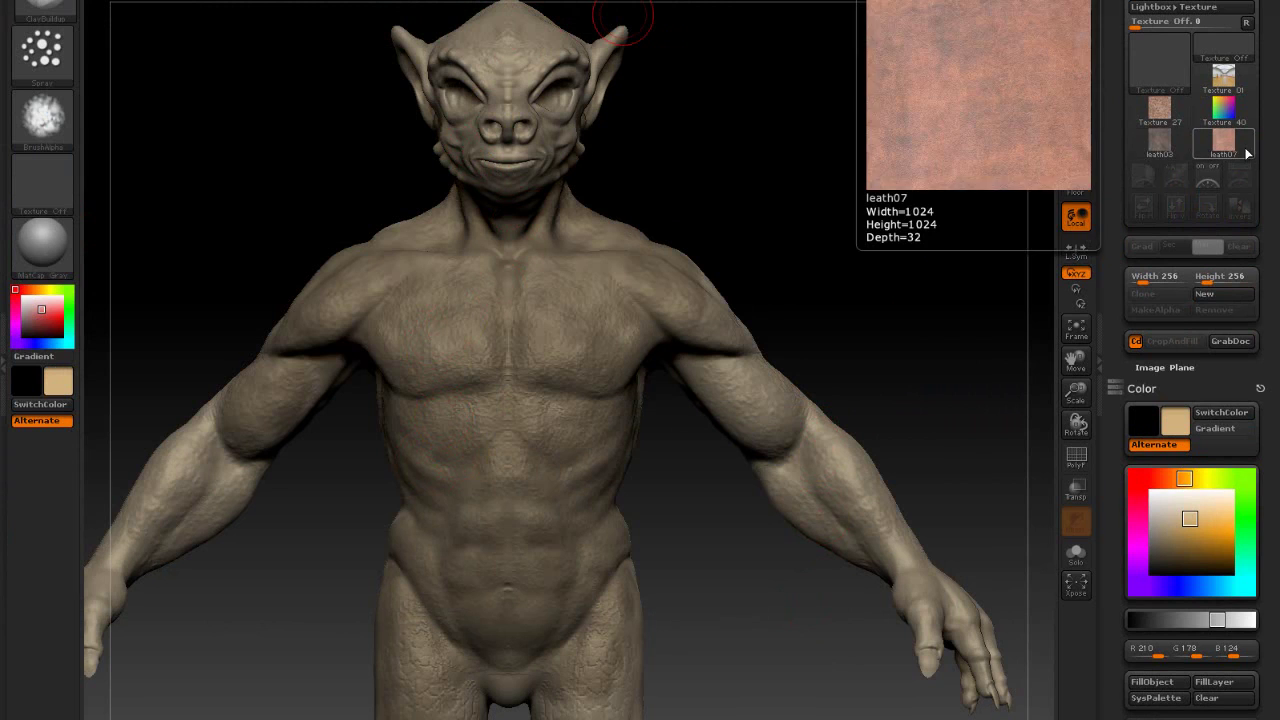
pyautogui.click(1165, 144)
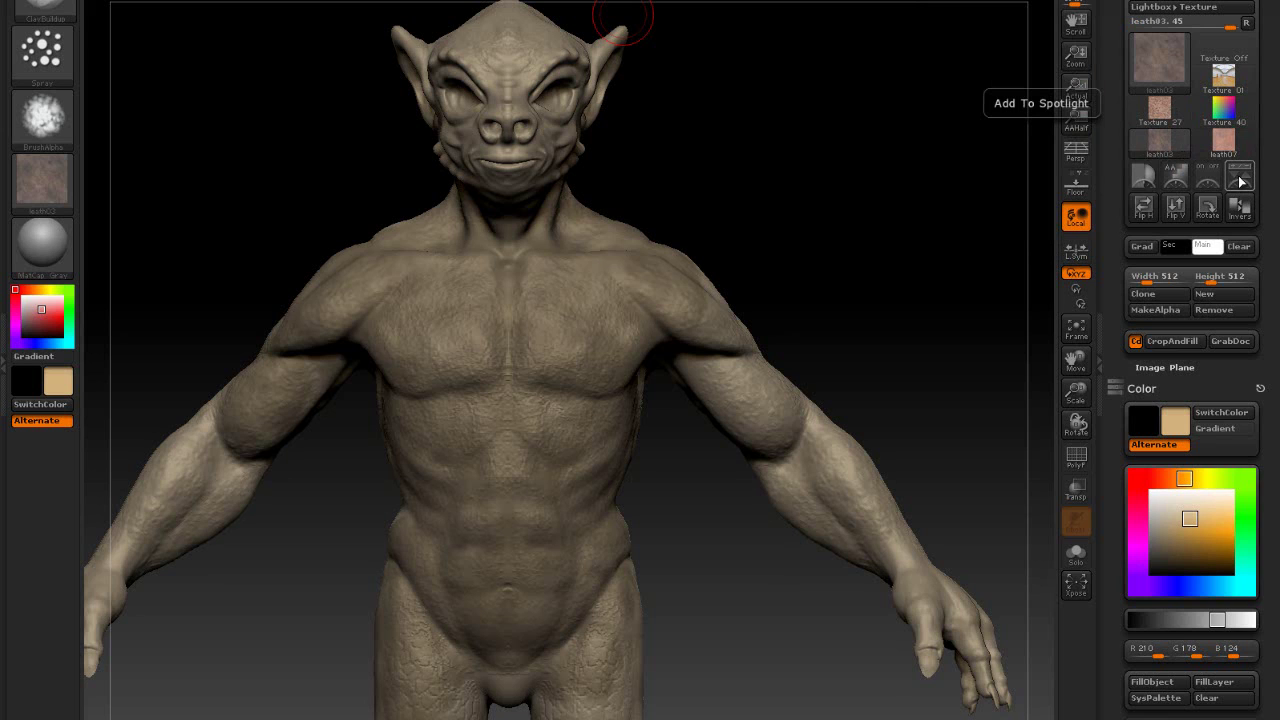
pyautogui.click(1240, 182)
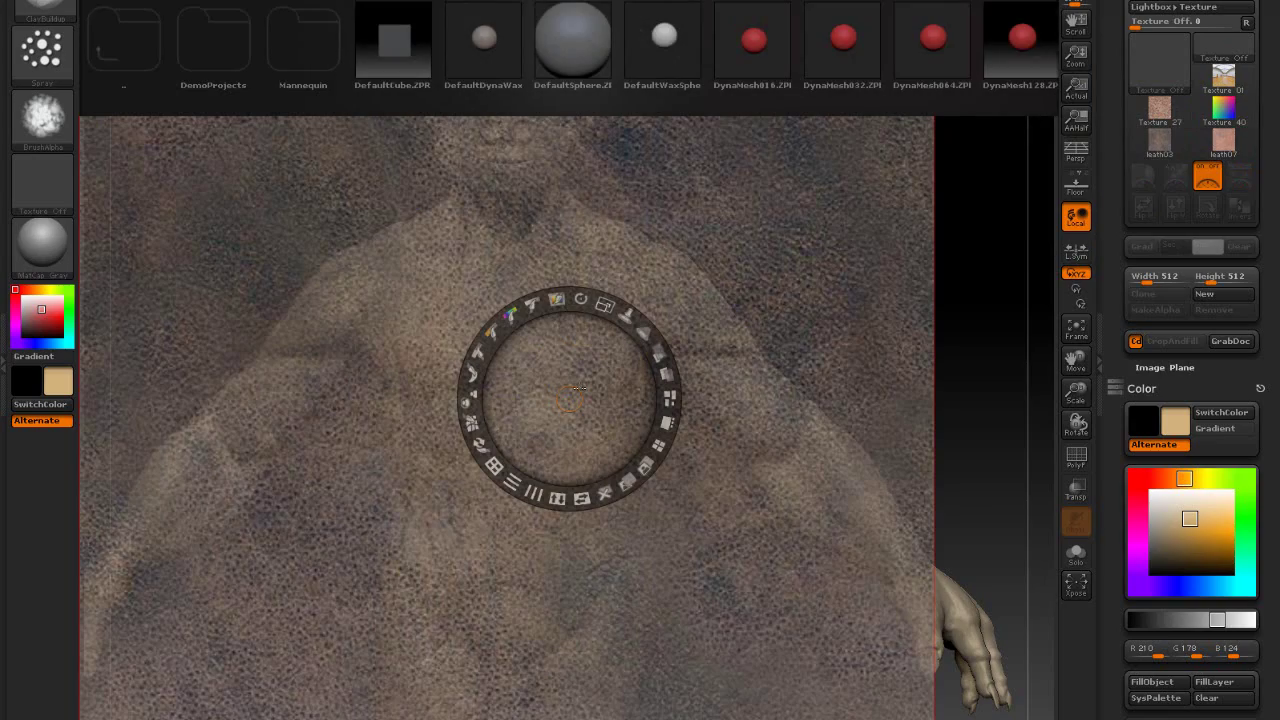
# Step: Move the leath03 image over the creature's torso, scale it down, adjust the Spotlight radius and leave Spotlight editing
pyautogui.moveTo(571, 396); pyautogui.dragTo(616, 279)
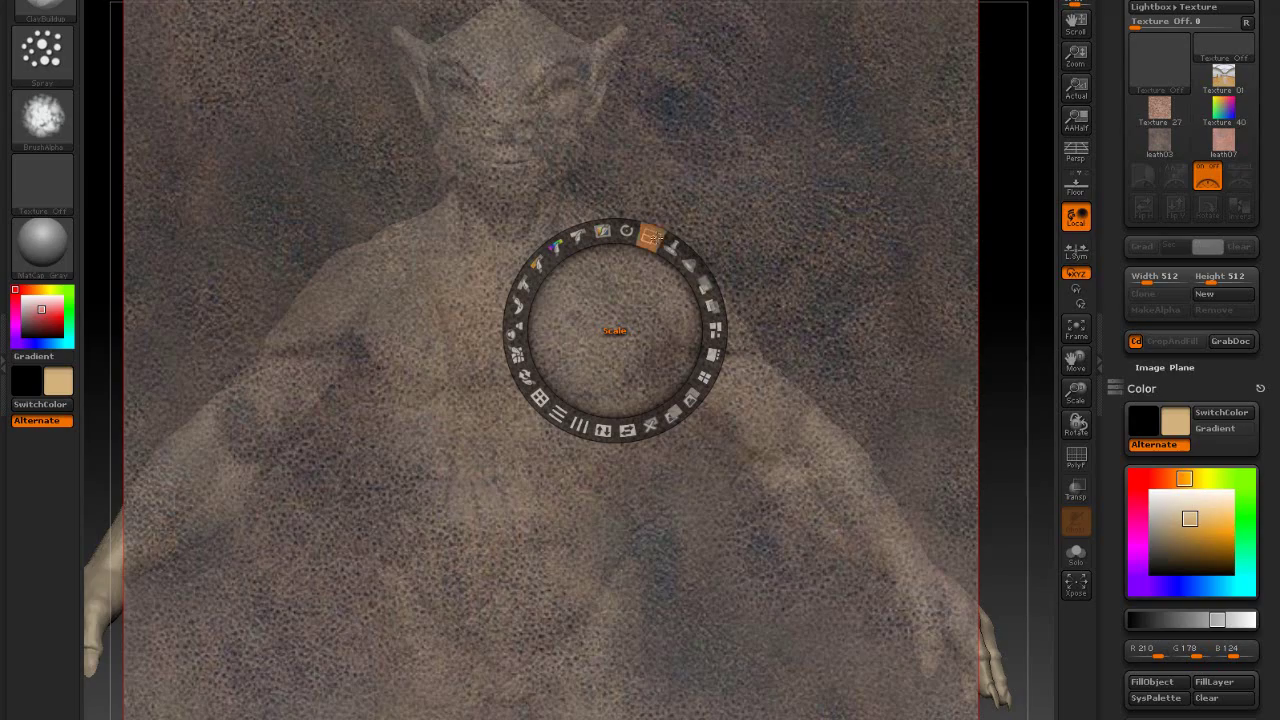
pyautogui.moveTo(650, 234); pyautogui.dragTo(578, 237)
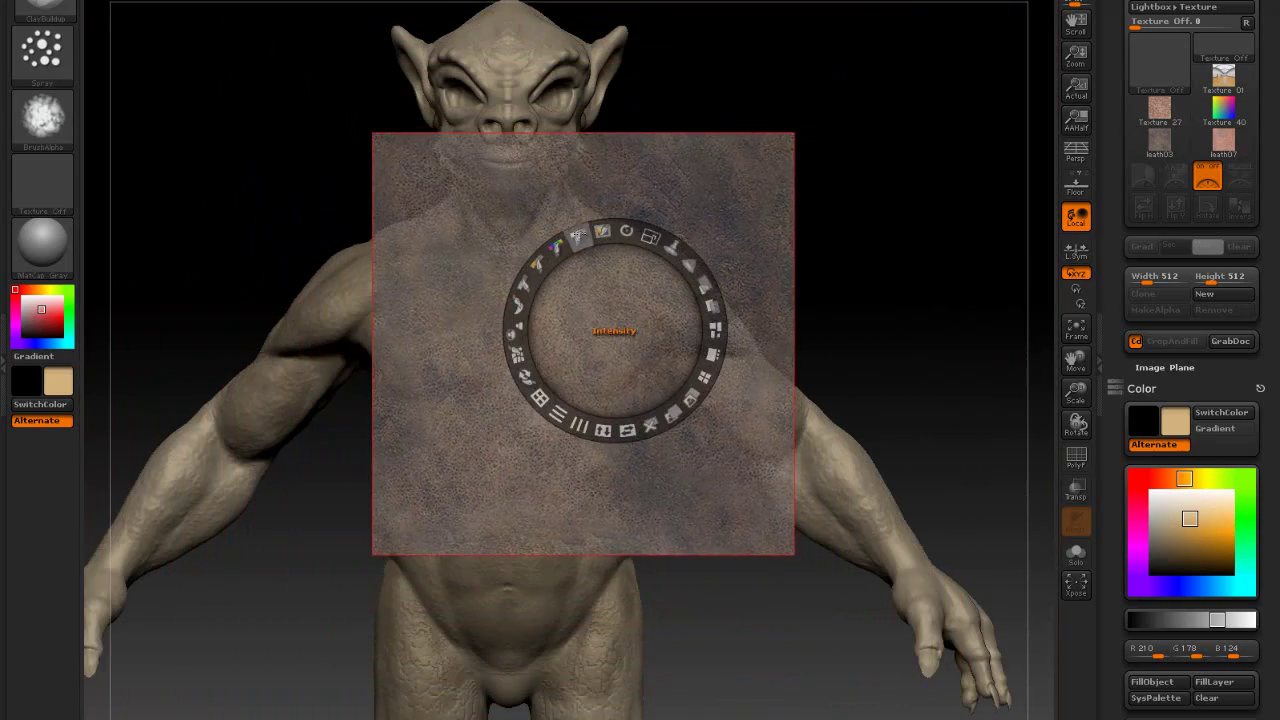
pyautogui.moveTo(623, 283); pyautogui.dragTo(552, 302)
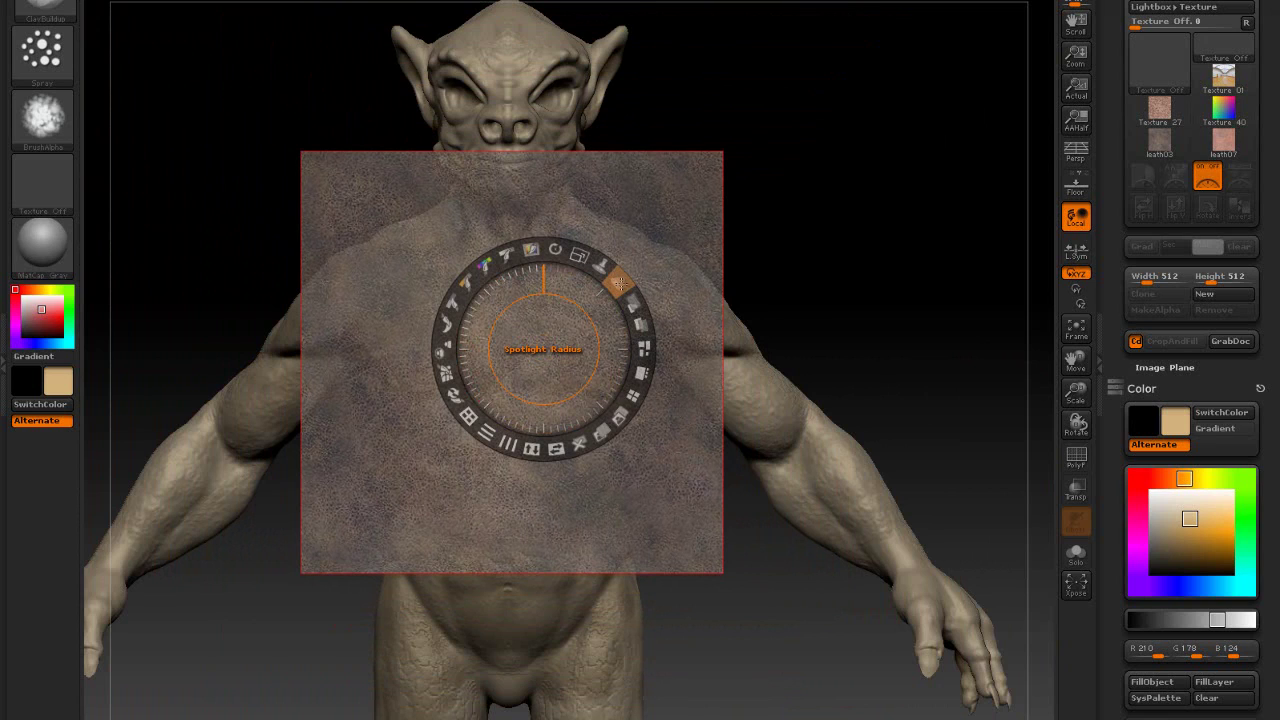
pyautogui.moveTo(620, 284)
pyautogui.mouseDown()
pyautogui.moveTo(627, 298)
pyautogui.moveTo(617, 284)
pyautogui.mouseUp()
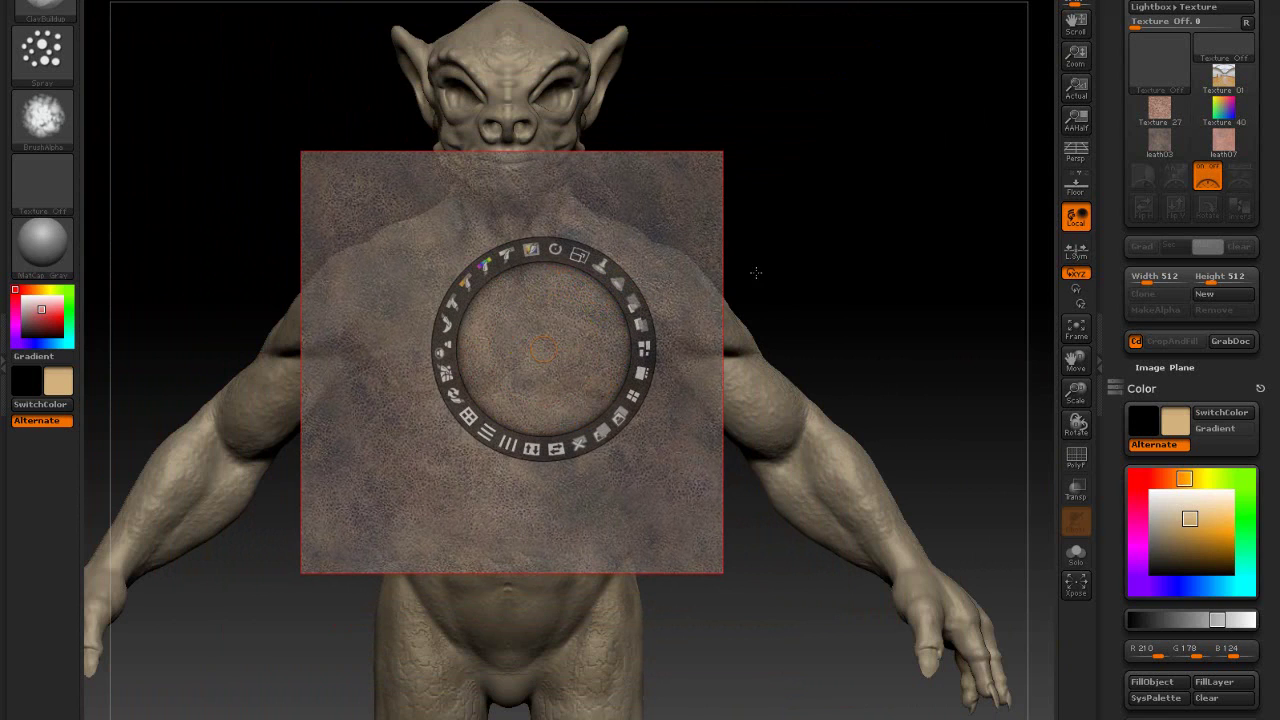
pyautogui.moveTo(616, 281); pyautogui.dragTo(620, 285)
pyautogui.hotkey('shift', 'z')
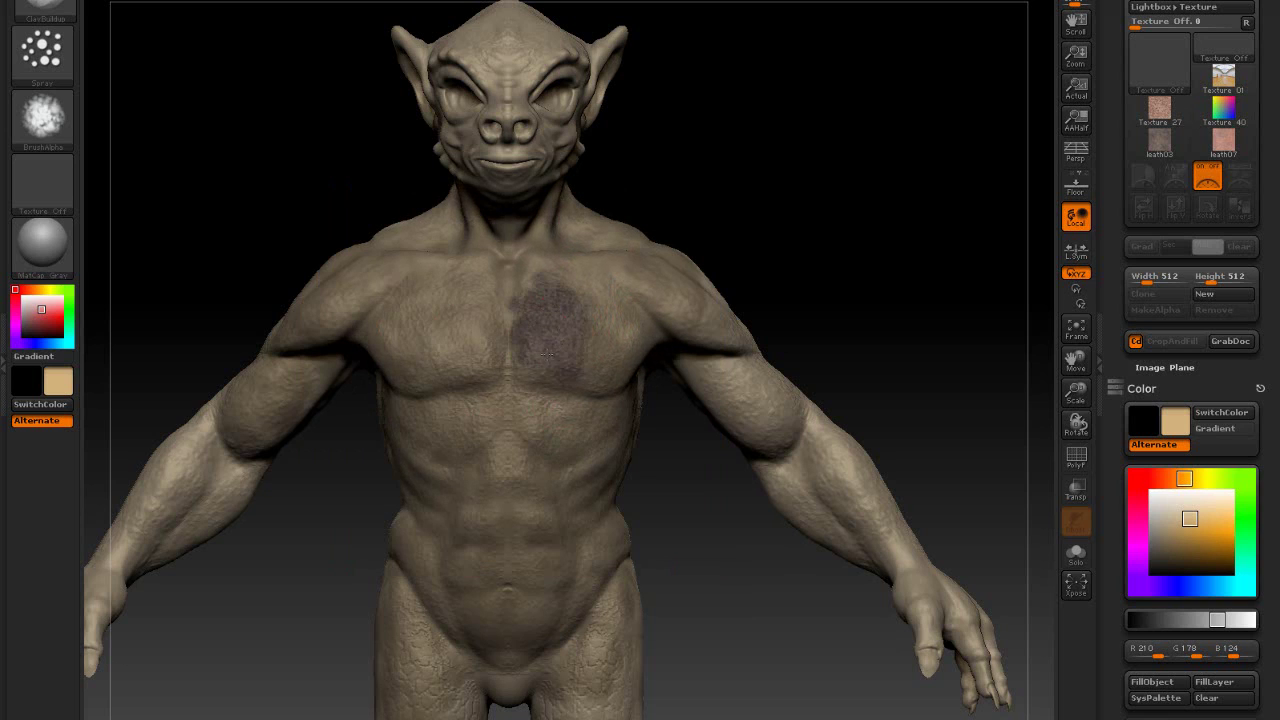
# Step: Paint the leath03 leather texture across both sides of the creature's chest with the spray brush
pyautogui.moveTo(563, 324)
pyautogui.mouseDown()
pyautogui.moveTo(505, 345)
pyautogui.moveTo(440, 282)
pyautogui.mouseUp()
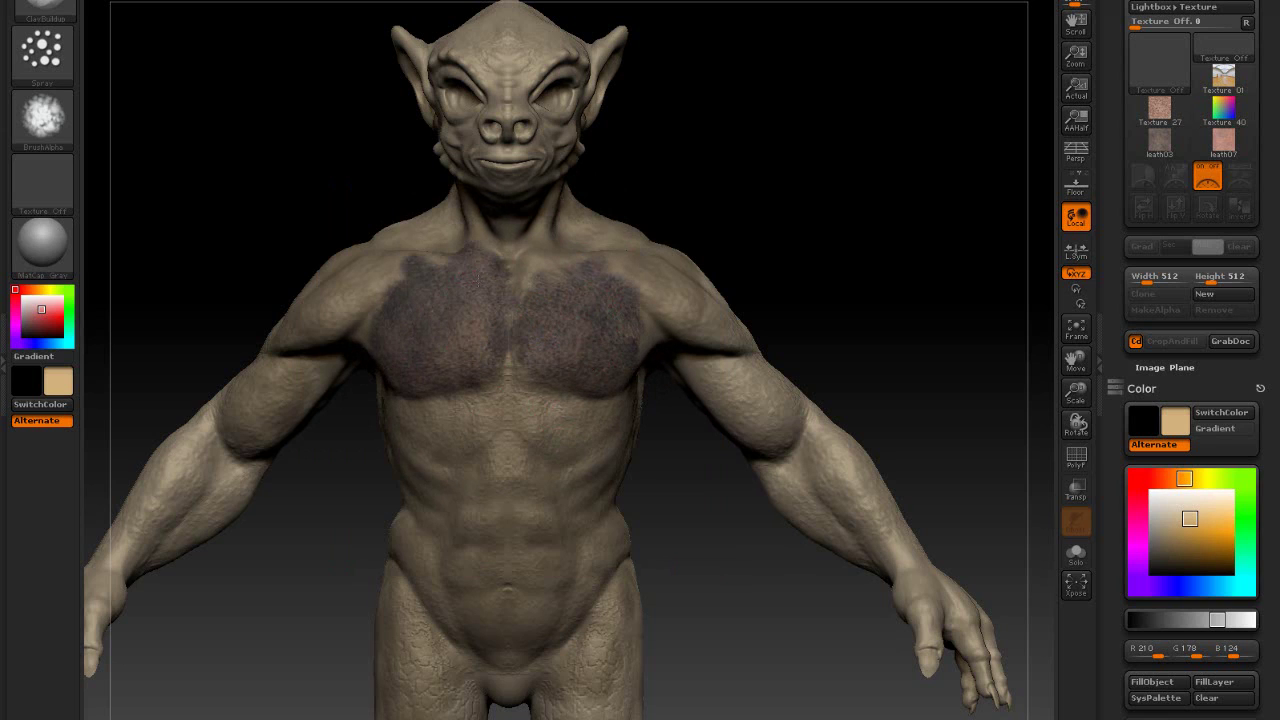
pyautogui.moveTo(721, 193); pyautogui.dragTo(812, 262)
pyautogui.moveTo(852, 156); pyautogui.dragTo(851, 149)
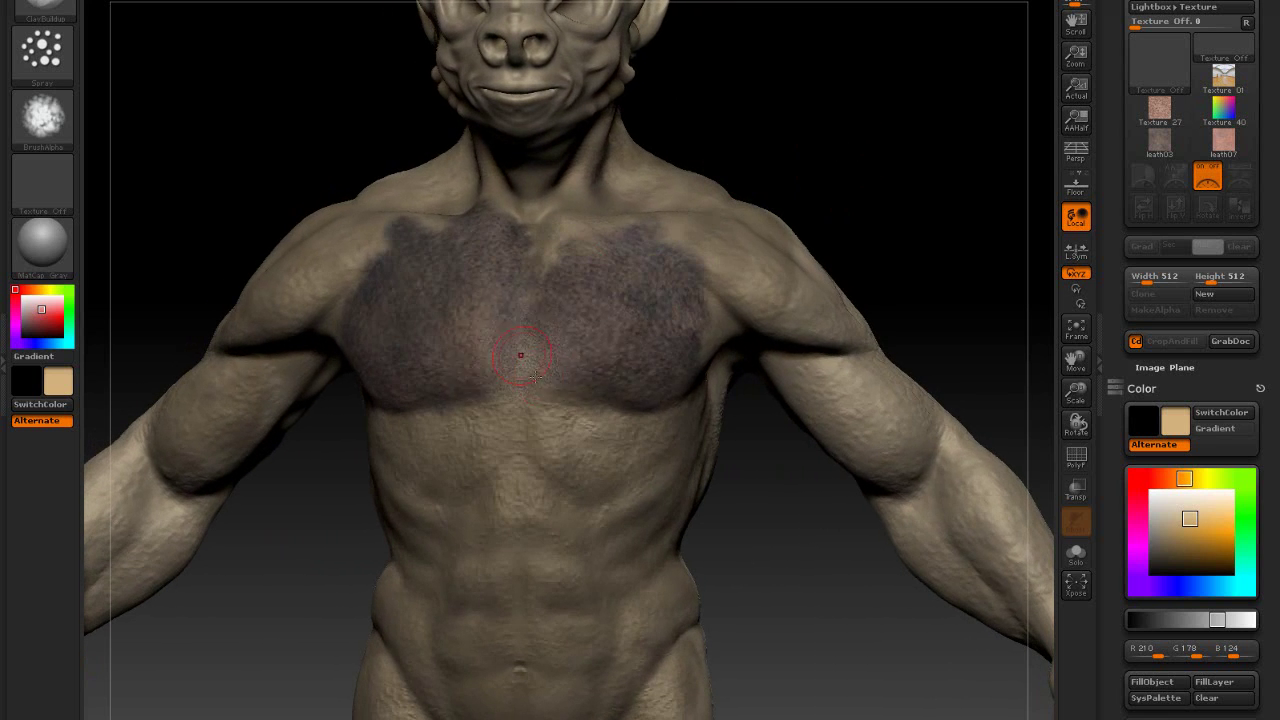
pyautogui.moveTo(791, 180); pyautogui.dragTo(848, 152)
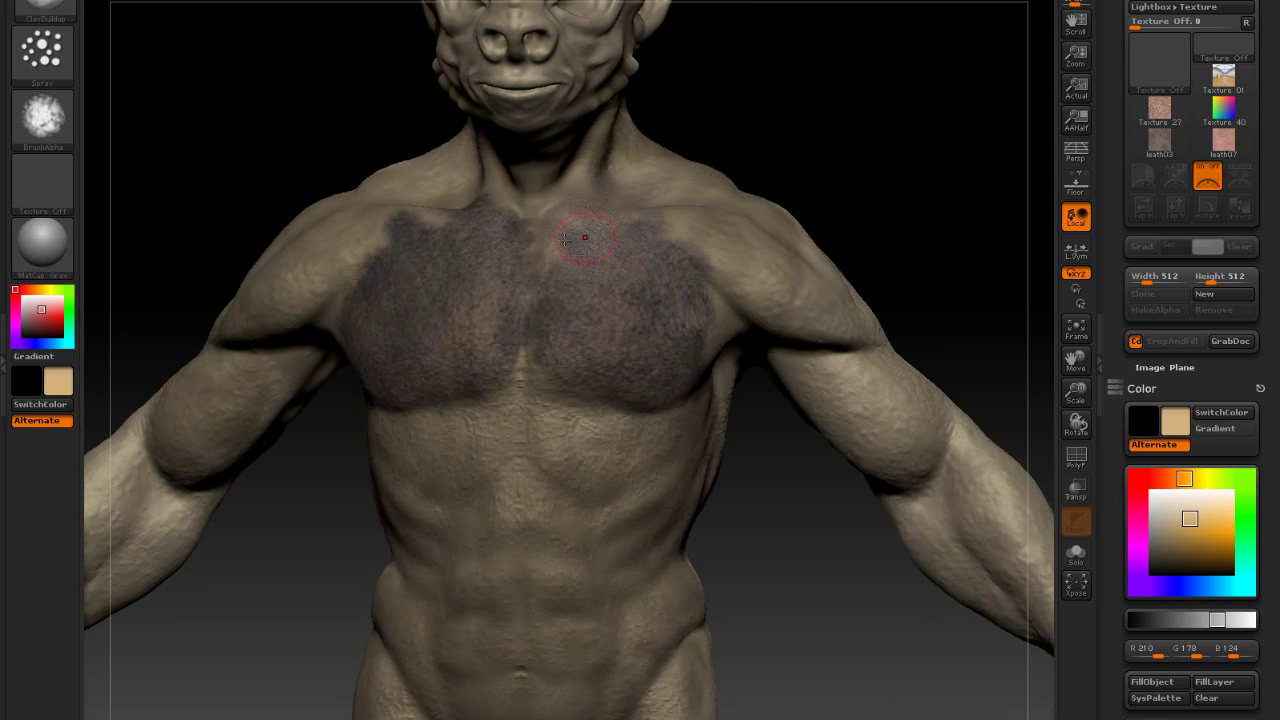
pyautogui.moveTo(561, 225)
pyautogui.mouseDown()
pyautogui.moveTo(688, 246)
pyautogui.moveTo(694, 268)
pyautogui.mouseUp()
pyautogui.moveTo(534, 355); pyautogui.dragTo(702, 326)
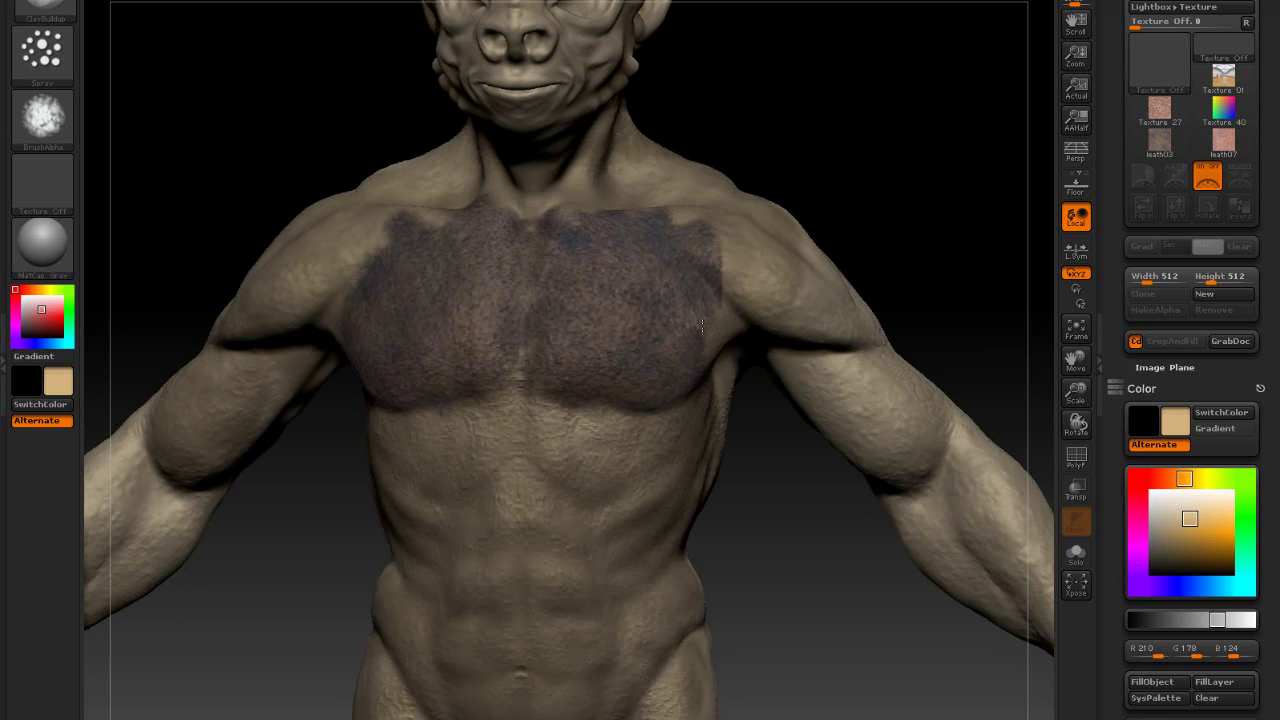
pyautogui.moveTo(525, 383); pyautogui.dragTo(562, 281)
pyautogui.keyDown('alt'); pyautogui.moveTo(873, 164); pyautogui.dragTo(843, 172); pyautogui.keyUp('alt')
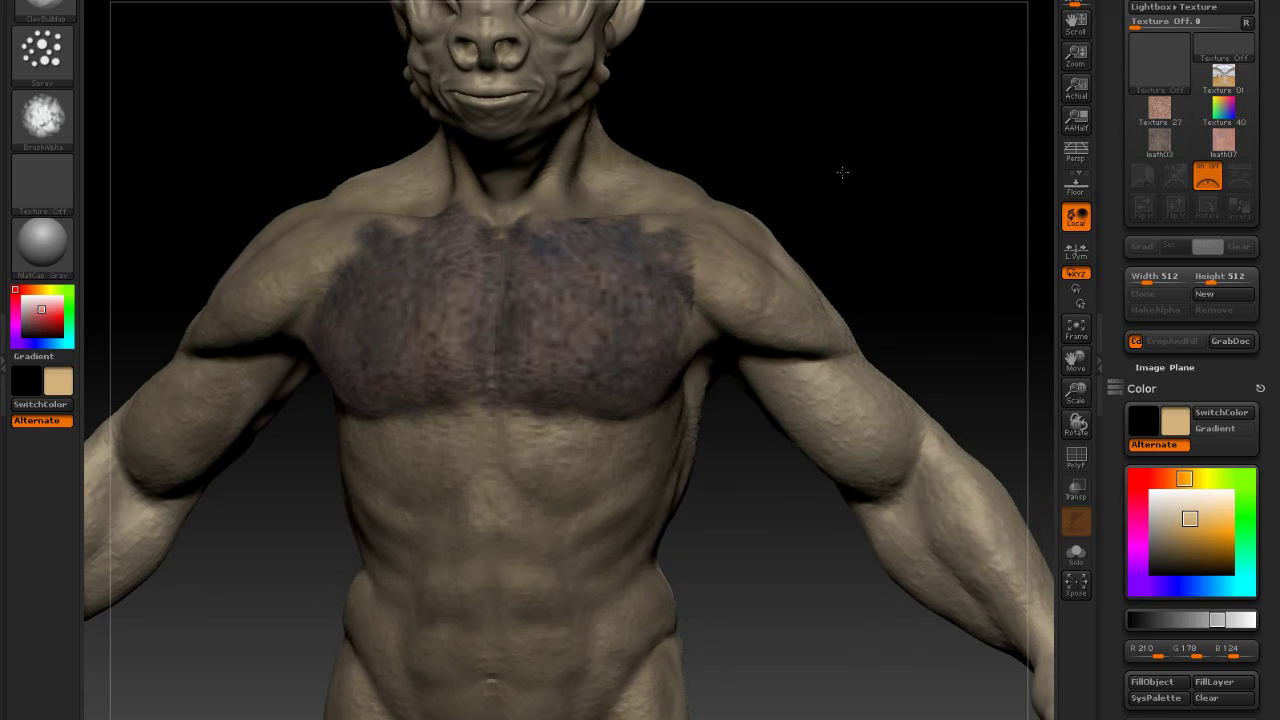
# Step: Undo all the leather texture strokes on the chest
pyautogui.hotkey('ctrl', 'z')
pyautogui.hotkey('ctrl', 'z')
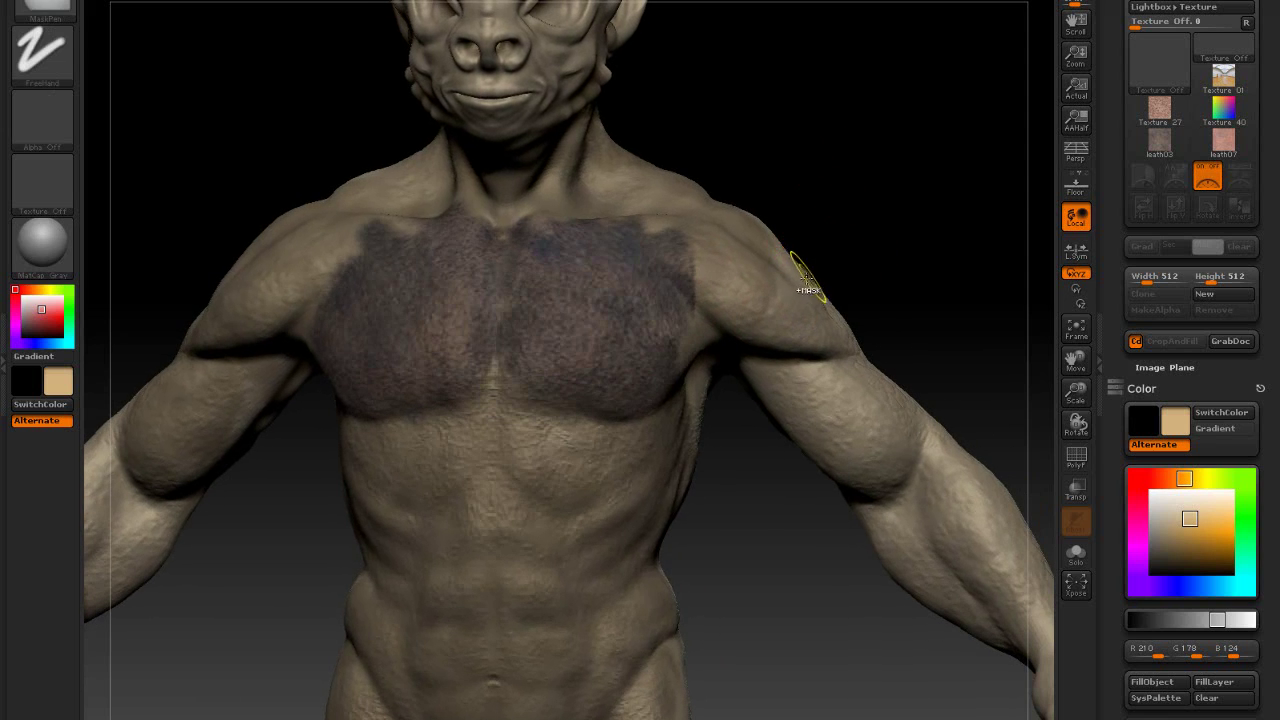
pyautogui.hotkey('ctrl', 'z')
pyautogui.hotkey('ctrl', 'z')
pyautogui.hotkey('ctrl', 'z')
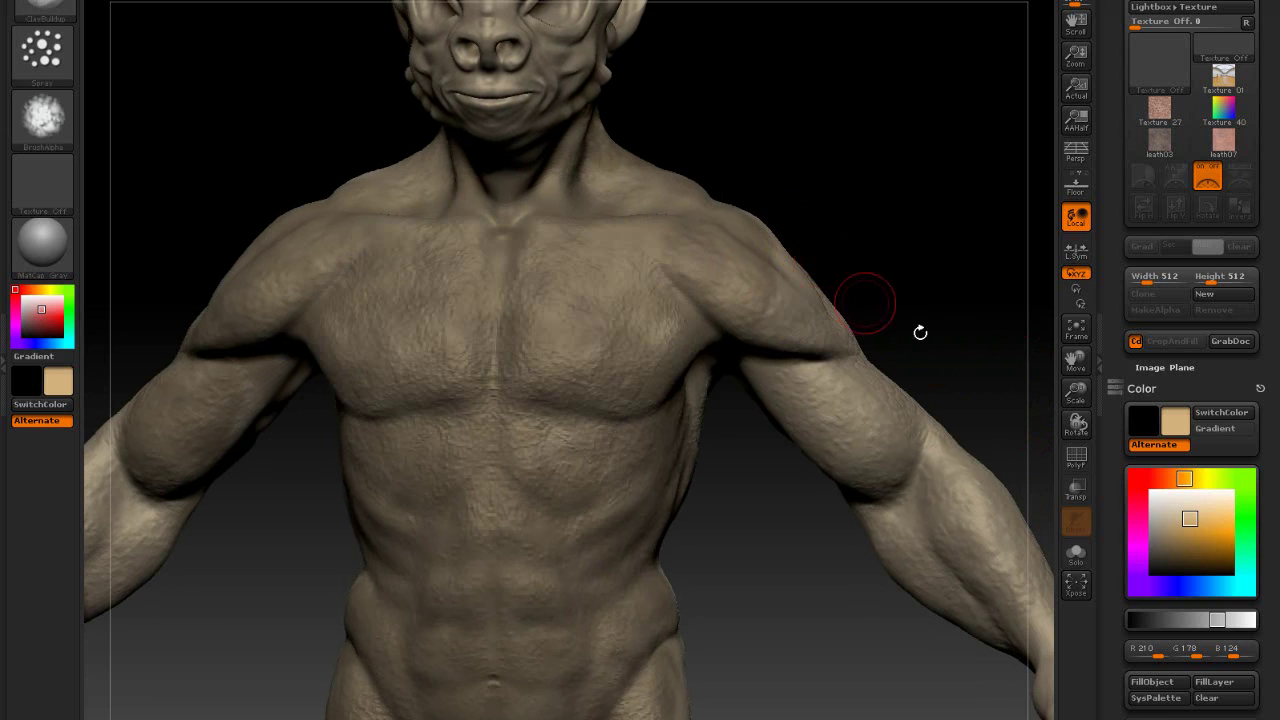
# Step: Create a new layer on the skin mesh for the texture painting
pyautogui.moveTo(1126, 461); pyautogui.dragTo(1132, 152)
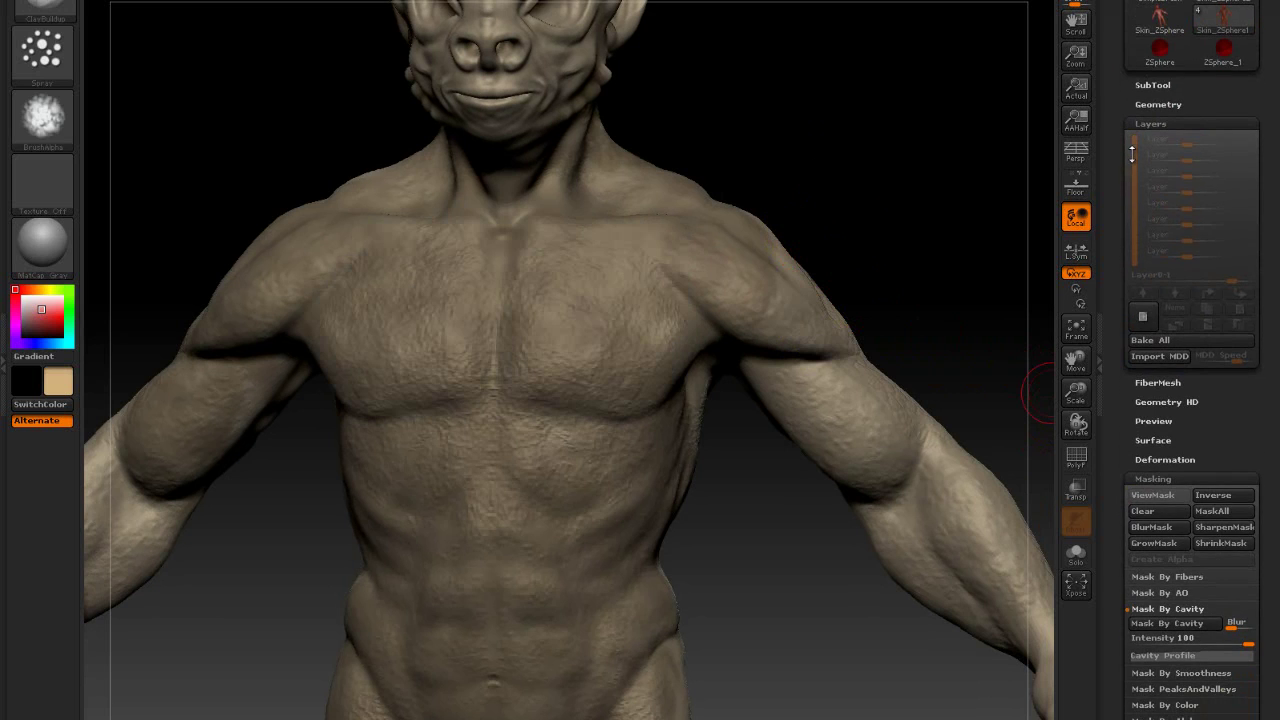
pyautogui.click(1141, 319)
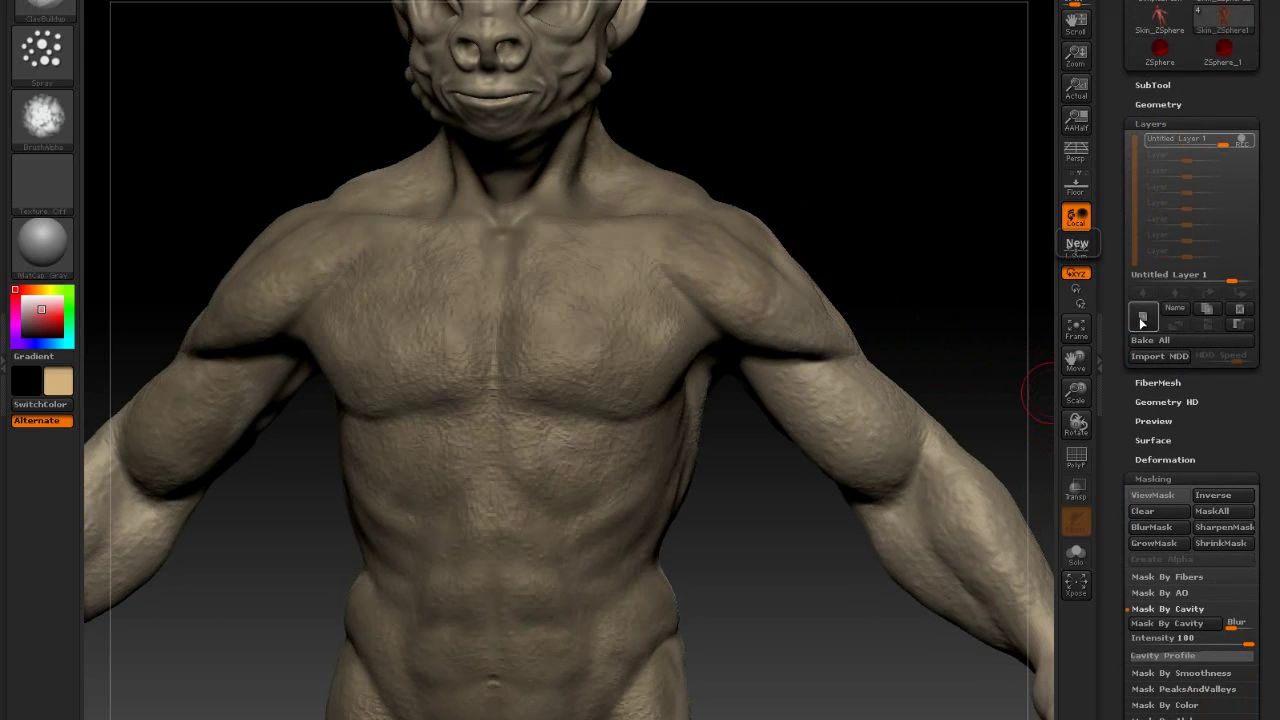
# Step: Paint the leath03 leather texture across both sides of the chest and down over the upper abdomen
pyautogui.moveTo(536, 303)
pyautogui.mouseDown()
pyautogui.moveTo(612, 258)
pyautogui.moveTo(560, 352)
pyautogui.mouseUp()
pyautogui.moveTo(656, 328); pyautogui.dragTo(637, 299)
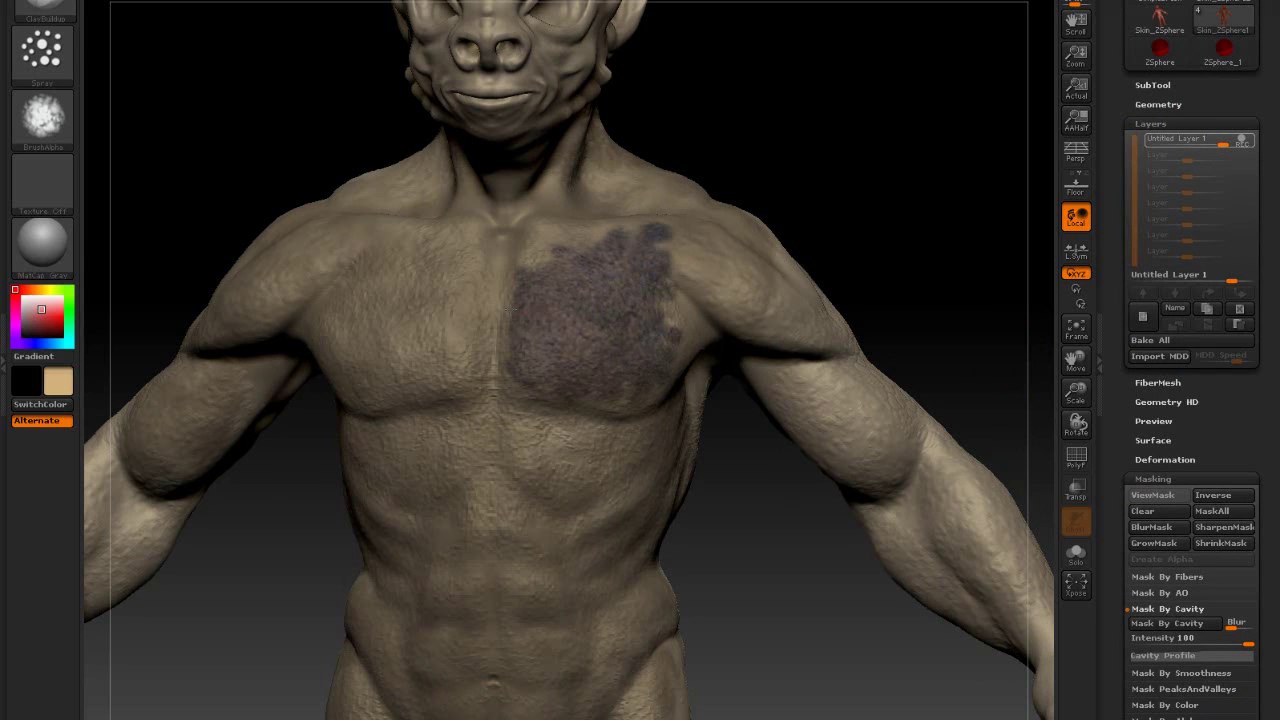
pyautogui.moveTo(508, 310)
pyautogui.mouseDown()
pyautogui.moveTo(410, 270)
pyautogui.moveTo(330, 320)
pyautogui.moveTo(440, 390)
pyautogui.moveTo(486, 270)
pyautogui.moveTo(391, 260)
pyautogui.mouseUp()
pyautogui.moveTo(463, 352)
pyautogui.mouseDown()
pyautogui.moveTo(510, 266)
pyautogui.moveTo(665, 307)
pyautogui.mouseUp()
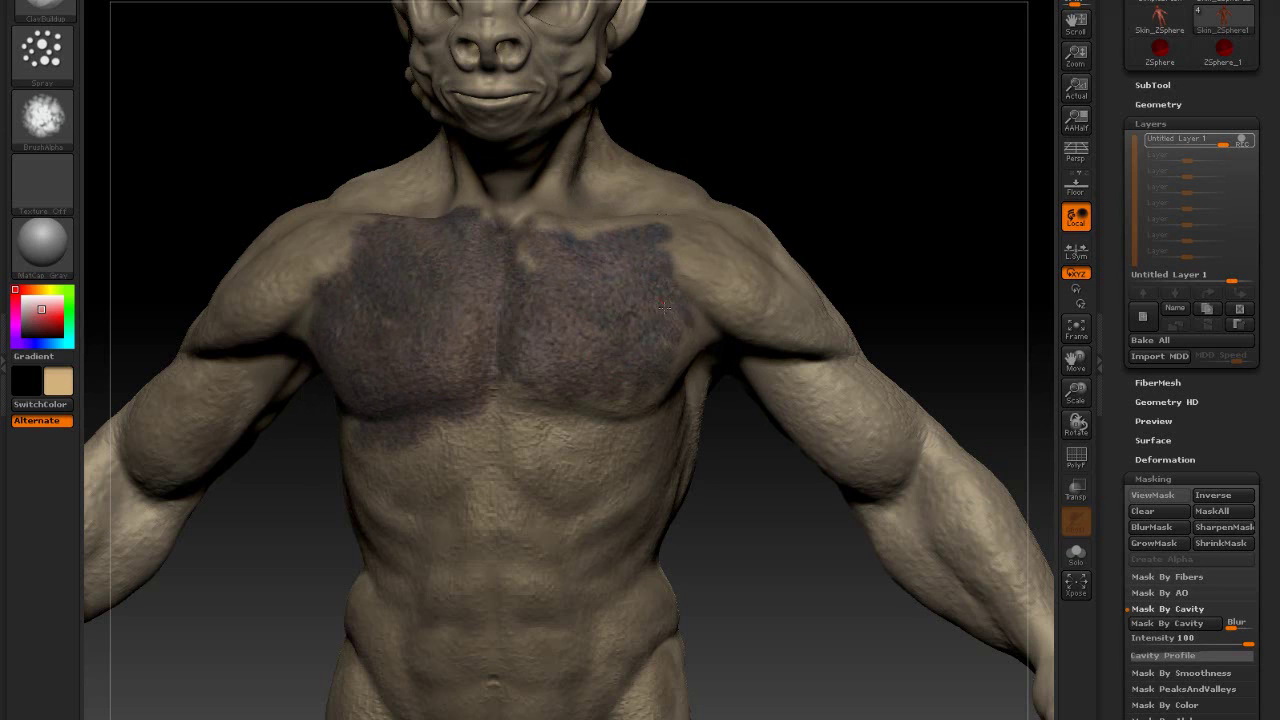
pyautogui.moveTo(561, 403)
pyautogui.mouseDown()
pyautogui.moveTo(600, 430)
pyautogui.moveTo(400, 480)
pyautogui.moveTo(570, 510)
pyautogui.moveTo(577, 464)
pyautogui.moveTo(550, 458)
pyautogui.moveTo(529, 426)
pyautogui.moveTo(527, 471)
pyautogui.moveTo(516, 337)
pyautogui.mouseUp()
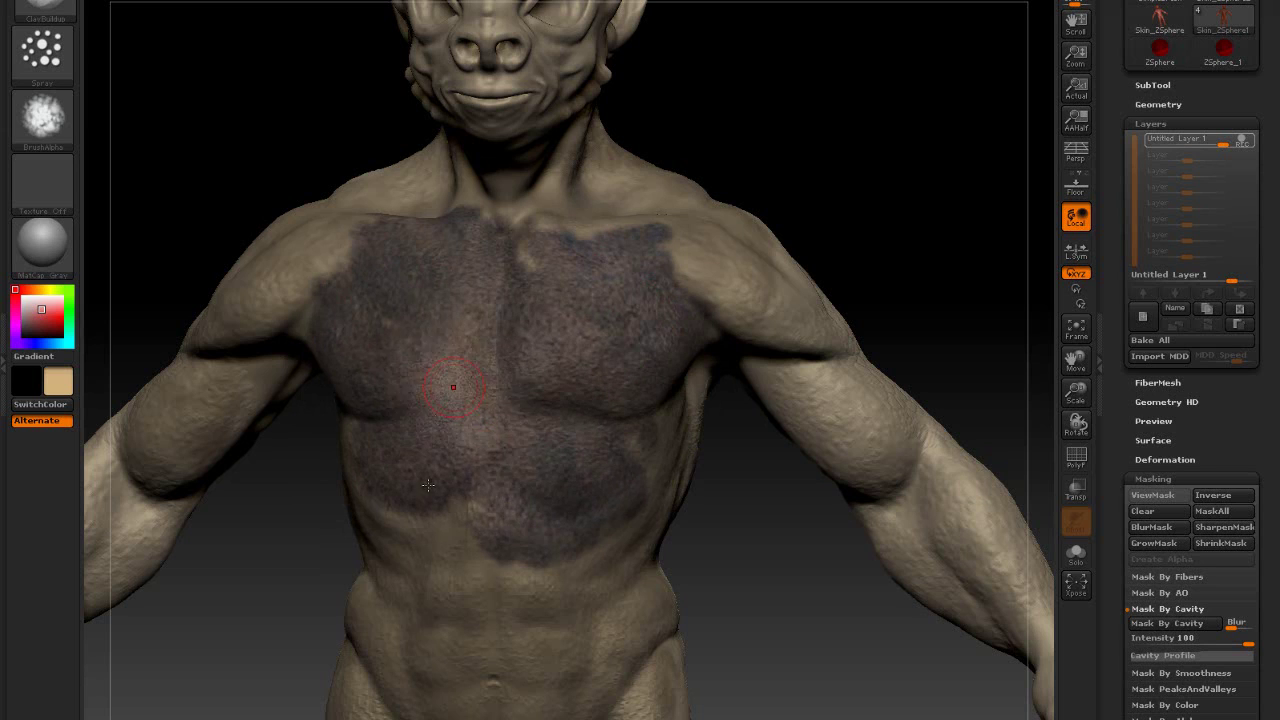
pyautogui.moveTo(367, 447)
pyautogui.mouseDown()
pyautogui.moveTo(410, 525)
pyautogui.moveTo(470, 560)
pyautogui.moveTo(457, 457)
pyautogui.moveTo(499, 458)
pyautogui.mouseUp()
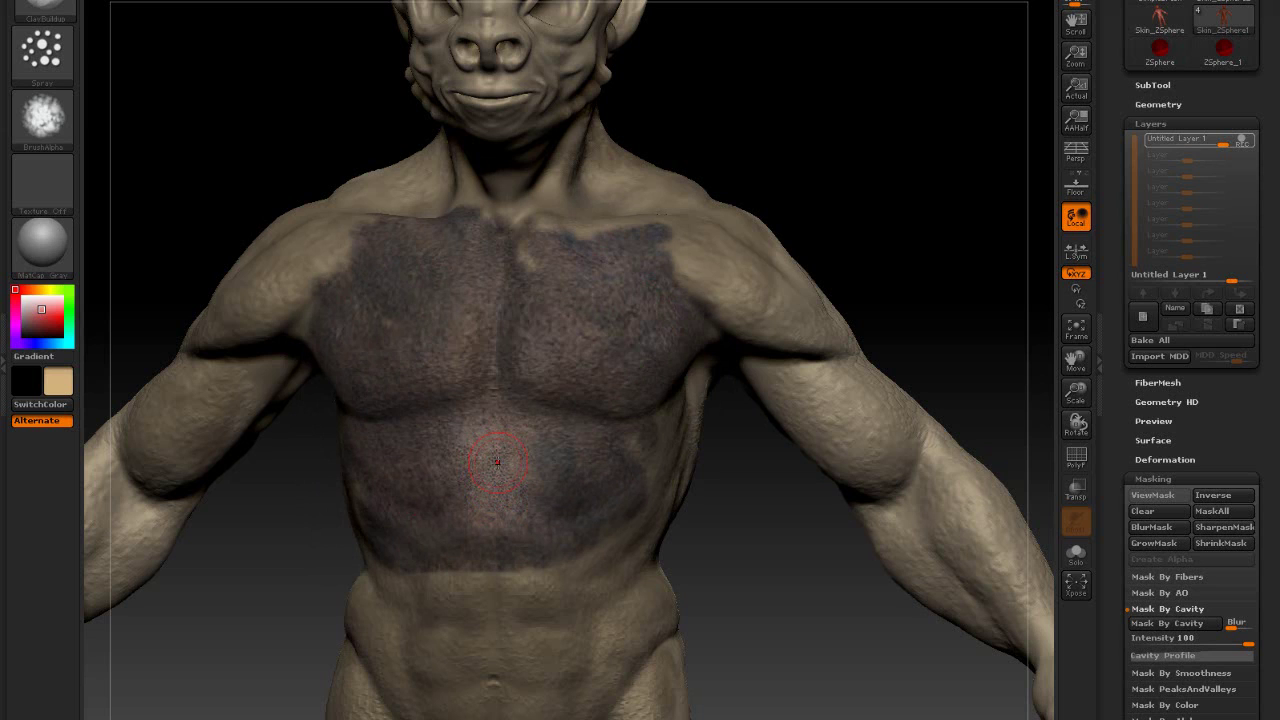
# Step: Move the leath03 image lower over the torso, adjust its intensity and the Spotlight radius, and return to painting
pyautogui.hotkey('shift', 'z')
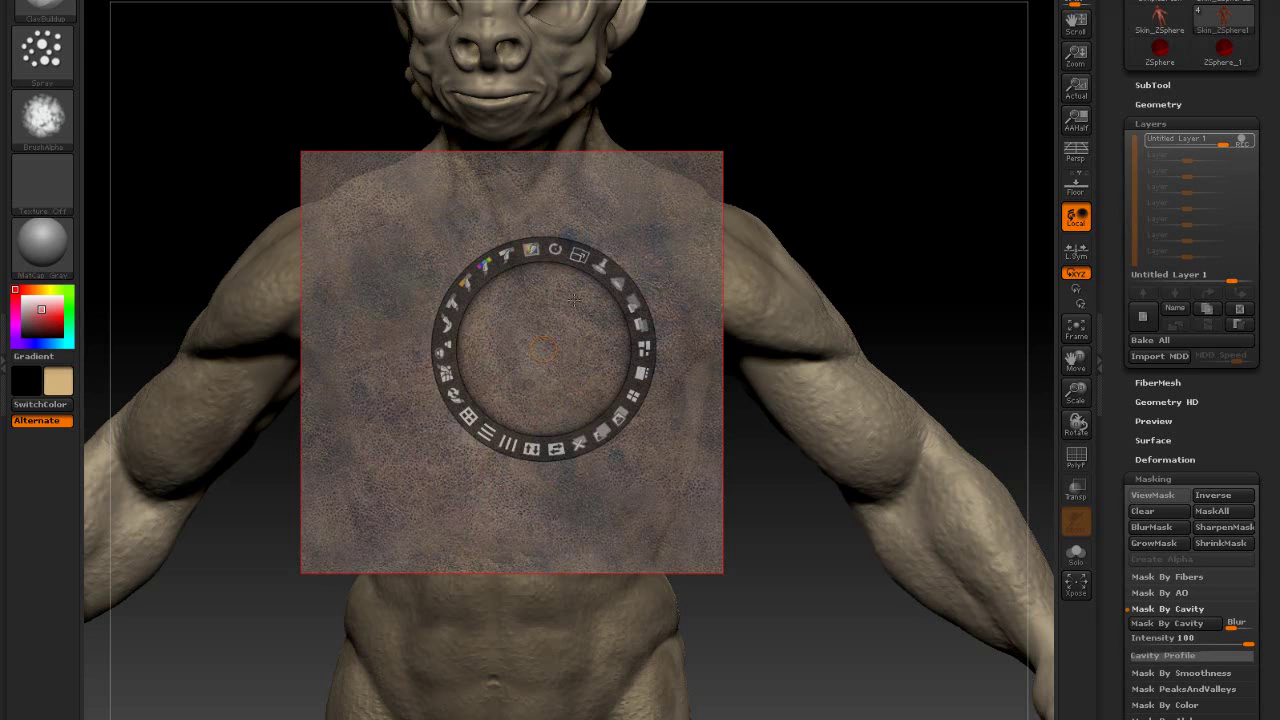
pyautogui.moveTo(516, 351); pyautogui.dragTo(502, 425)
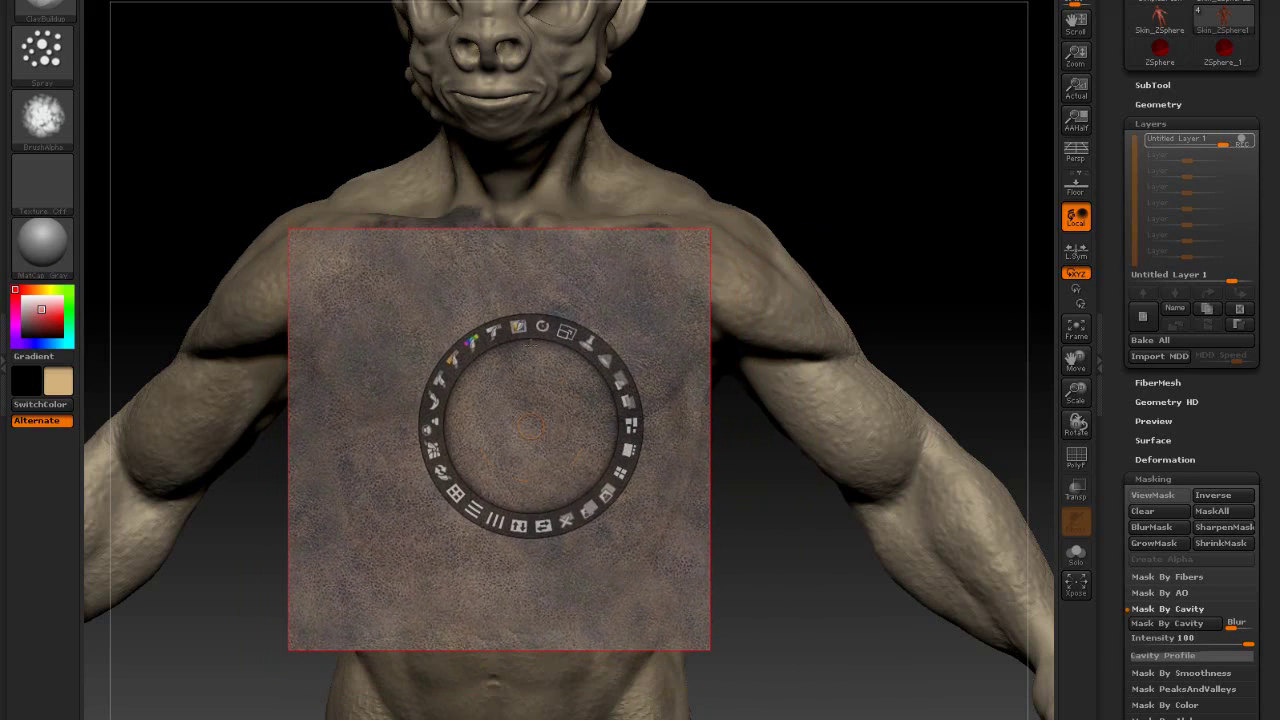
pyautogui.moveTo(542, 326)
pyautogui.mouseDown()
pyautogui.moveTo(600, 330)
pyautogui.moveTo(541, 326)
pyautogui.mouseUp()
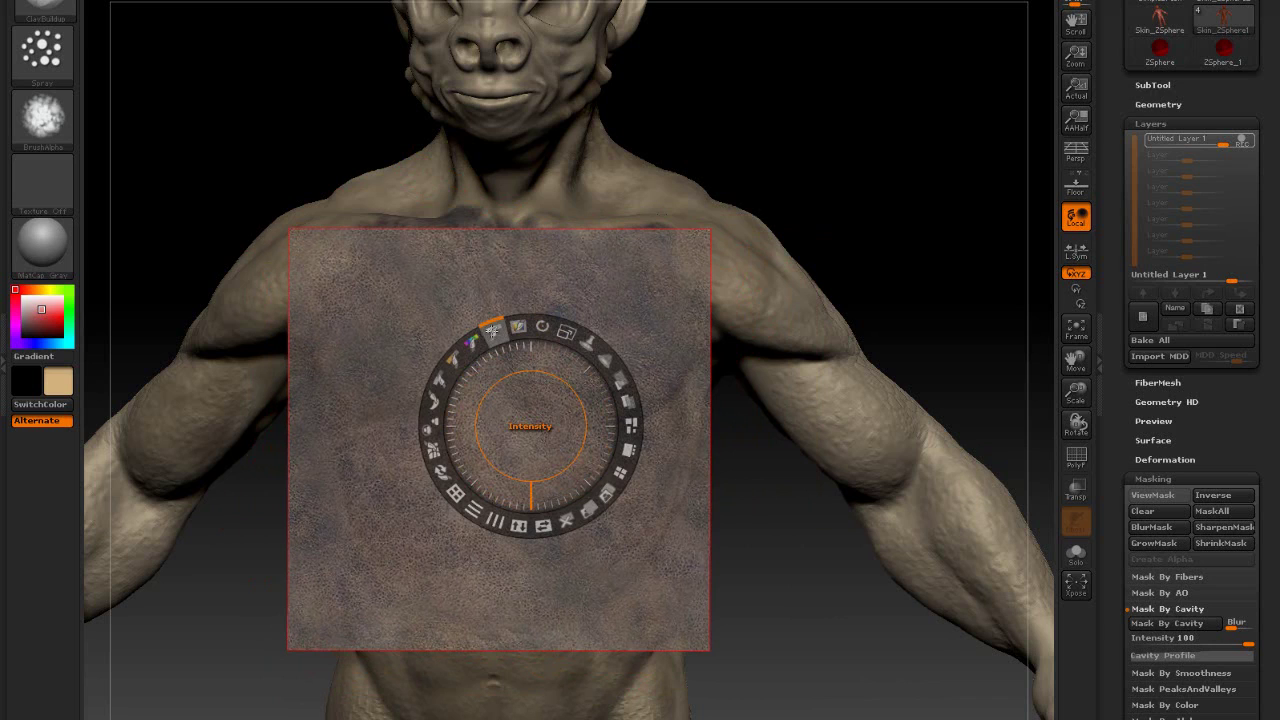
pyautogui.moveTo(492, 330)
pyautogui.mouseDown()
pyautogui.moveTo(503, 323)
pyautogui.moveTo(485, 338)
pyautogui.mouseUp()
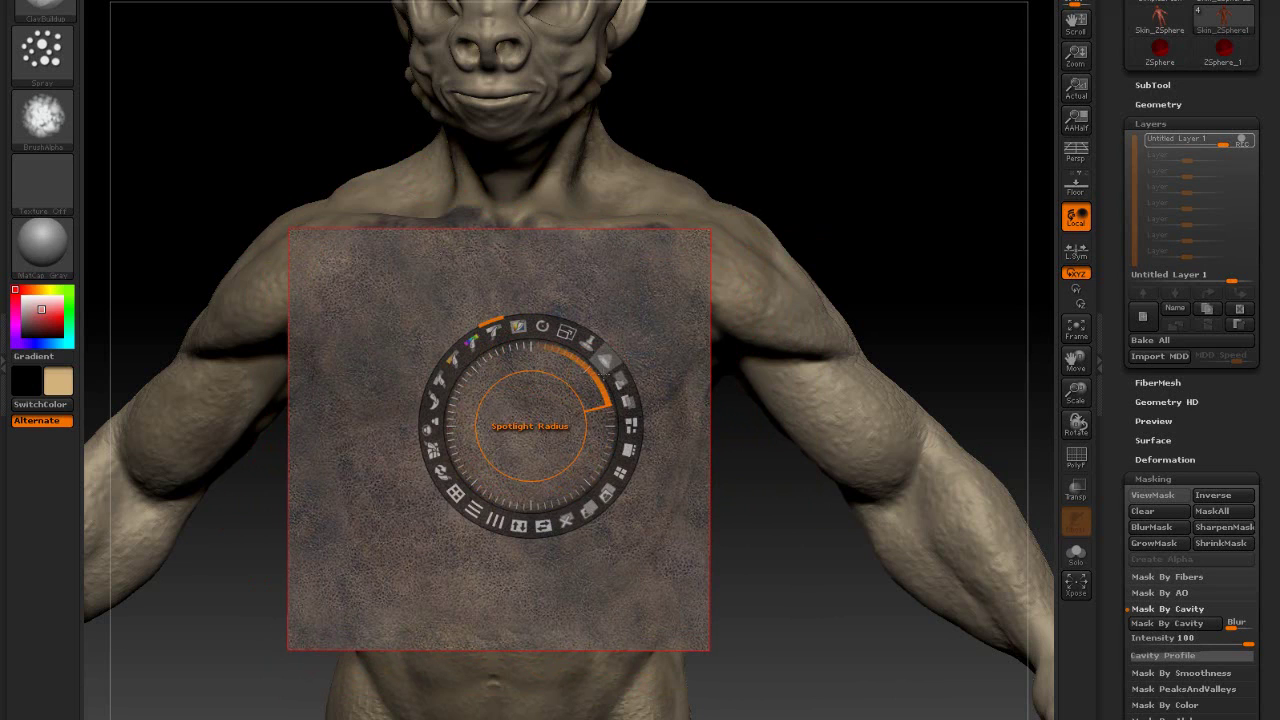
pyautogui.press('z')
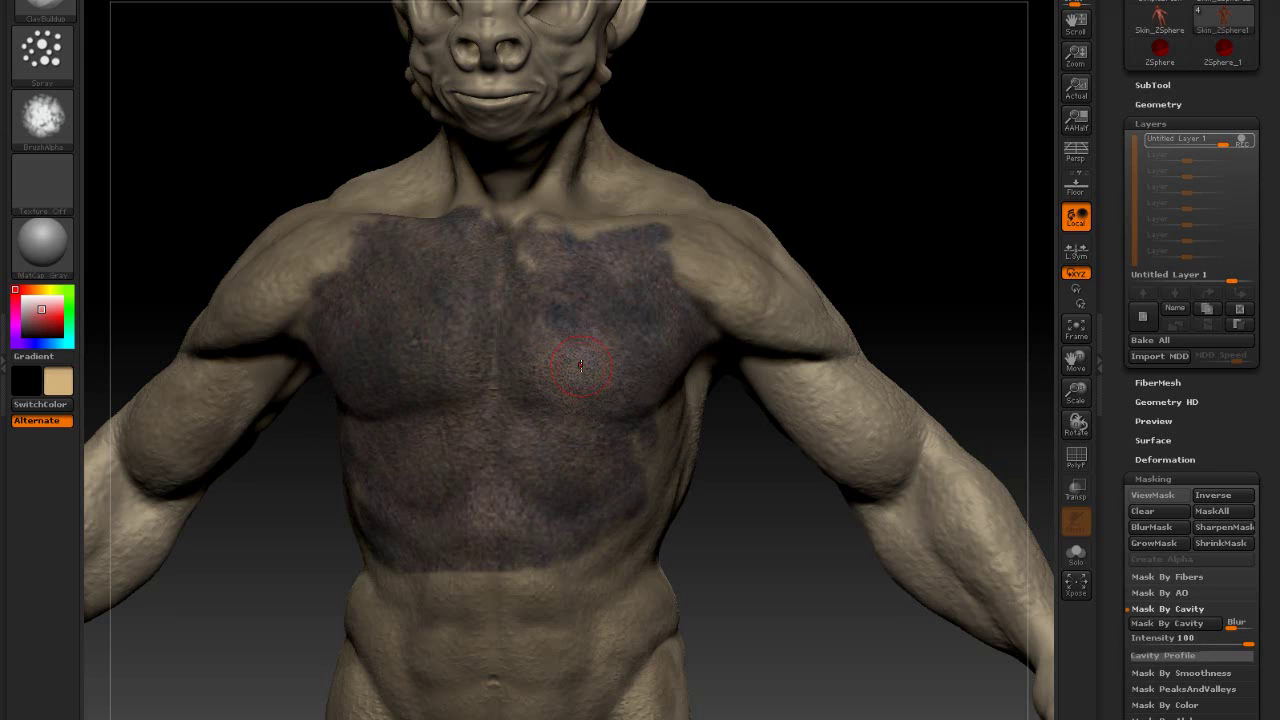
# Step: Shift the leath03 image's hue toward green in Spotlight and resume painting the chest with it
pyautogui.hotkey('shift', 'z')
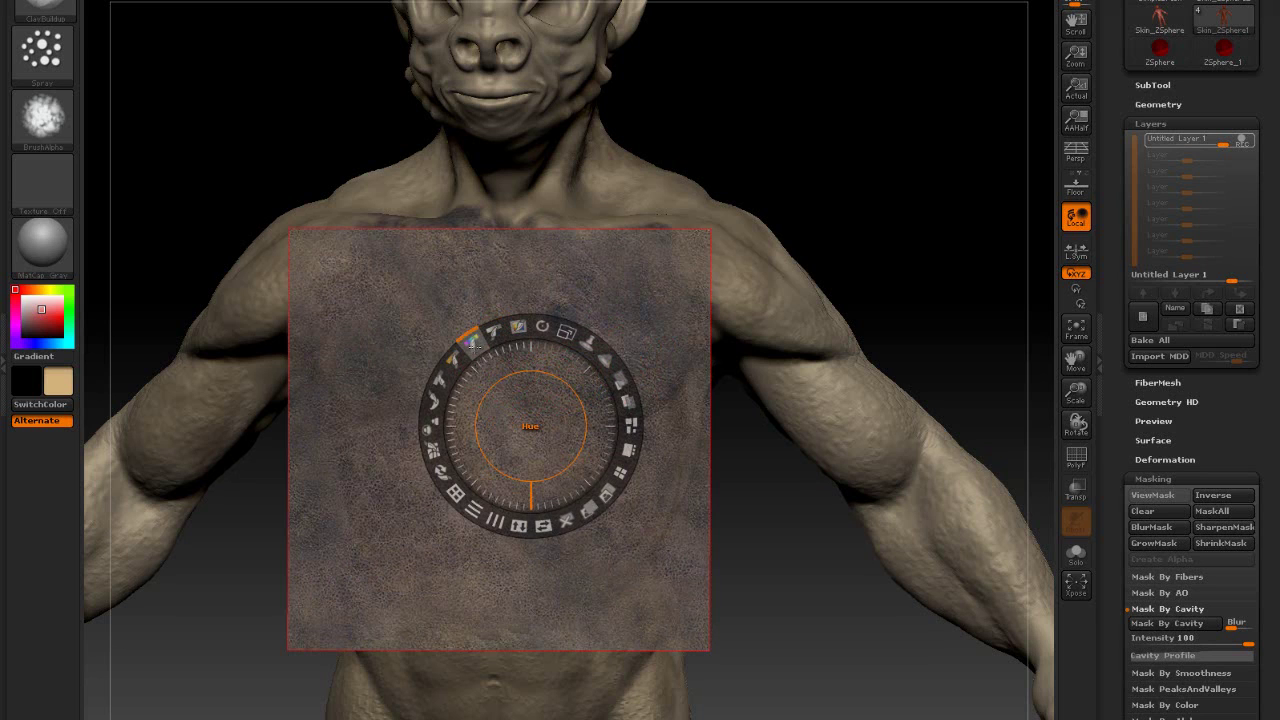
pyautogui.moveTo(483, 341)
pyautogui.mouseDown()
pyautogui.moveTo(463, 355)
pyautogui.moveTo(488, 343)
pyautogui.moveTo(479, 328)
pyautogui.mouseUp()
pyautogui.hotkey('shift', 'z')
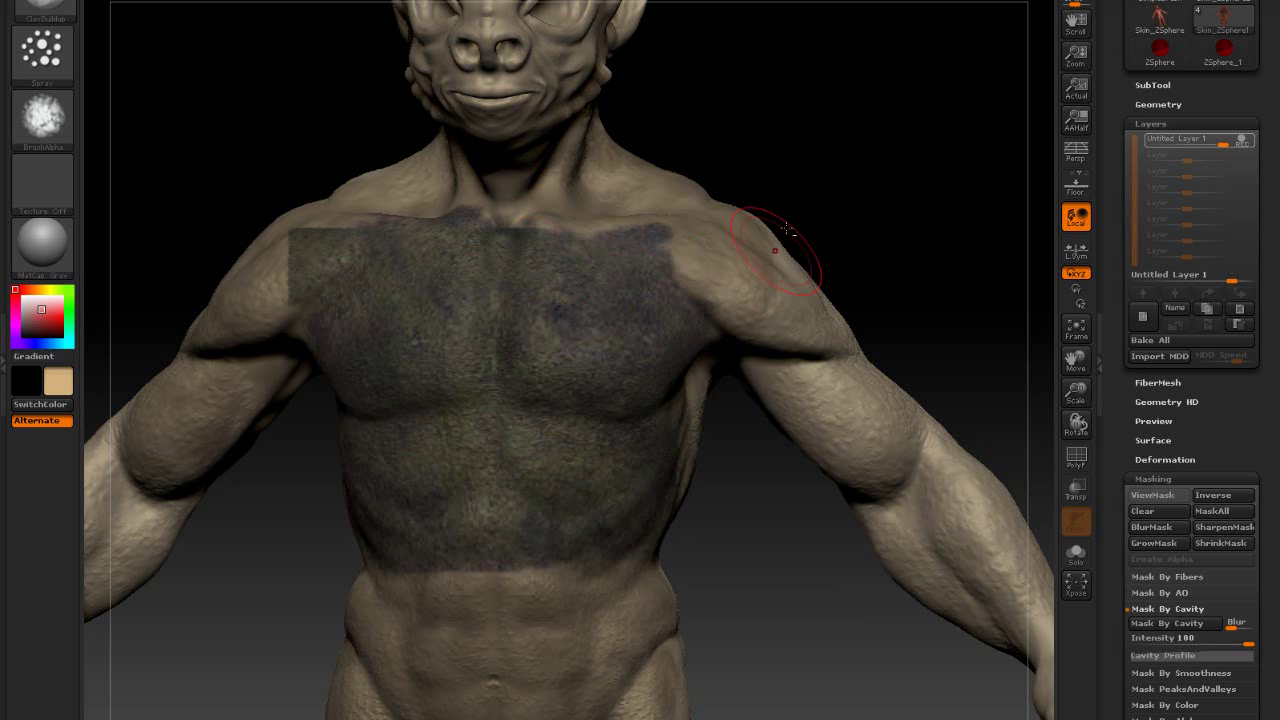
# Step: Paint the green-tinted leather texture down over the abdomen, hips and flanks
pyautogui.keyDown('alt'); pyautogui.moveTo(817, 224); pyautogui.dragTo(747, 378); pyautogui.keyUp('alt')
pyautogui.keyDown('alt'); pyautogui.moveTo(725, 297); pyautogui.dragTo(802, 110); pyautogui.keyUp('alt')
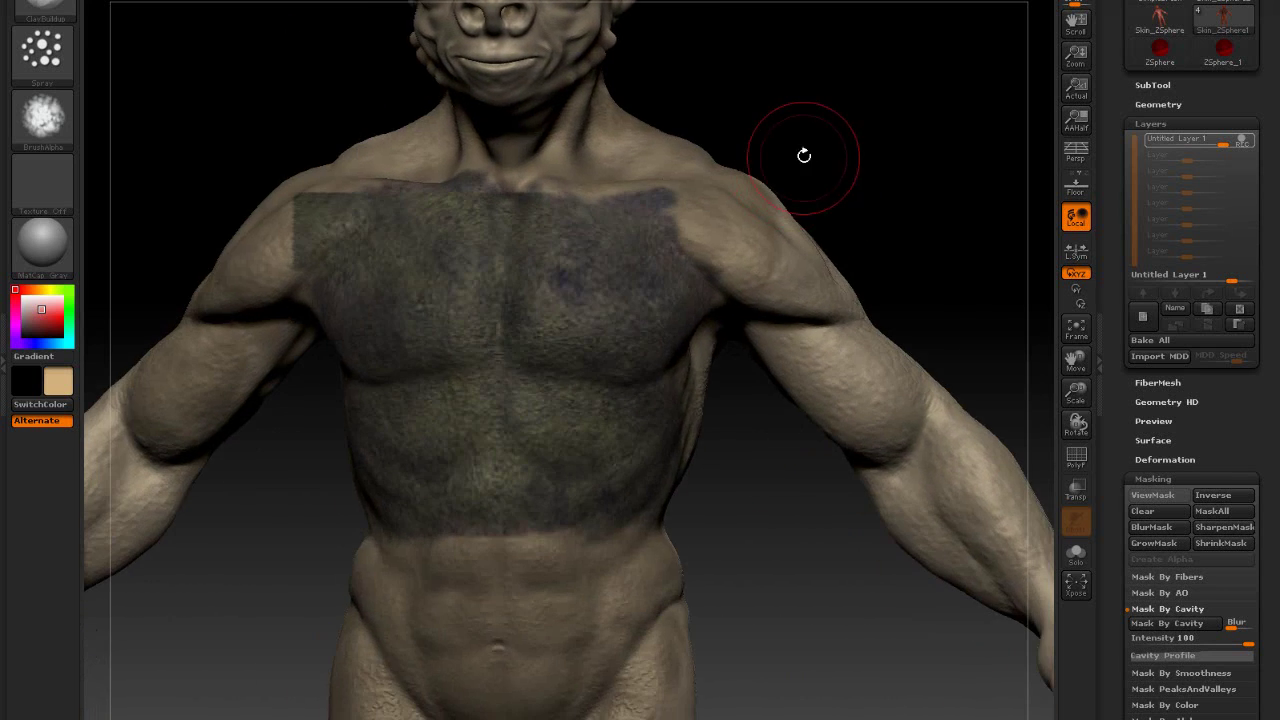
pyautogui.keyDown('alt'); pyautogui.moveTo(763, 461); pyautogui.dragTo(766, 357); pyautogui.keyUp('alt')
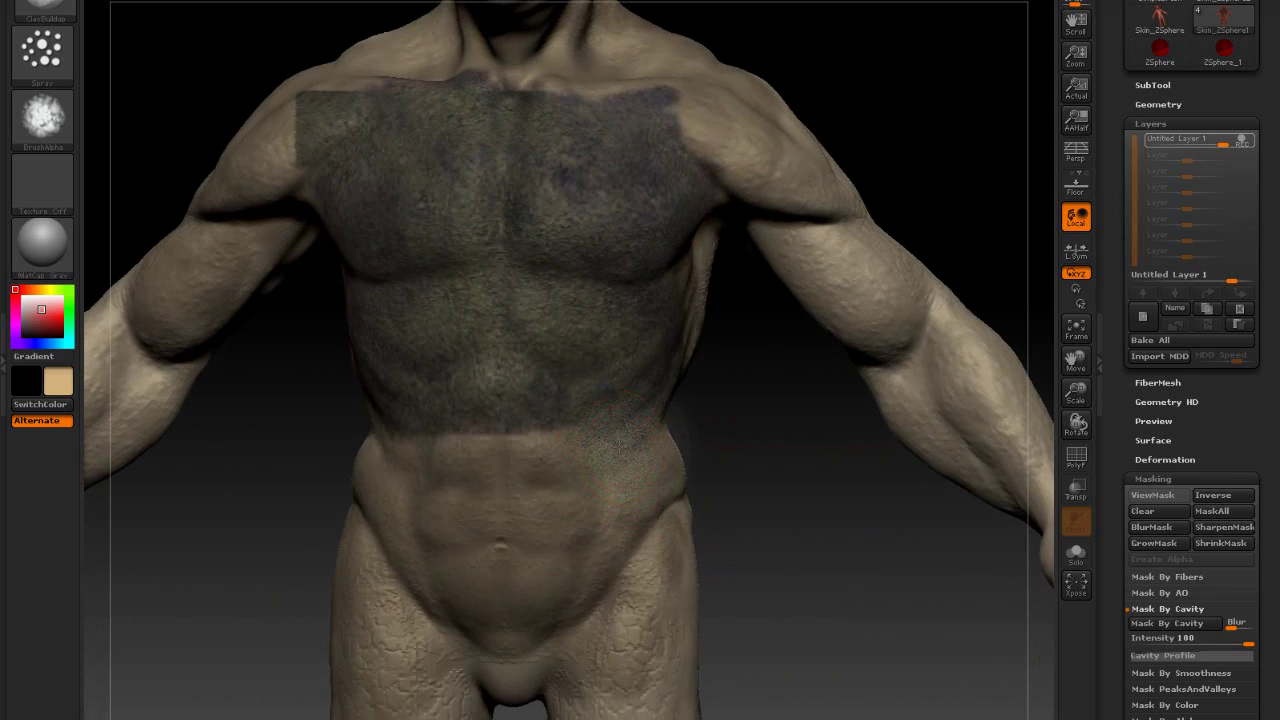
pyautogui.moveTo(618, 444)
pyautogui.mouseDown()
pyautogui.moveTo(530, 420)
pyautogui.moveTo(410, 450)
pyautogui.moveTo(500, 600)
pyautogui.moveTo(623, 500)
pyautogui.mouseUp()
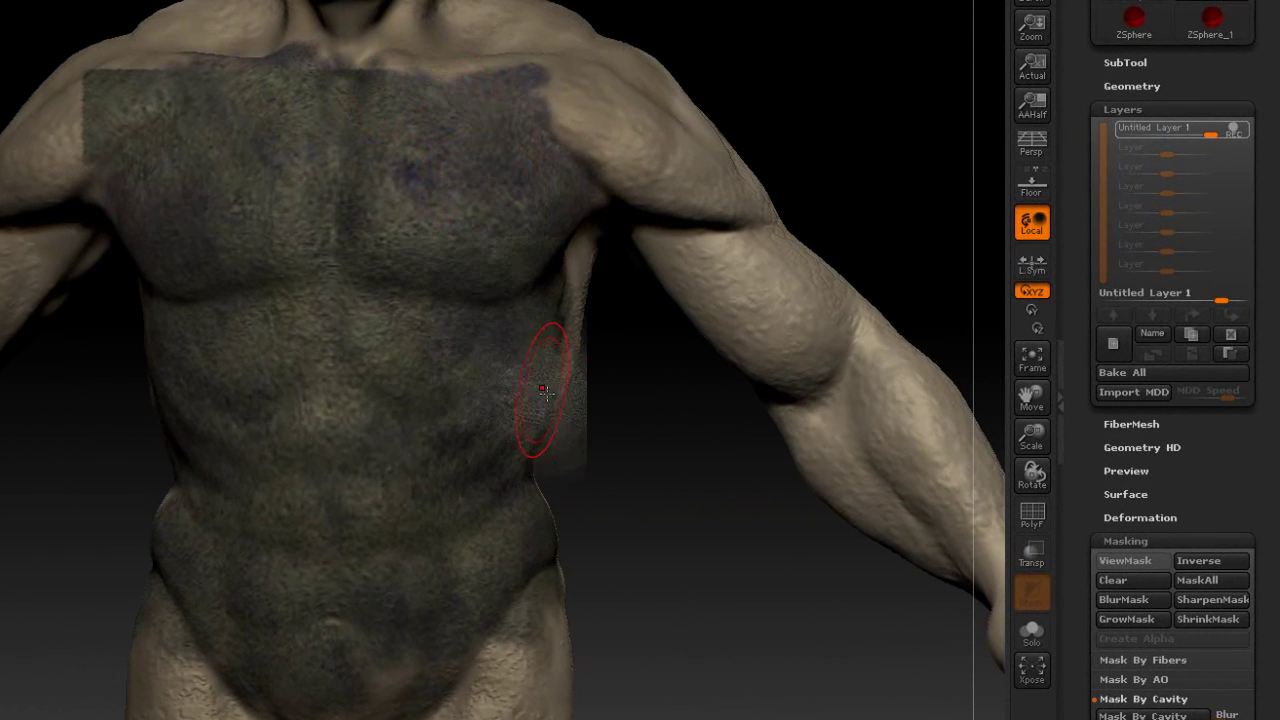
# Step: Scale the leath03 image down and park it off to the side of the figure
pyautogui.hotkey('shift', 'z')
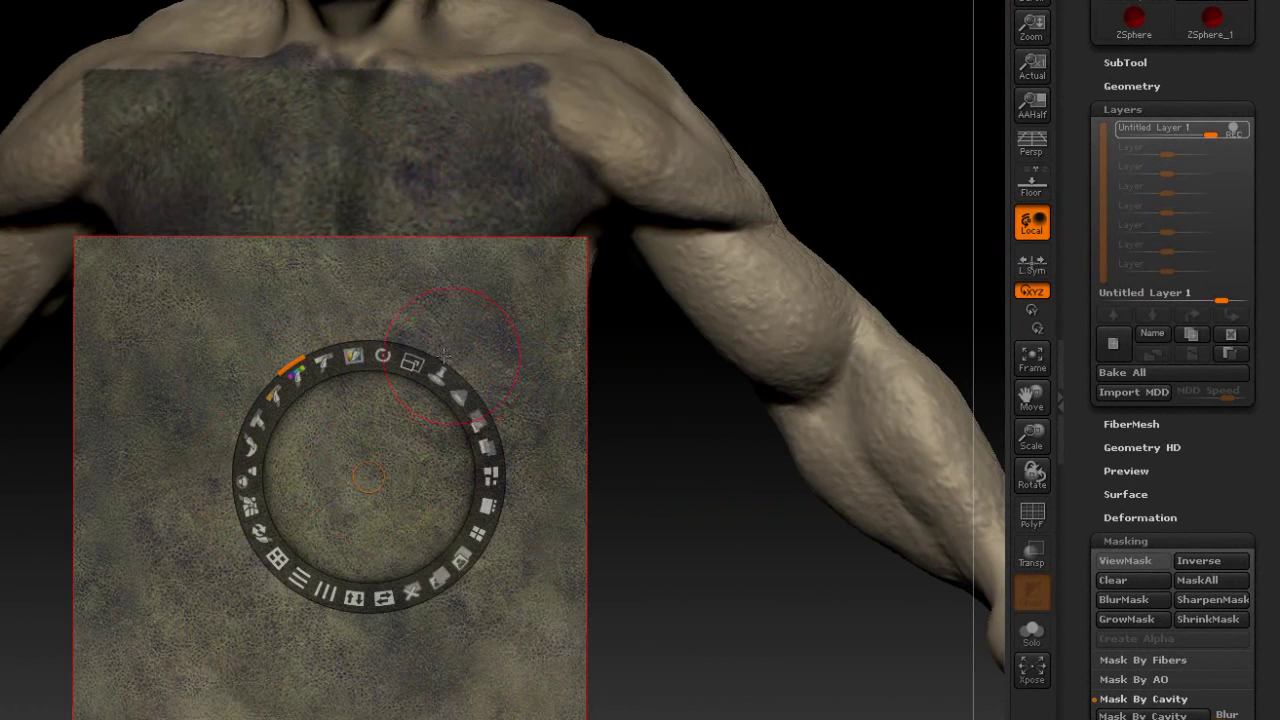
pyautogui.moveTo(425, 352); pyautogui.dragTo(560, 462)
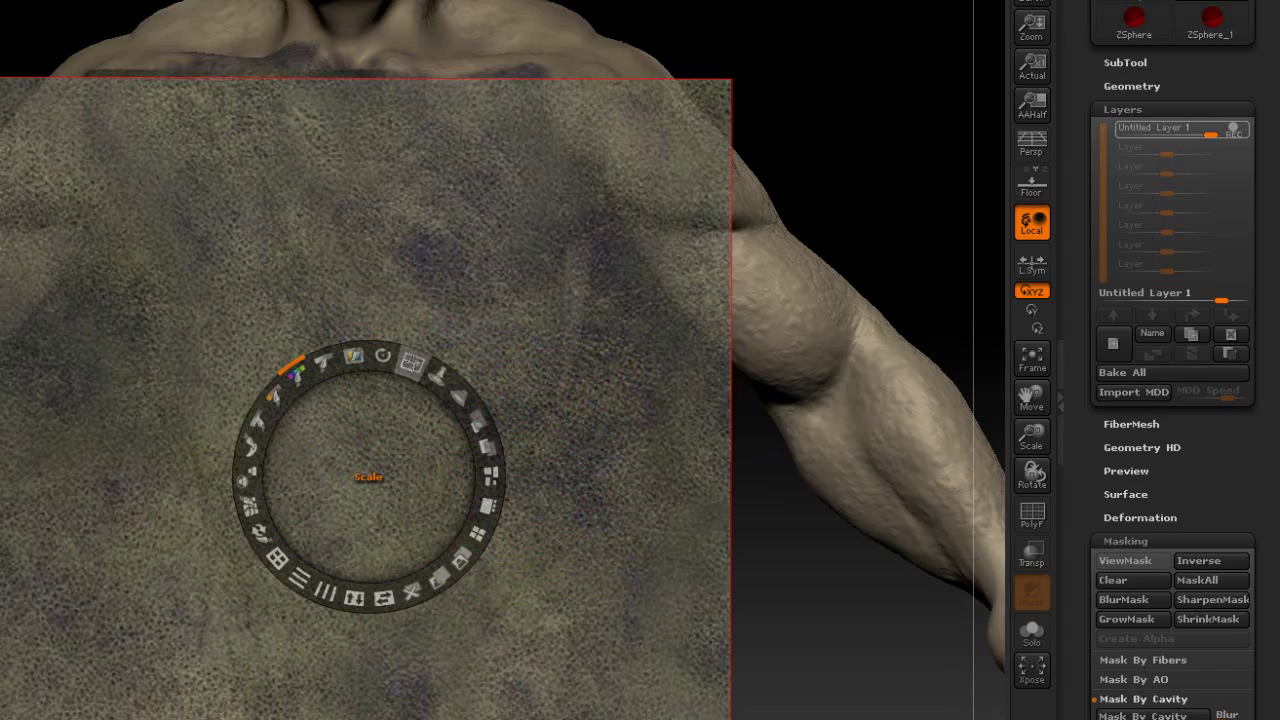
pyautogui.moveTo(410, 362); pyautogui.dragTo(303, 378)
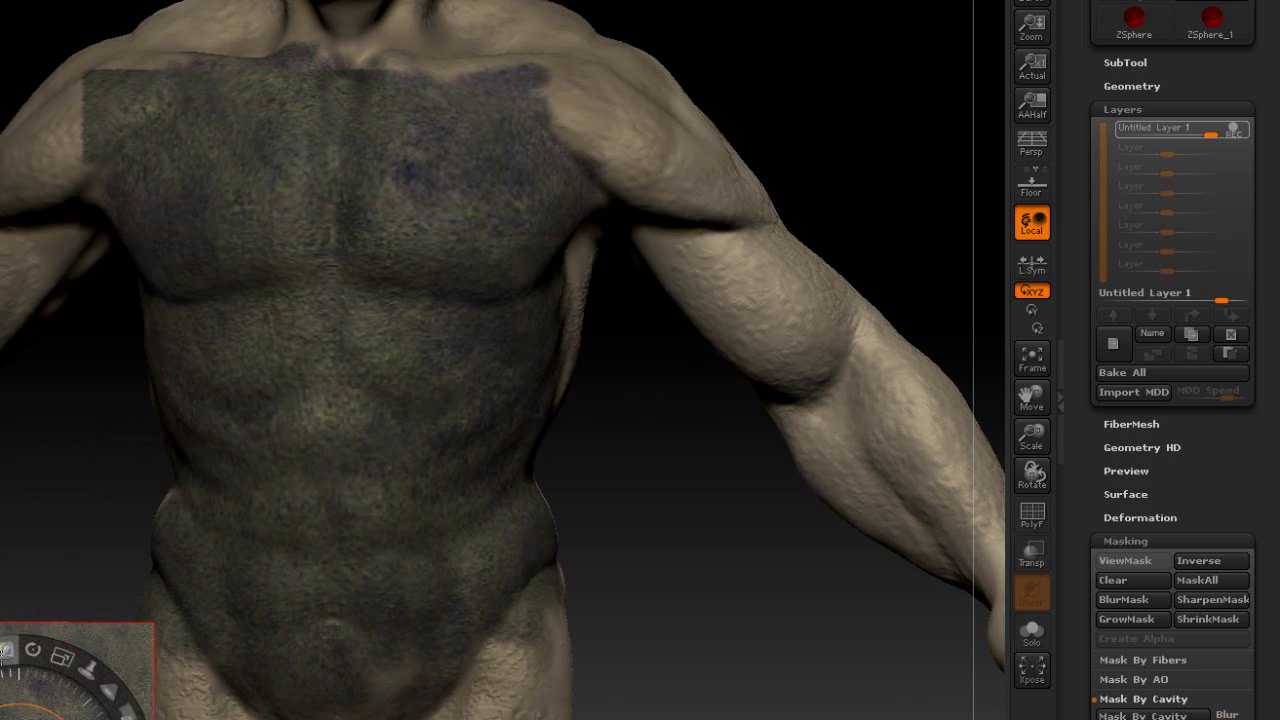
pyautogui.moveTo(62, 657); pyautogui.dragTo(18, 692)
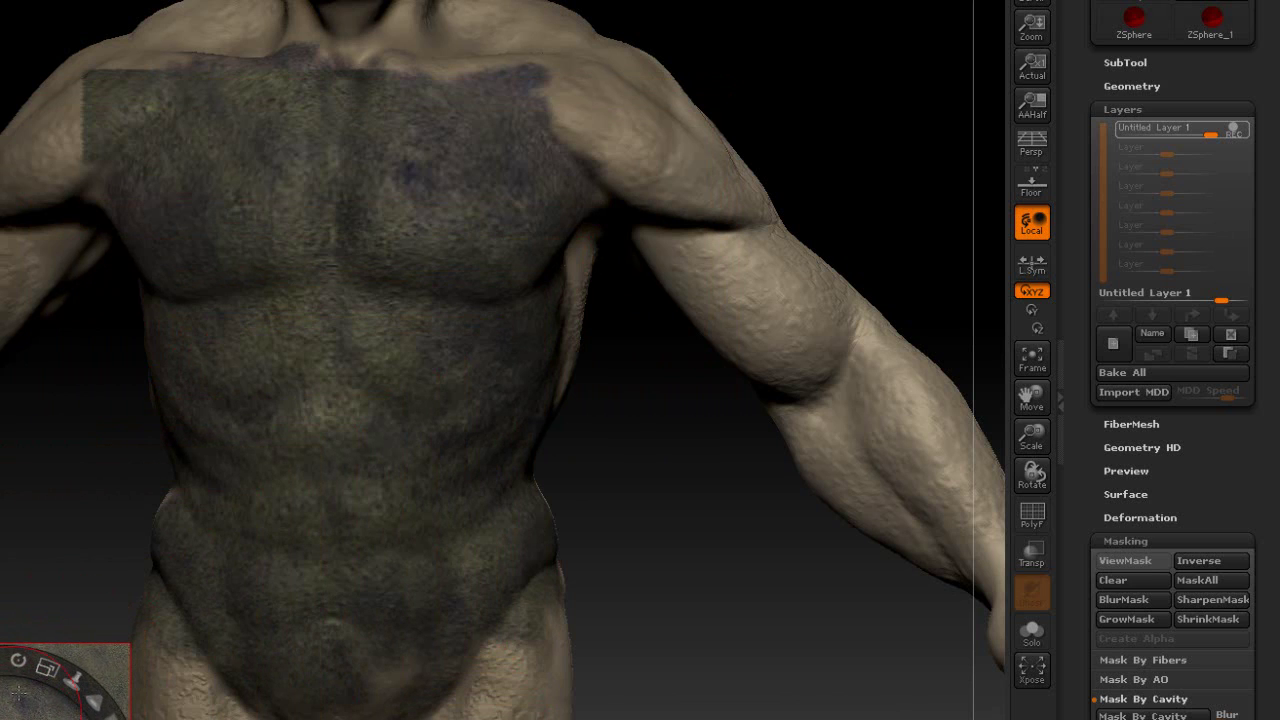
# Step: Select the leath07 texture and add it to Spotlight
pyautogui.moveTo(1088, 64); pyautogui.dragTo(1085, 466)
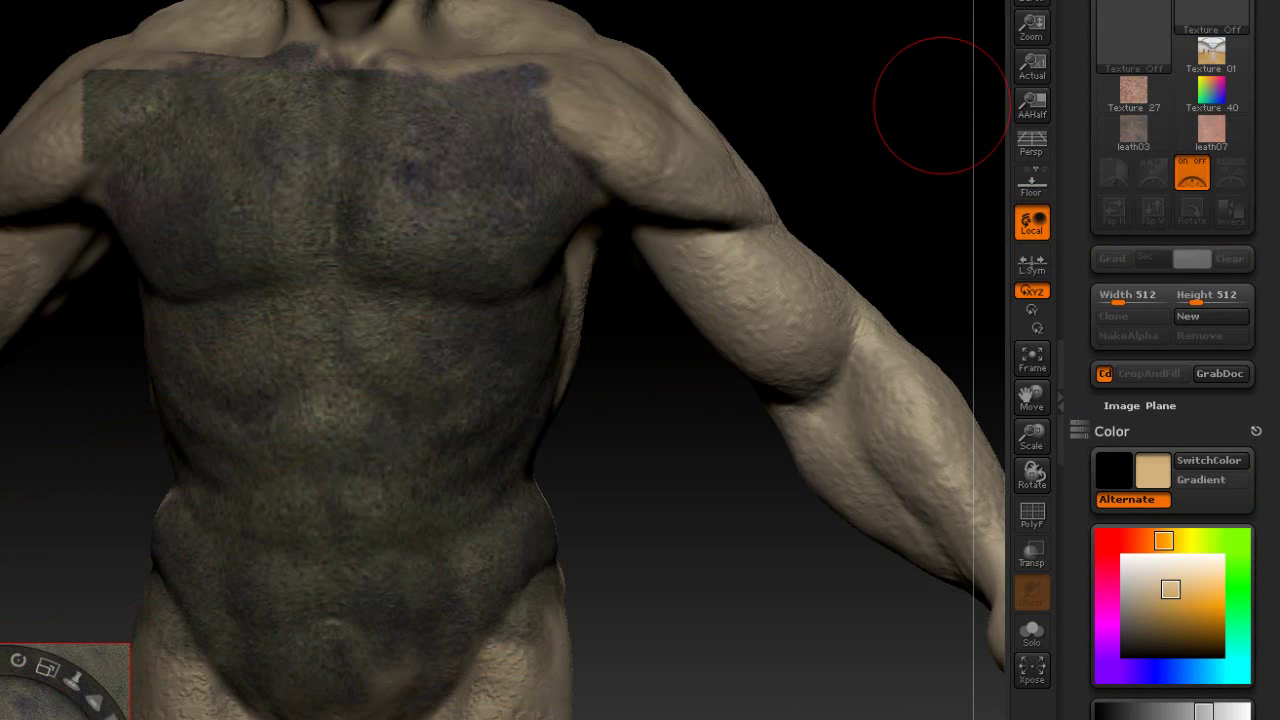
pyautogui.moveTo(1212, 142)
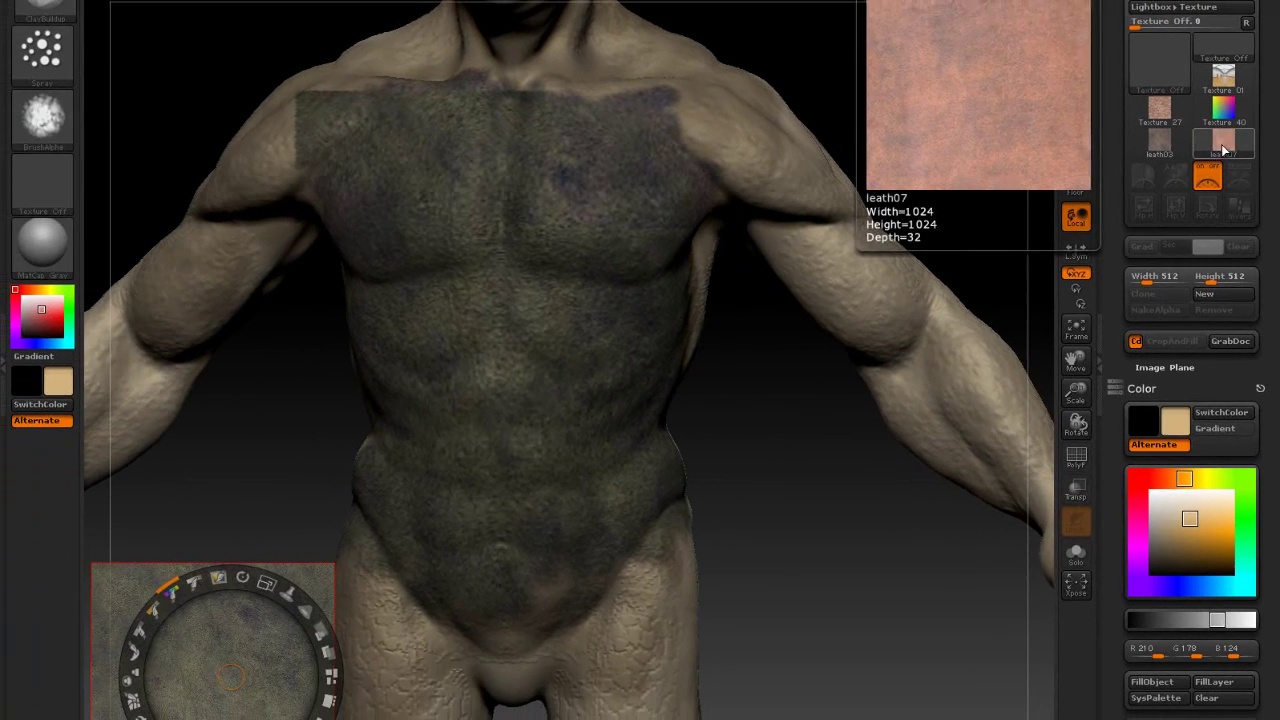
pyautogui.click(1223, 150)
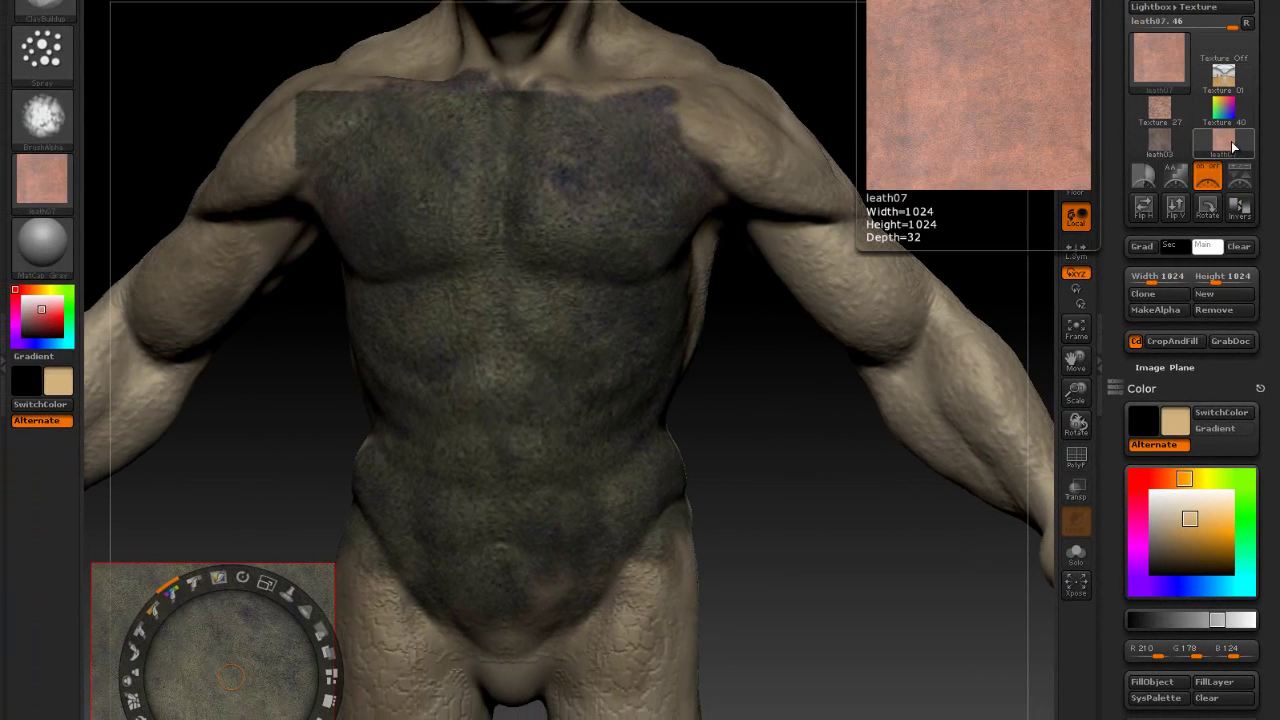
pyautogui.click(1238, 178)
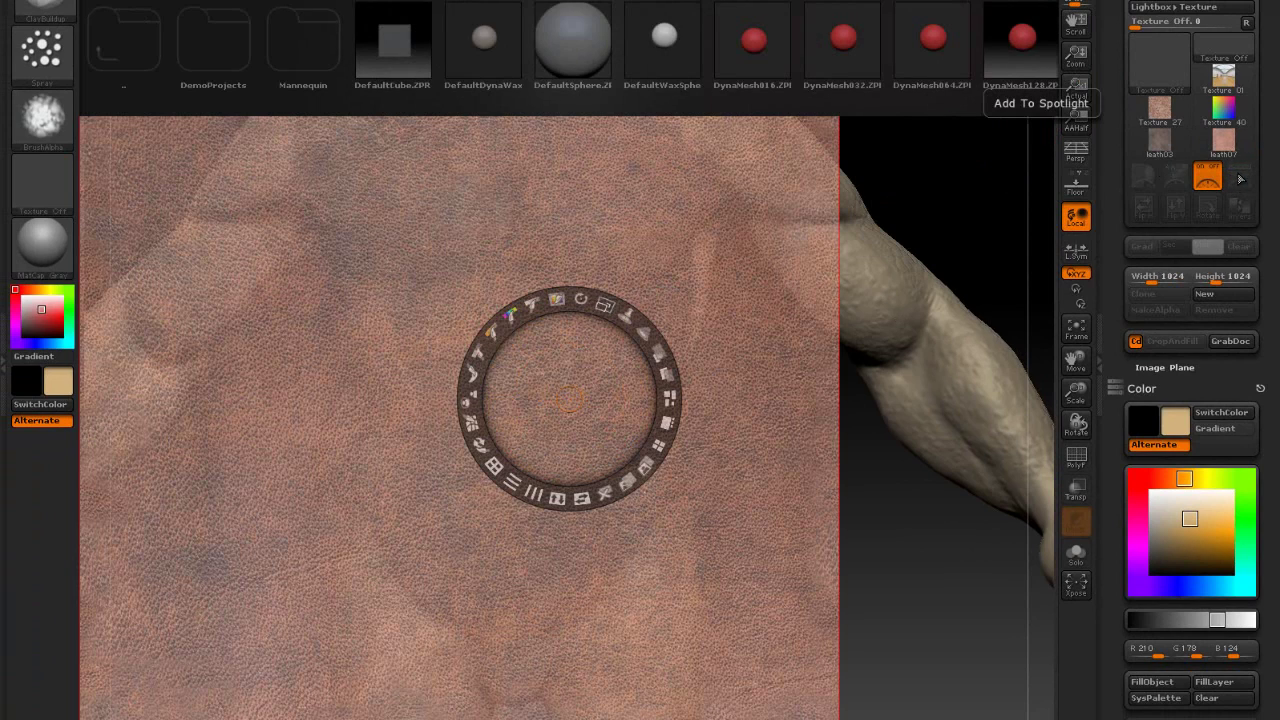
# Step: Scale the leath07 image down, move it over the torso, adjust the Spotlight radius and leave Spotlight editing
pyautogui.moveTo(604, 304); pyautogui.dragTo(520, 278)
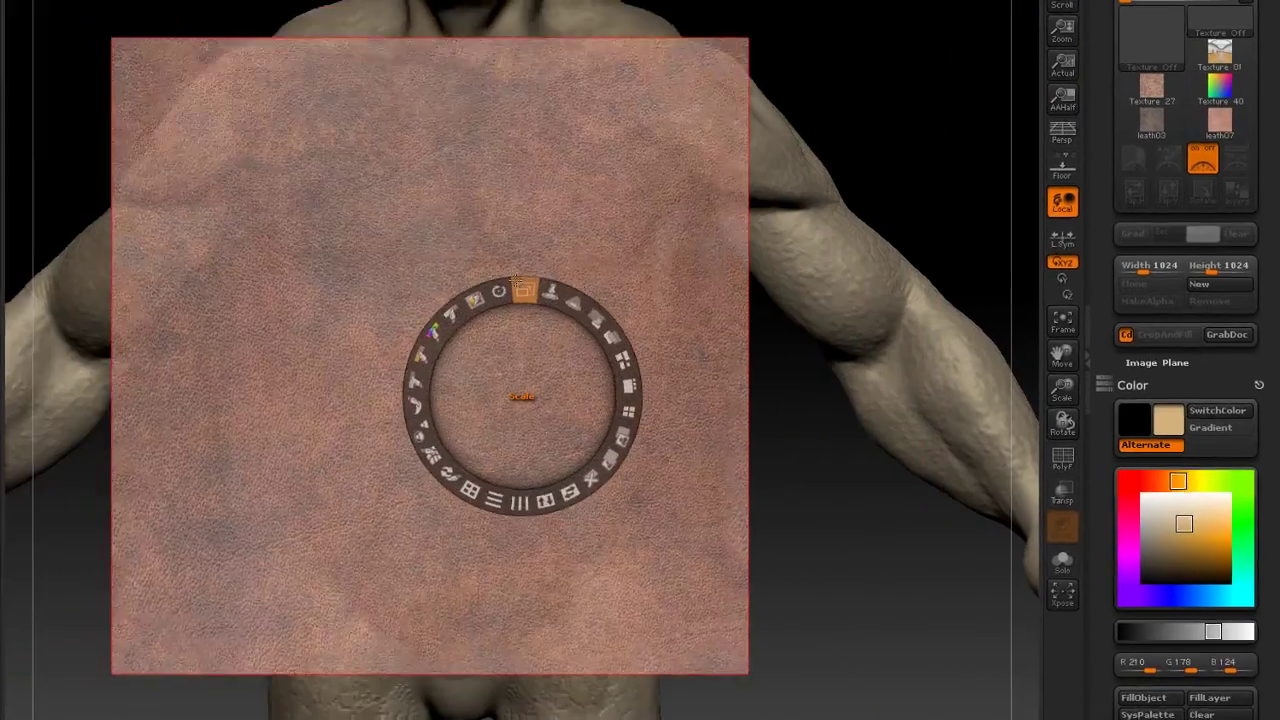
pyautogui.moveTo(378, 246); pyautogui.dragTo(428, 242)
pyautogui.moveTo(434, 391); pyautogui.dragTo(410, 261)
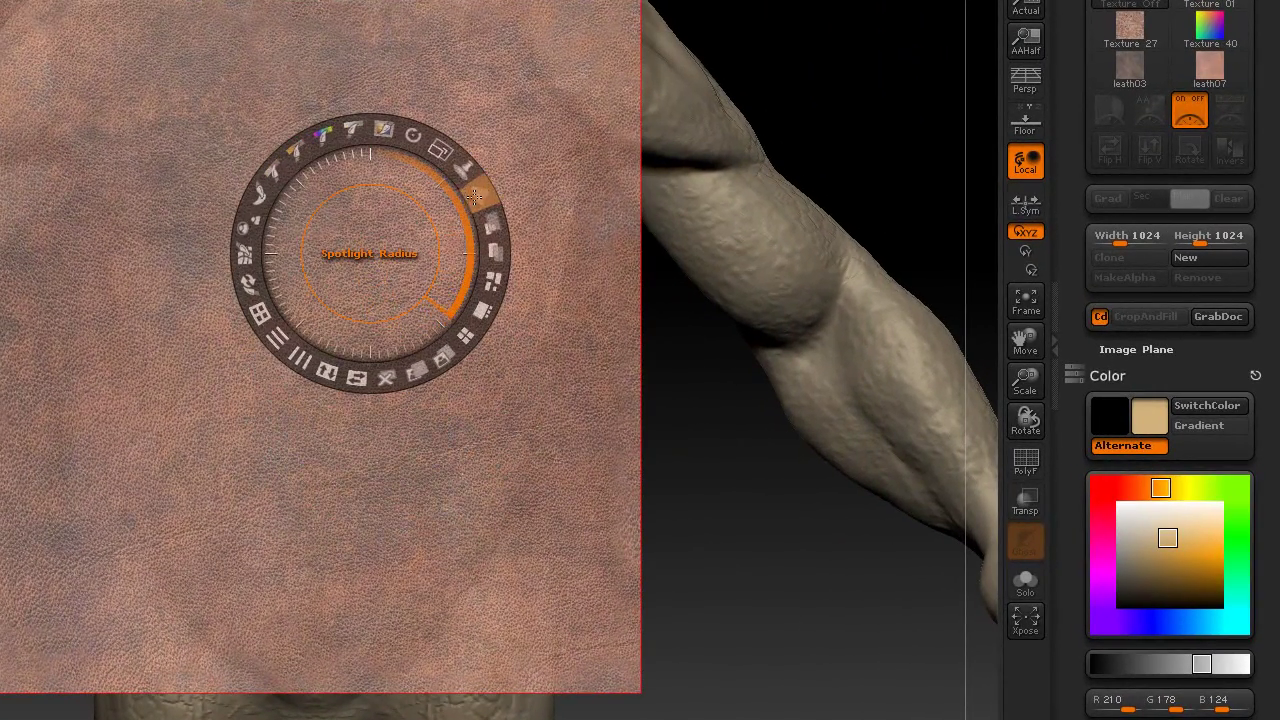
pyautogui.press('z')
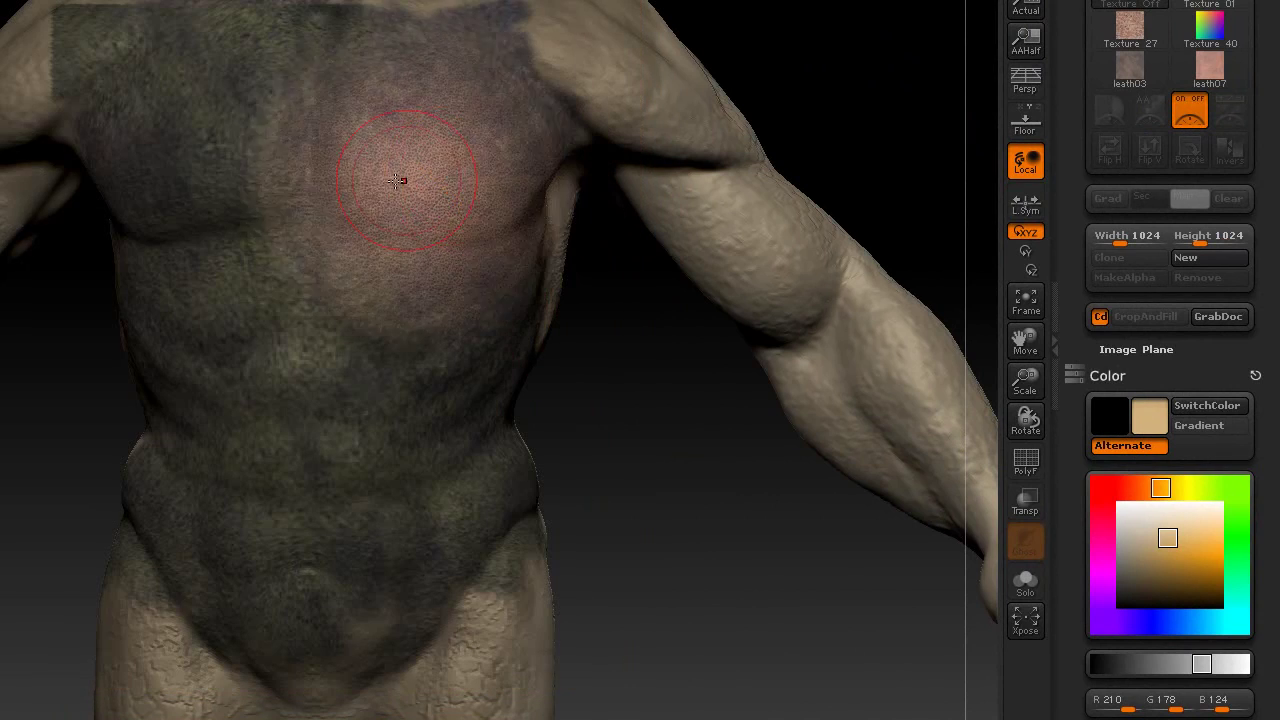
# Step: Paint the reddish leath07 leather texture over both sides of the chest and the upper abdomen
pyautogui.moveTo(397, 98); pyautogui.dragTo(373, 116)
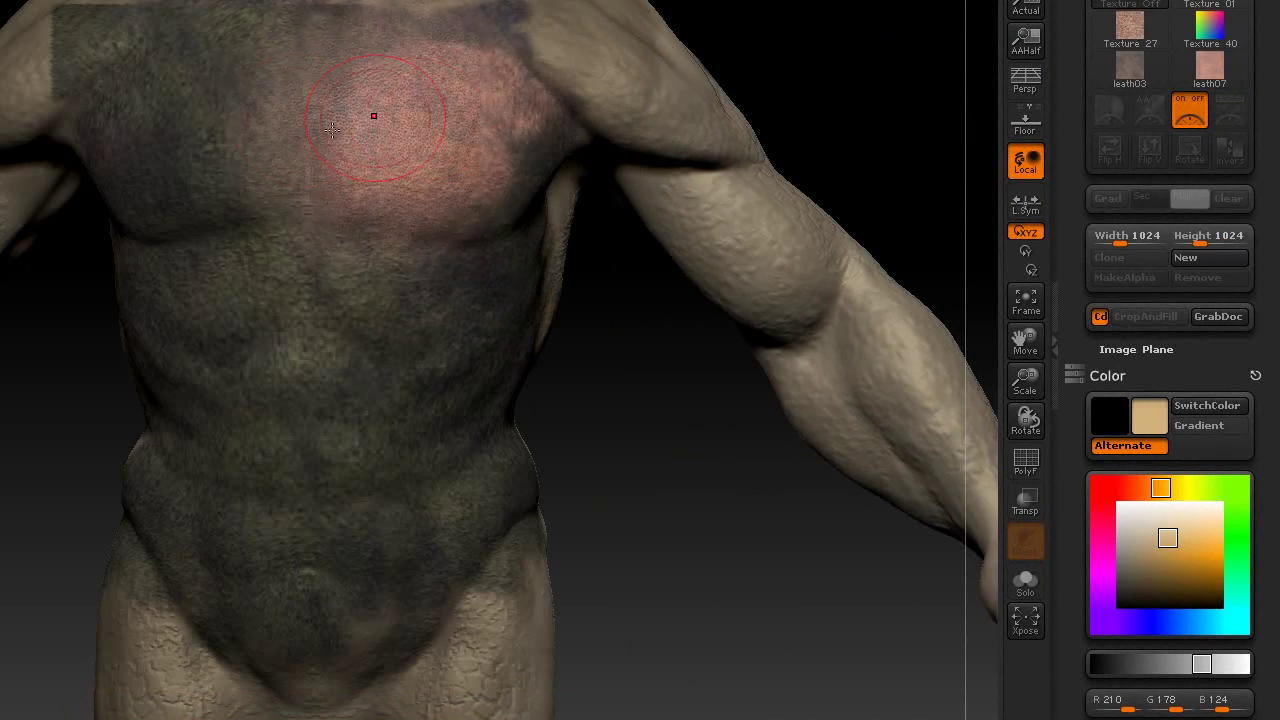
pyautogui.moveTo(220, 125)
pyautogui.mouseDown()
pyautogui.moveTo(125, 125)
pyautogui.moveTo(275, 165)
pyautogui.moveTo(252, 154)
pyautogui.mouseUp()
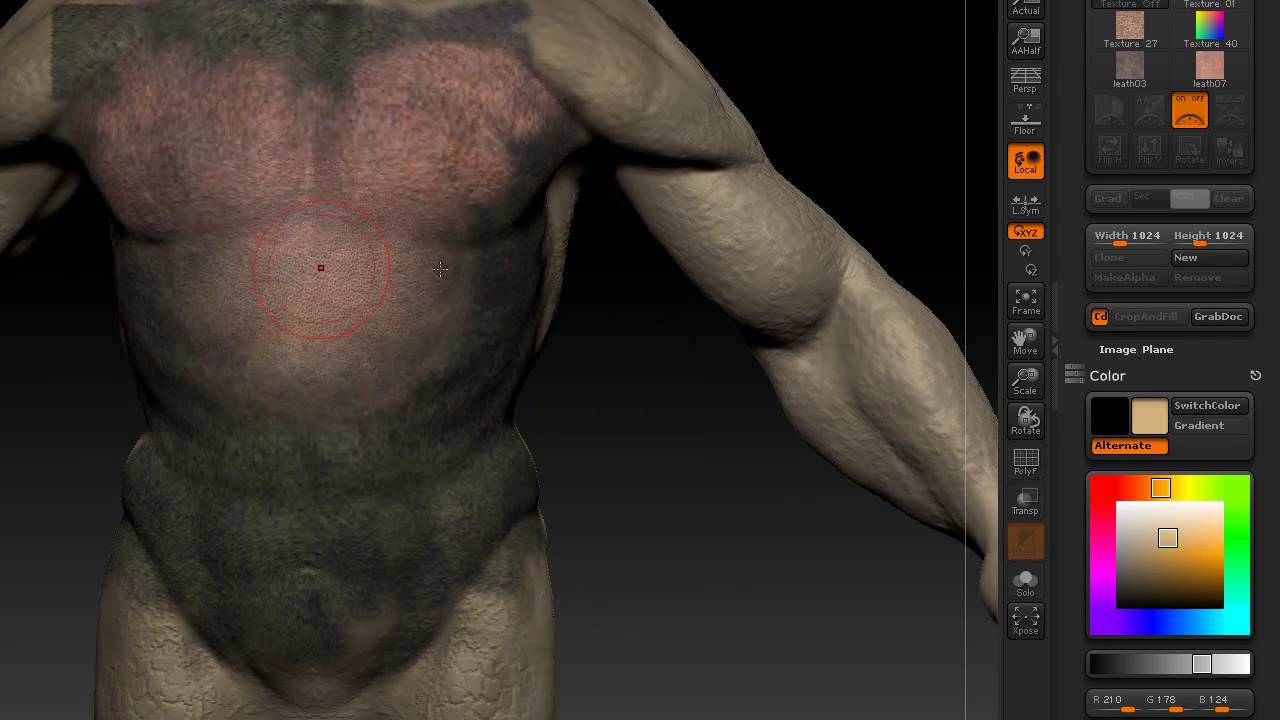
pyautogui.moveTo(716, 458); pyautogui.dragTo(706, 434)
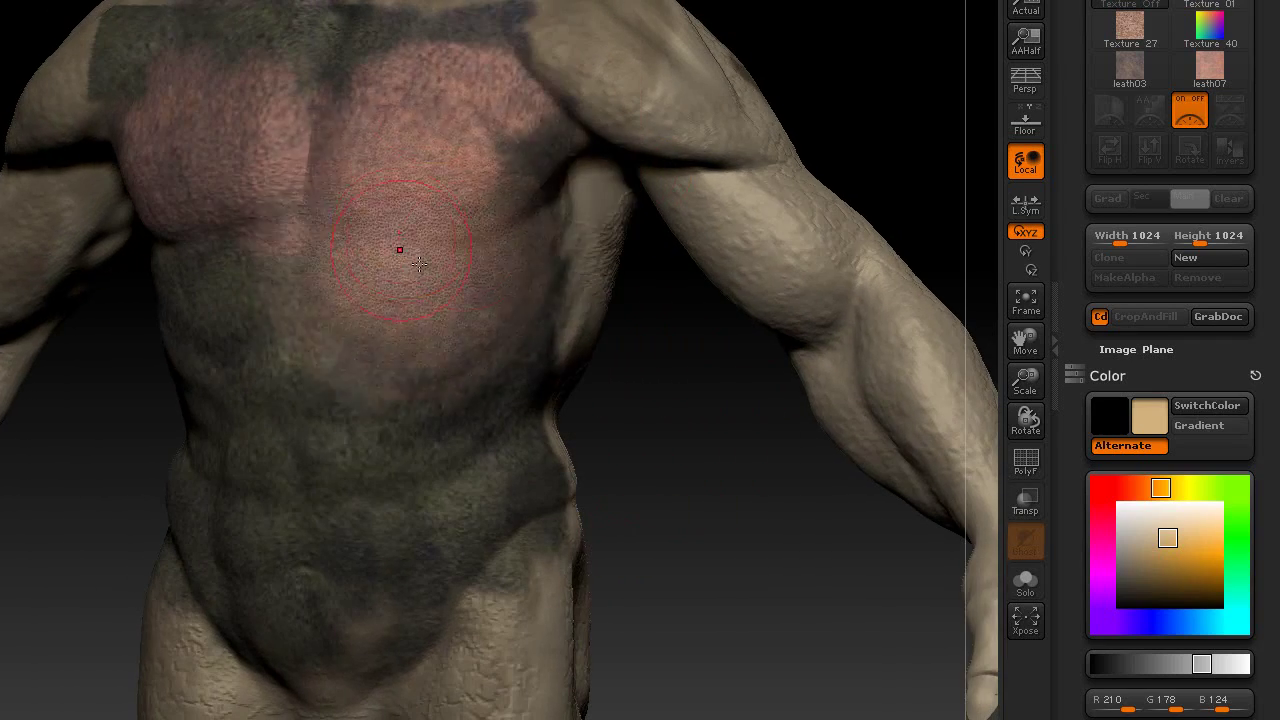
pyautogui.moveTo(390, 300)
pyautogui.mouseDown()
pyautogui.moveTo(371, 280)
pyautogui.moveTo(425, 255)
pyautogui.mouseUp()
pyautogui.moveTo(205, 245); pyautogui.dragTo(315, 265)
pyautogui.moveTo(672, 460); pyautogui.dragTo(623, 437)
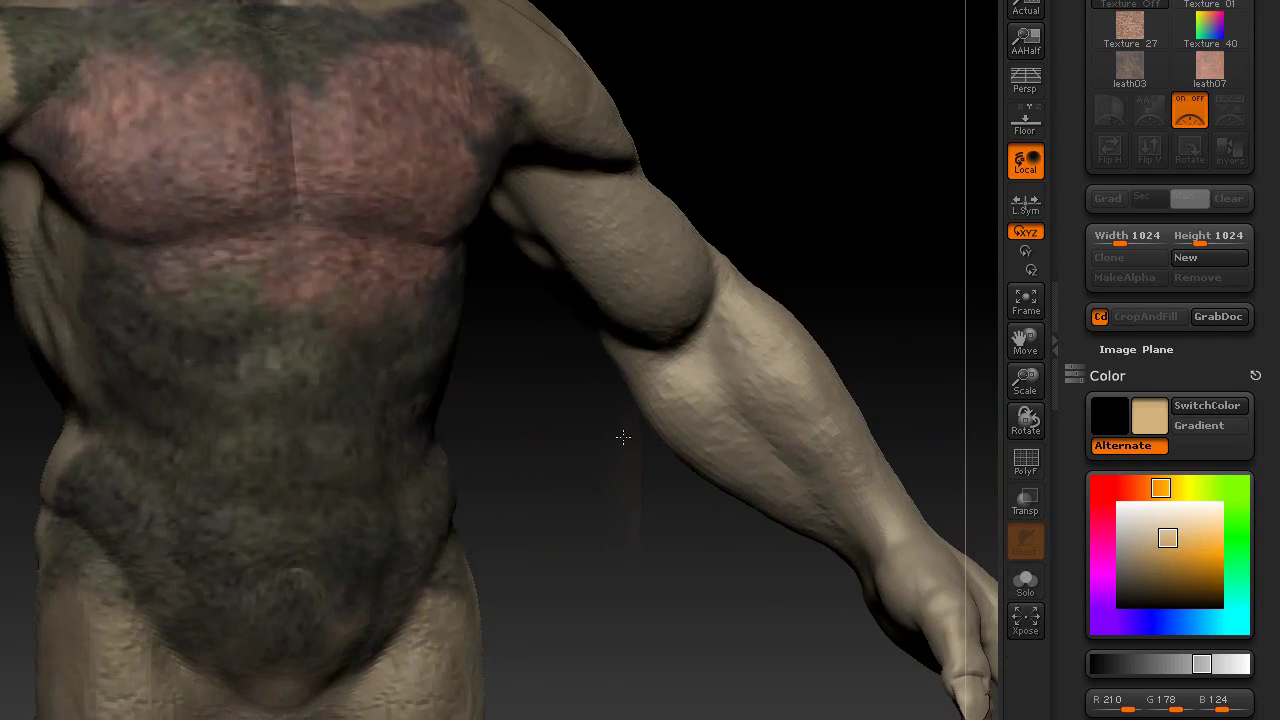
pyautogui.moveTo(155, 270); pyautogui.dragTo(222, 335)
pyautogui.moveTo(638, 538); pyautogui.dragTo(400, 392)
# Step: Scale the leath07 image down, park it beside the figure with the other image and turn Spotlight off
pyautogui.hotkey('shift', 'z')
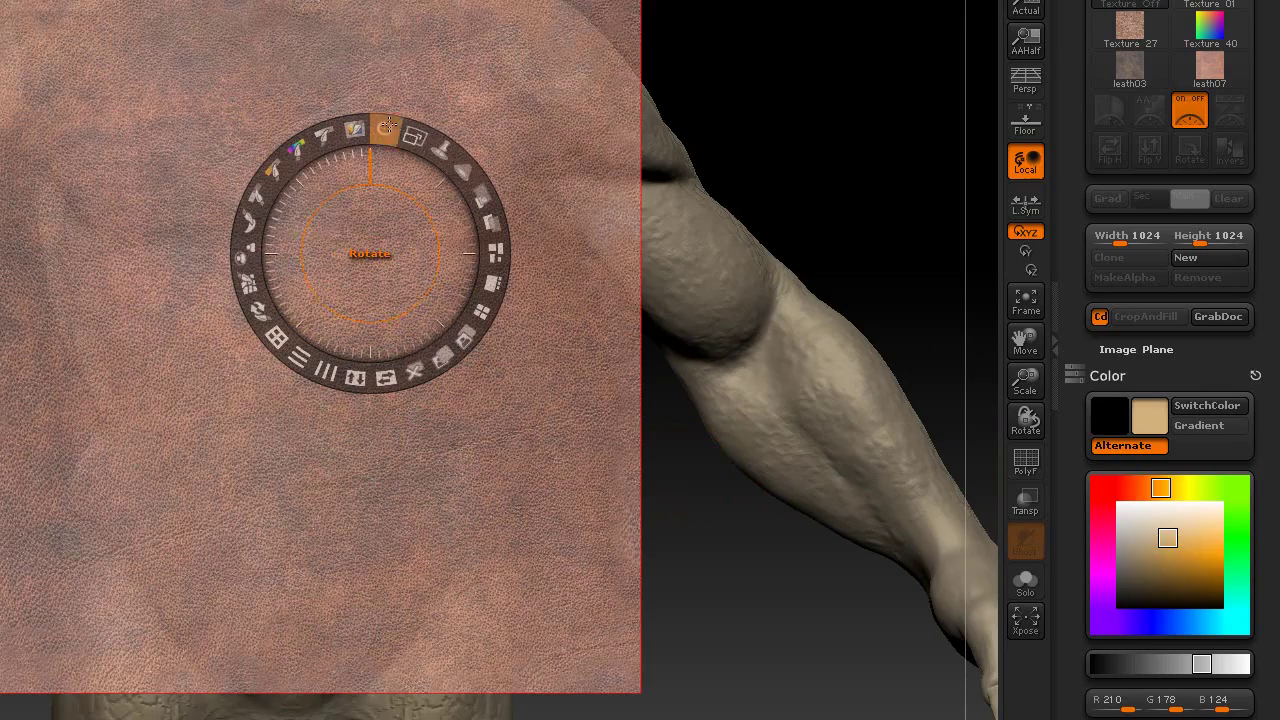
pyautogui.moveTo(389, 124); pyautogui.dragTo(352, 106)
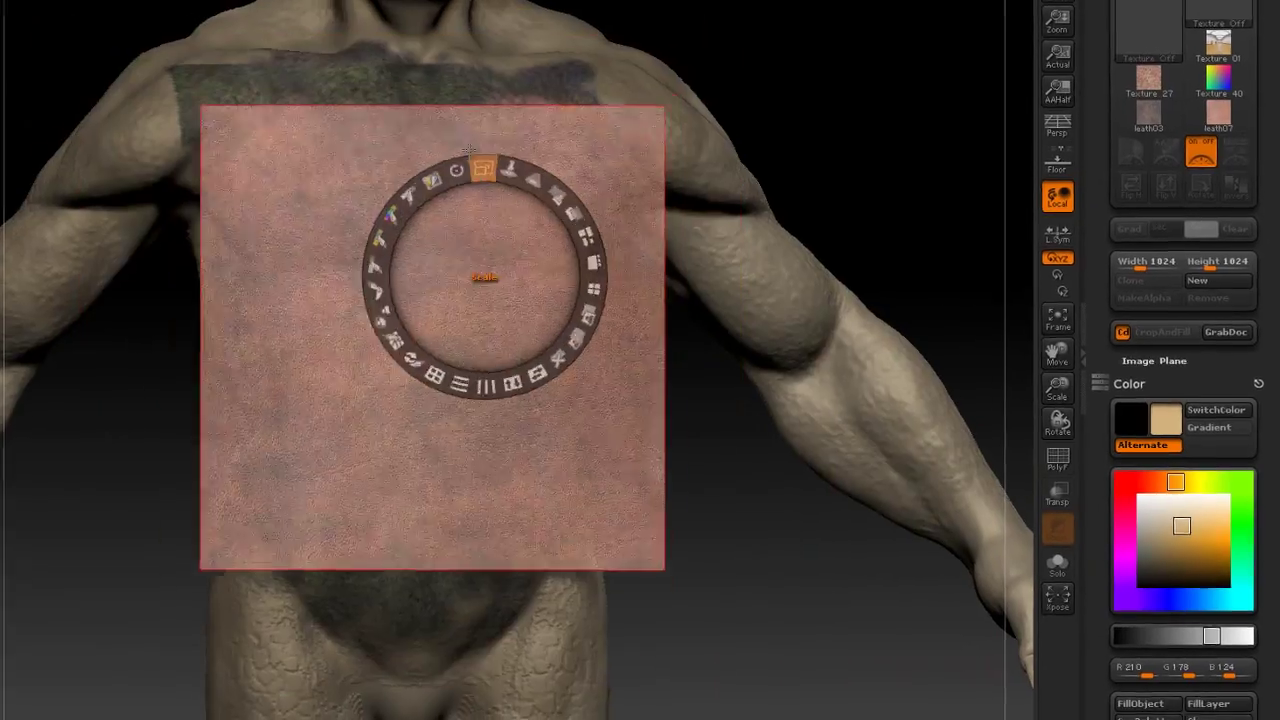
pyautogui.moveTo(469, 149); pyautogui.dragTo(399, 182)
pyautogui.moveTo(471, 280); pyautogui.dragTo(209, 719)
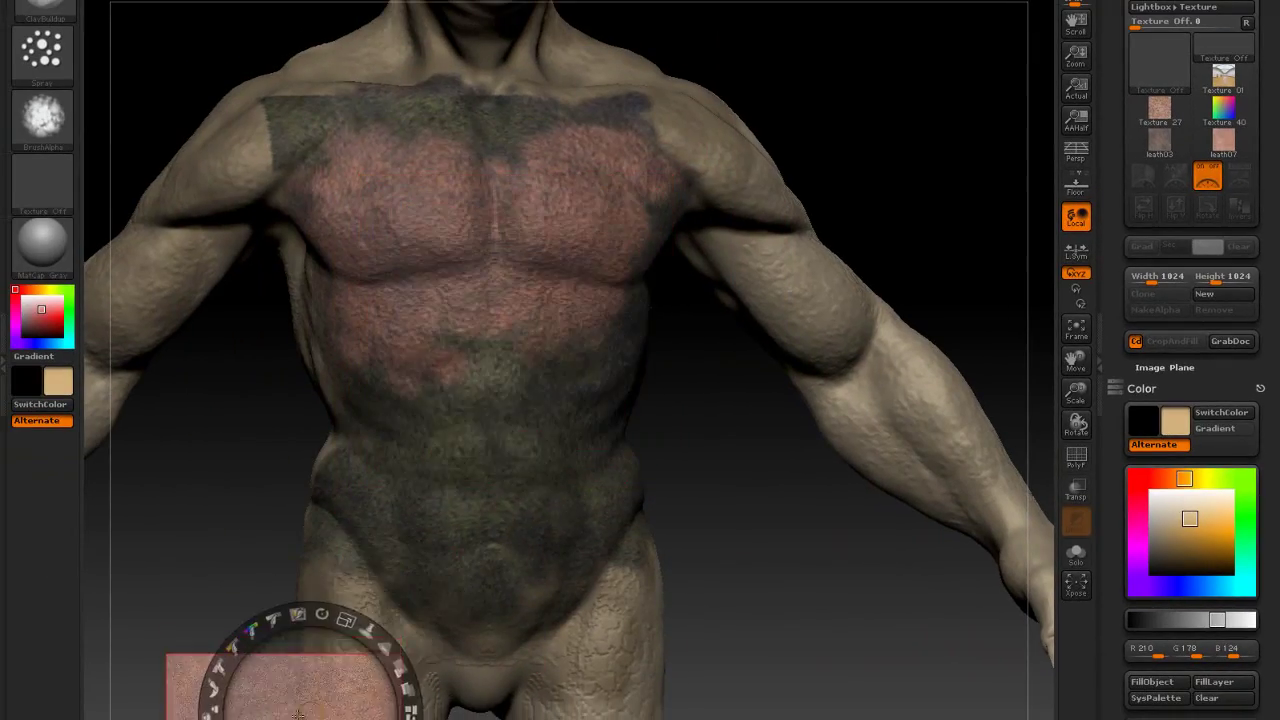
pyautogui.moveTo(298, 712); pyautogui.dragTo(302, 707)
pyautogui.moveTo(347, 614); pyautogui.dragTo(269, 618)
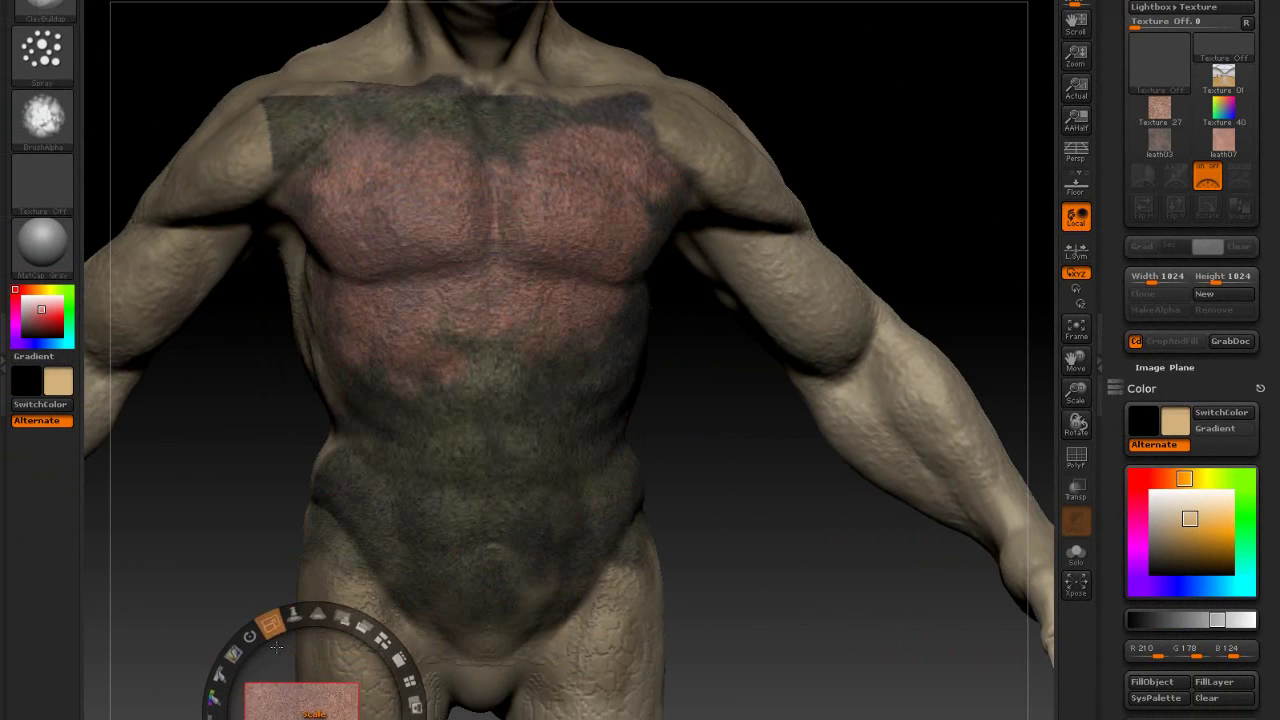
pyautogui.moveTo(319, 716); pyautogui.dragTo(236, 717)
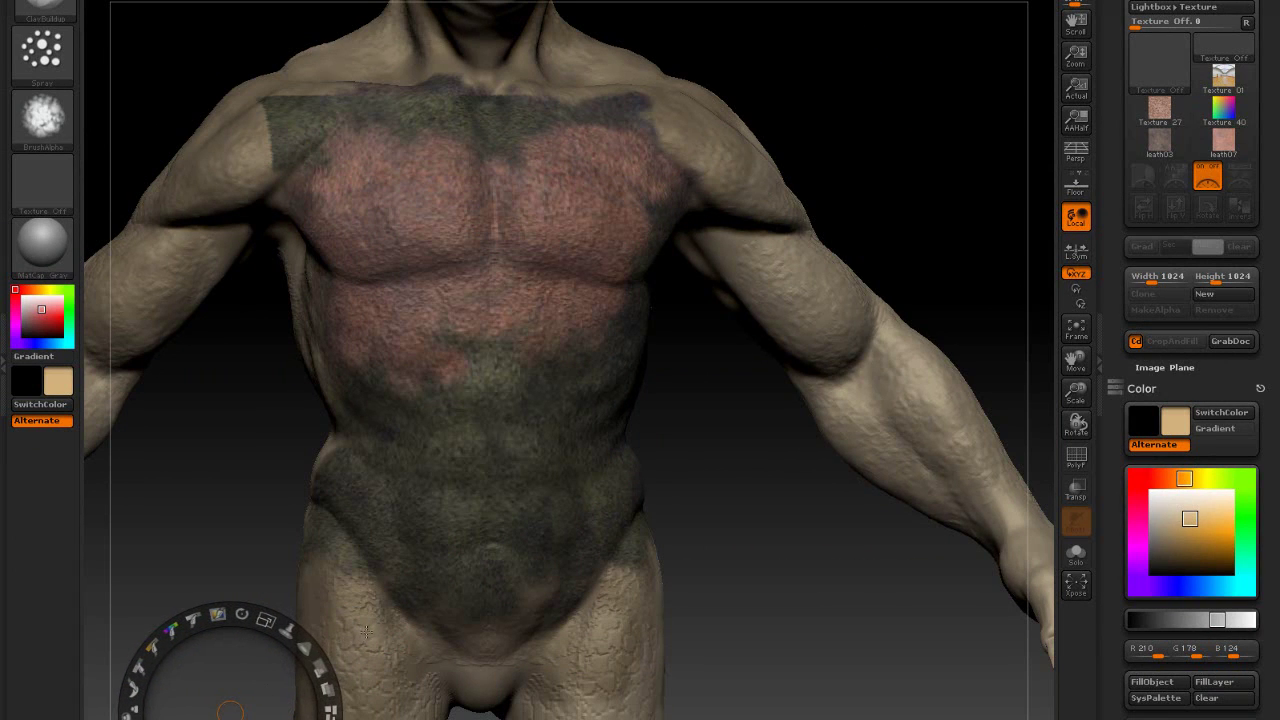
pyautogui.press('z')
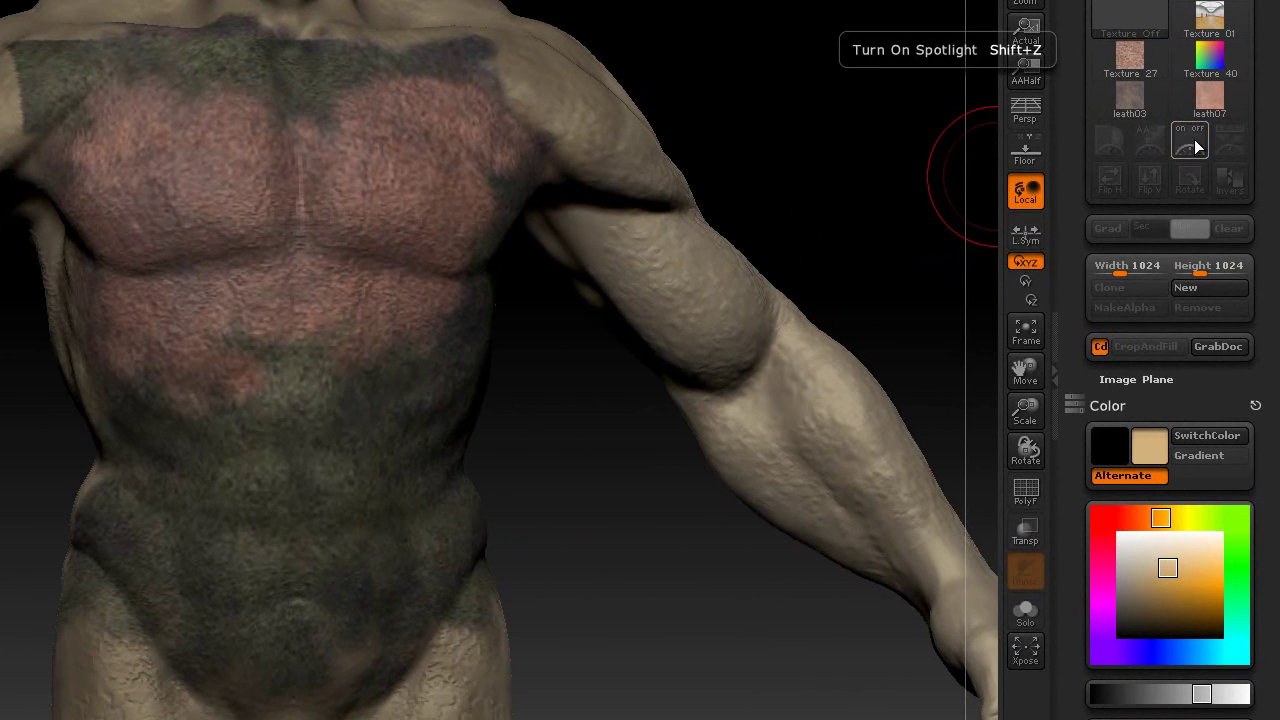
# Step: Collapse the UV Master plugin's settings
pyautogui.click(1194, 146)
pyautogui.moveTo(681, 621); pyautogui.dragTo(622, 617)
pyautogui.moveTo(880, 416); pyautogui.dragTo(830, 407)
pyautogui.moveTo(738, 384); pyautogui.dragTo(400, 711)
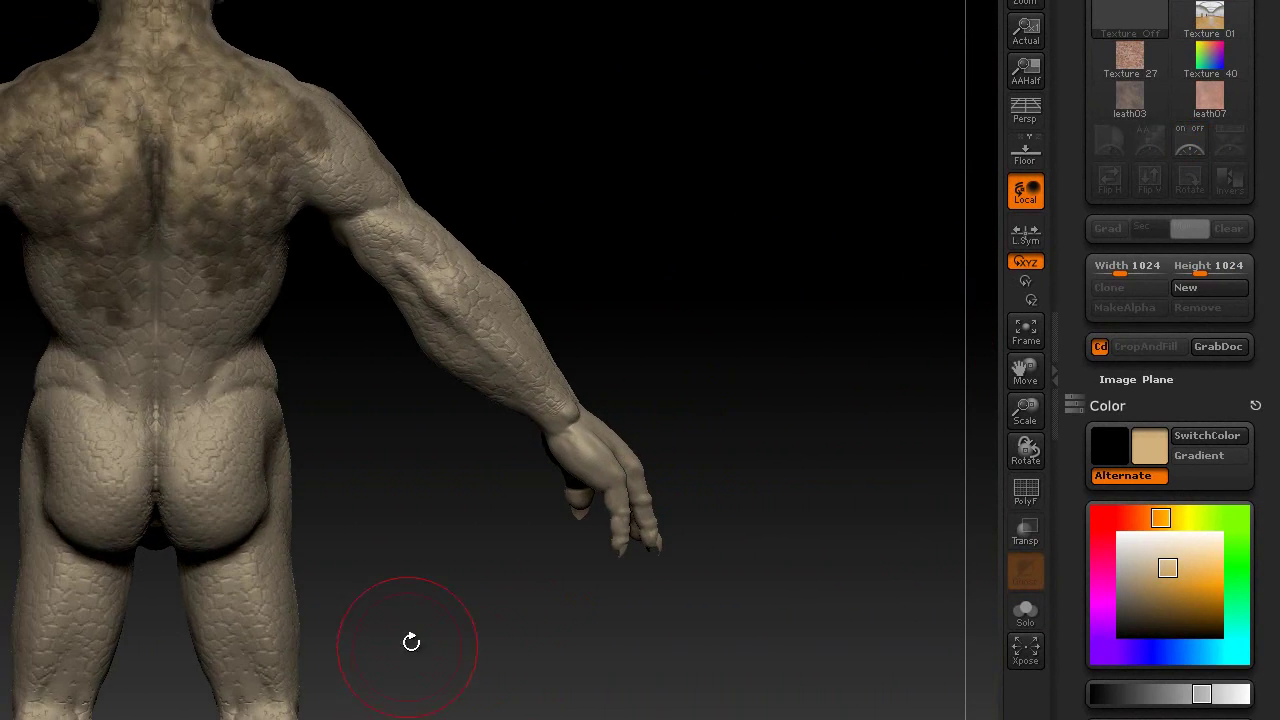
pyautogui.moveTo(1072, 475); pyautogui.dragTo(1088, 140)
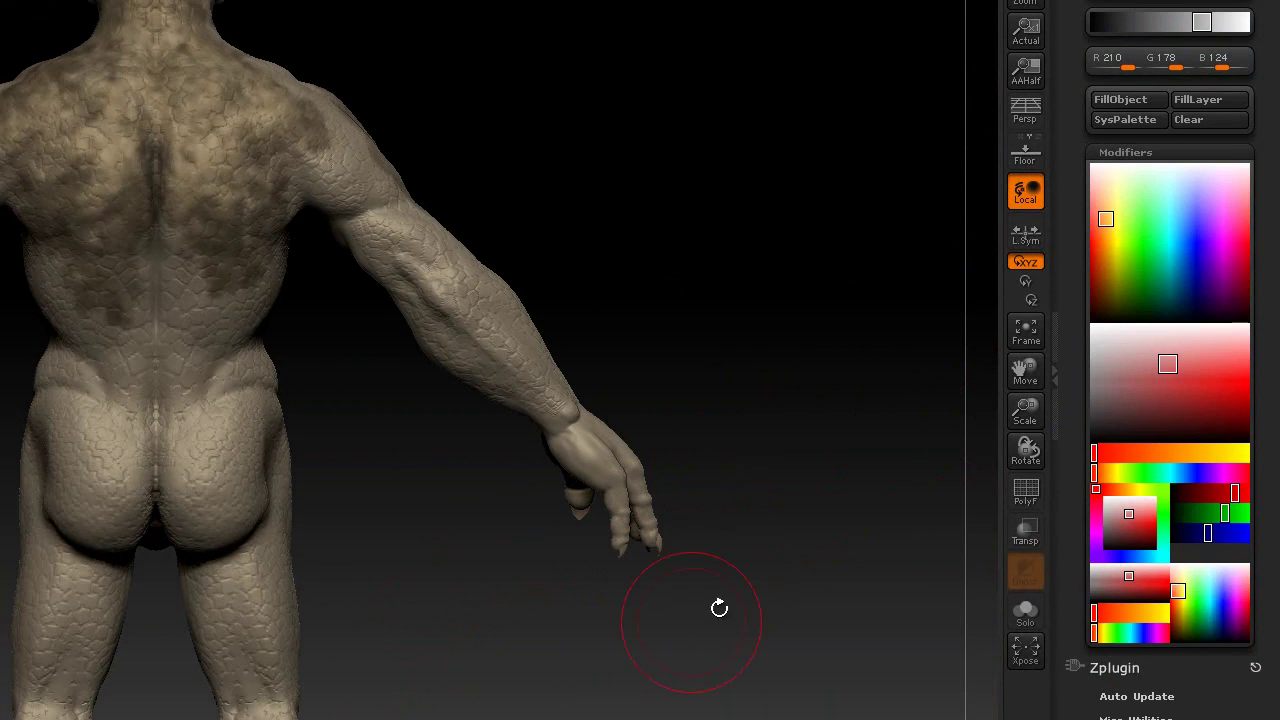
pyautogui.moveTo(1065, 477); pyautogui.dragTo(1091, 338)
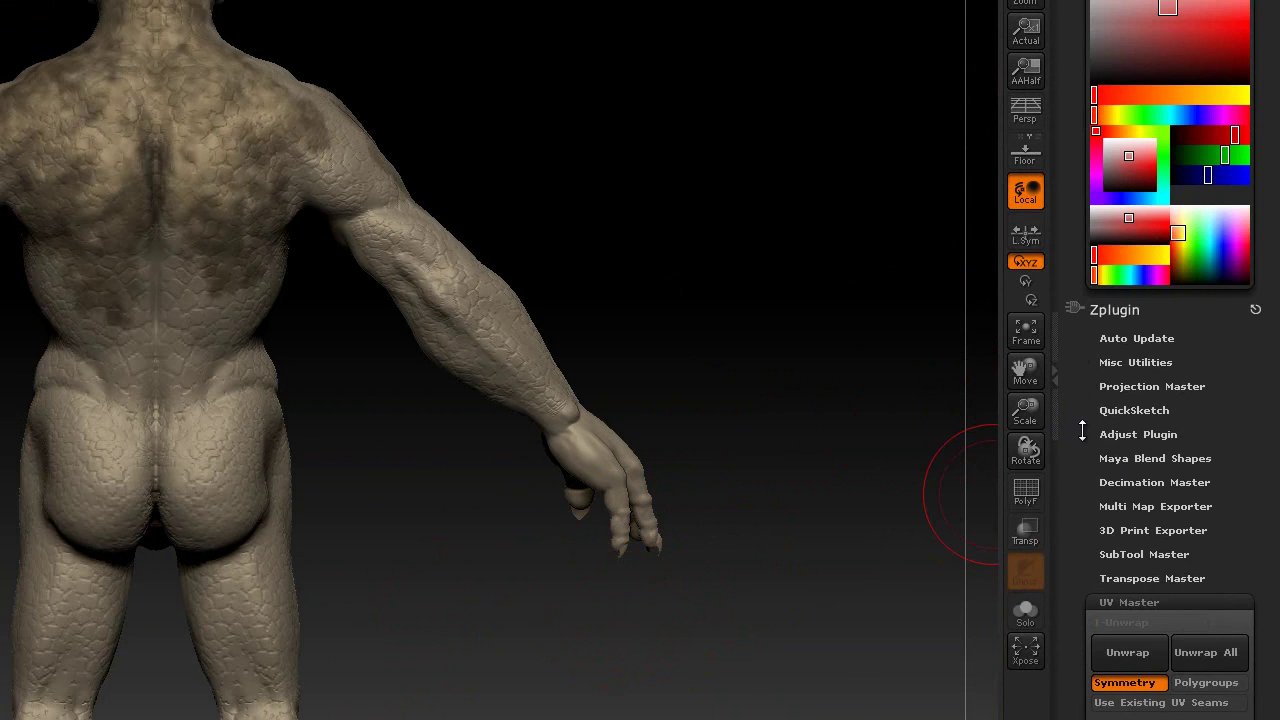
pyautogui.moveTo(1082, 430); pyautogui.dragTo(1099, 282)
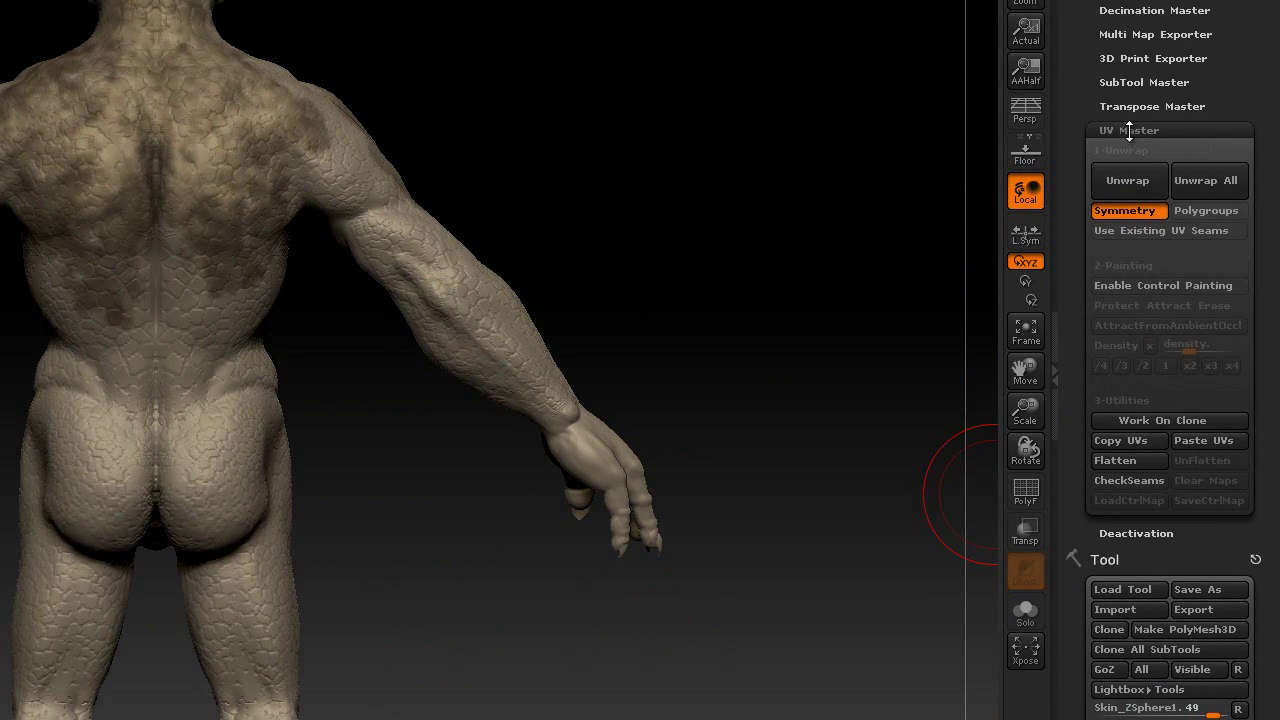
pyautogui.click(1129, 131)
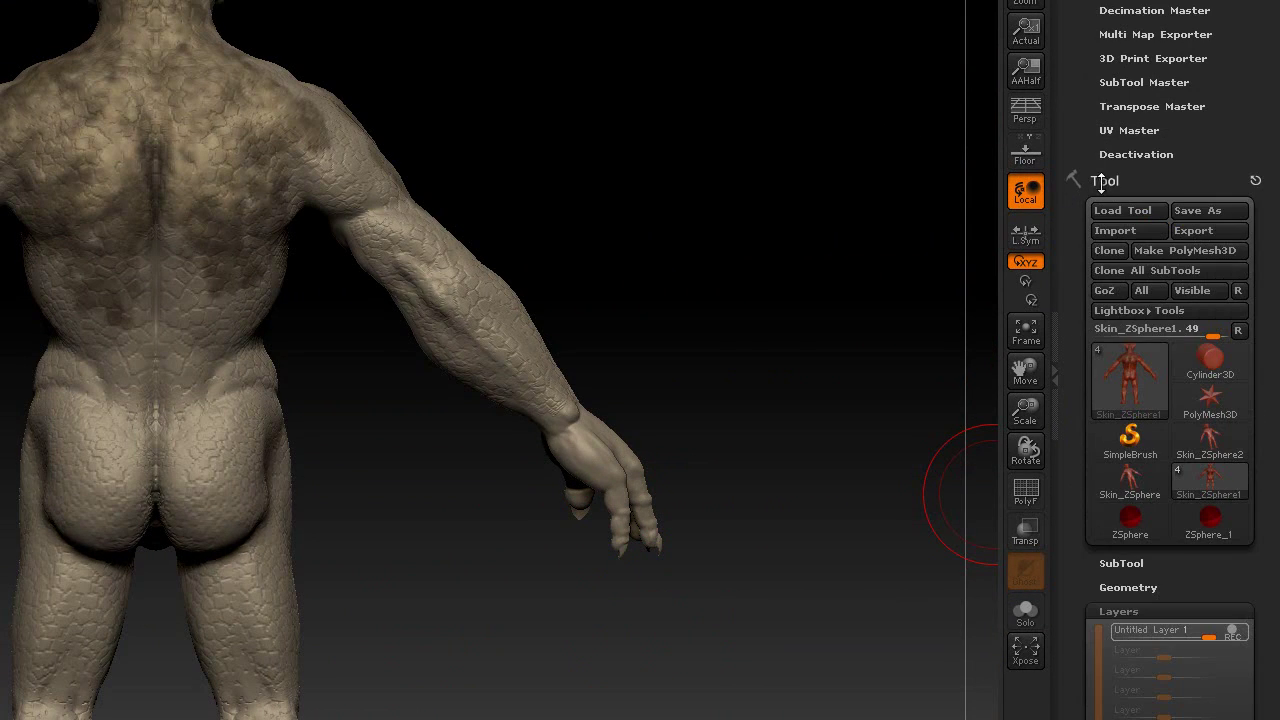
pyautogui.click(1101, 181)
pyautogui.moveTo(1069, 66); pyautogui.dragTo(1080, 147)
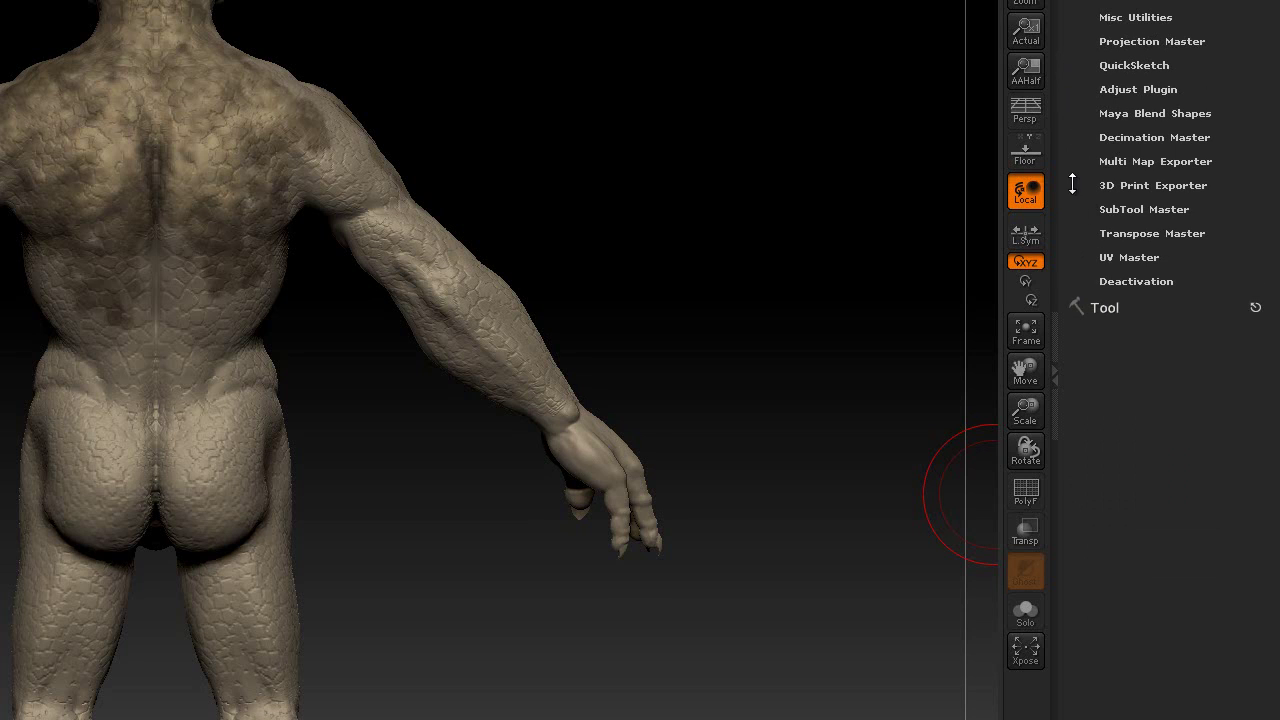
pyautogui.moveTo(1070, 190); pyautogui.dragTo(1080, 263)
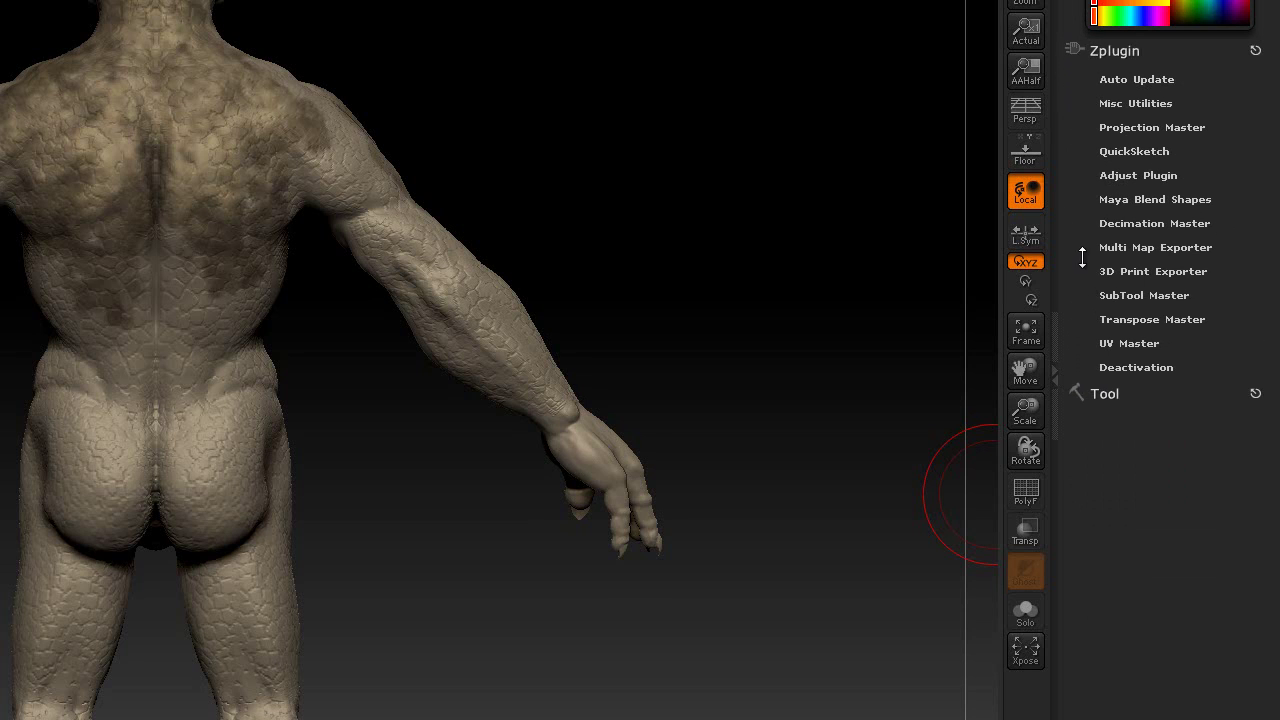
pyautogui.click(1098, 390)
# Step: Collapse the Morph Target settings of the creature tool
pyautogui.scroll(-10, 1066, 520)
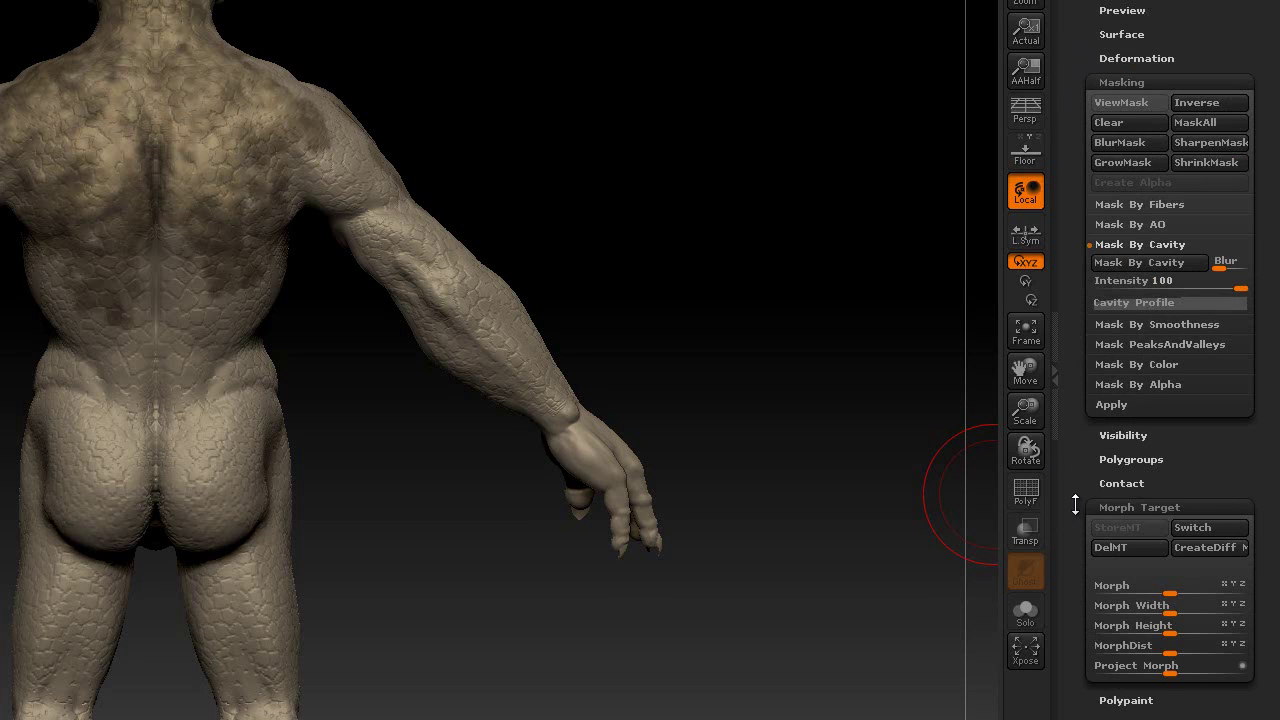
pyautogui.moveTo(1075, 505); pyautogui.dragTo(1082, 320)
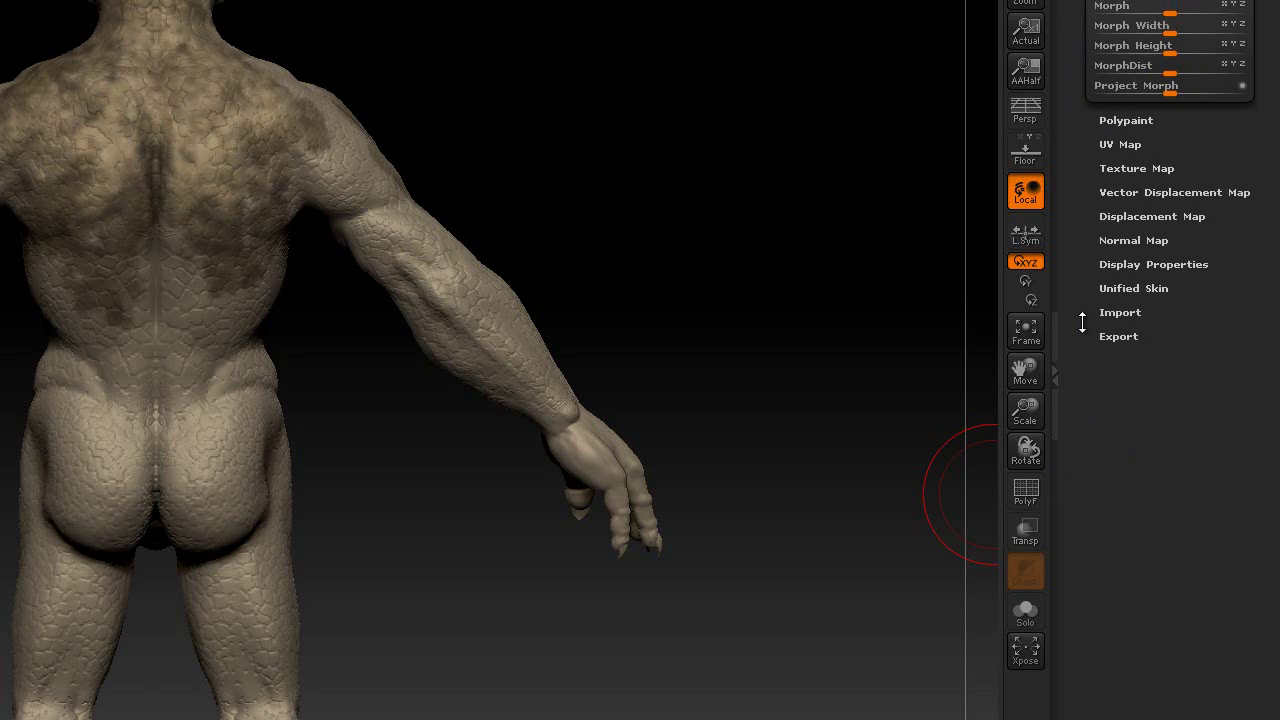
pyautogui.scroll(5, 1082, 322)
pyautogui.click(1128, 92)
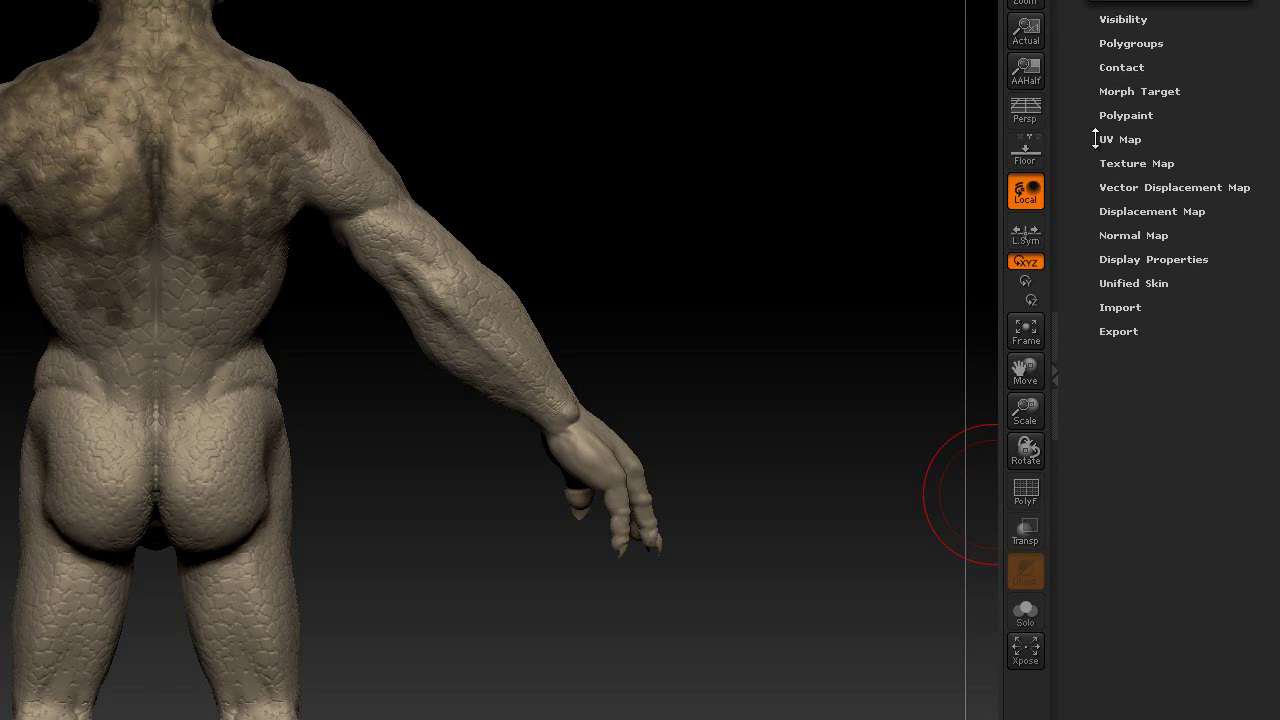
pyautogui.moveTo(1075, 152); pyautogui.dragTo(1079, 279)
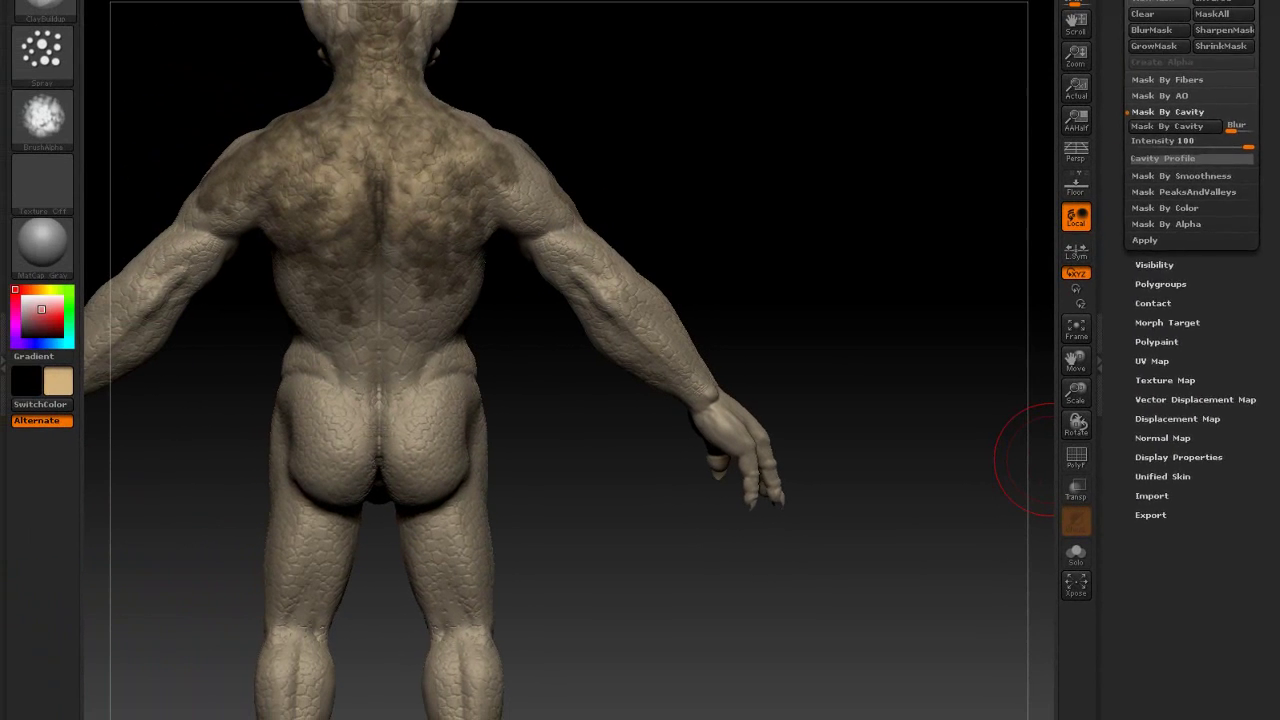
pyautogui.click(1140, 4)
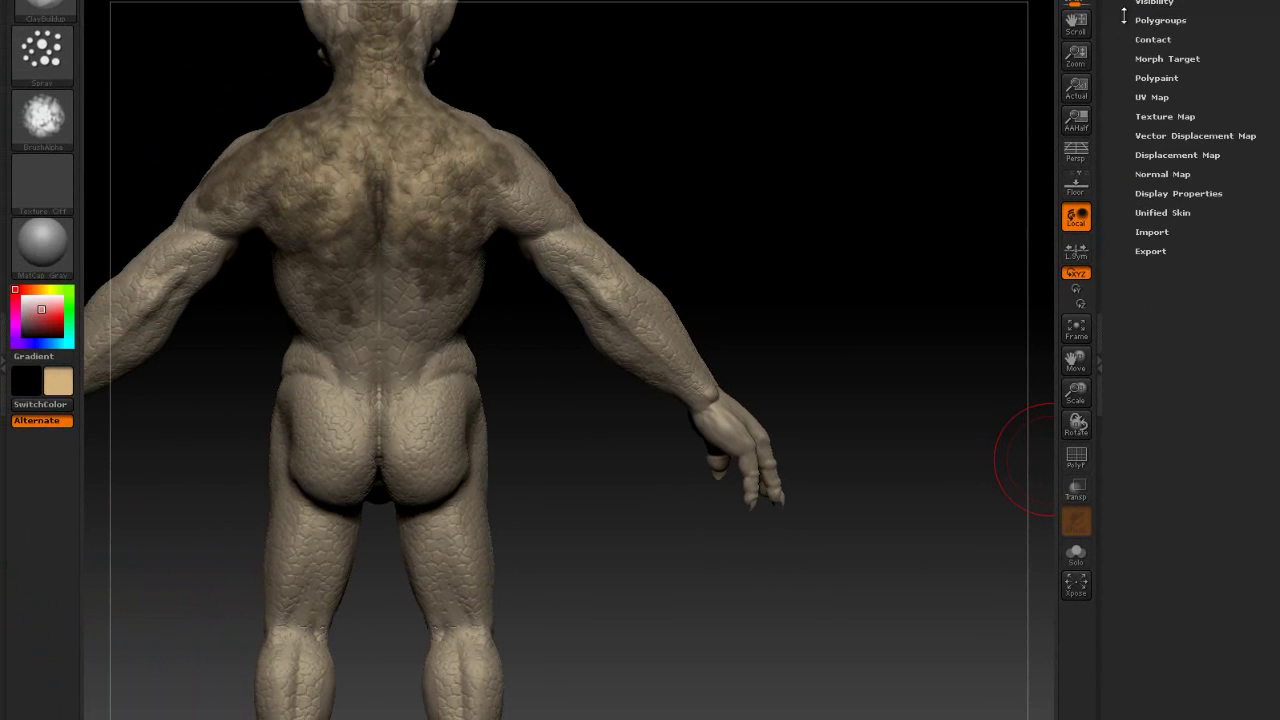
pyautogui.moveTo(1124, 17); pyautogui.dragTo(1124, 55)
pyautogui.click(1161, 36)
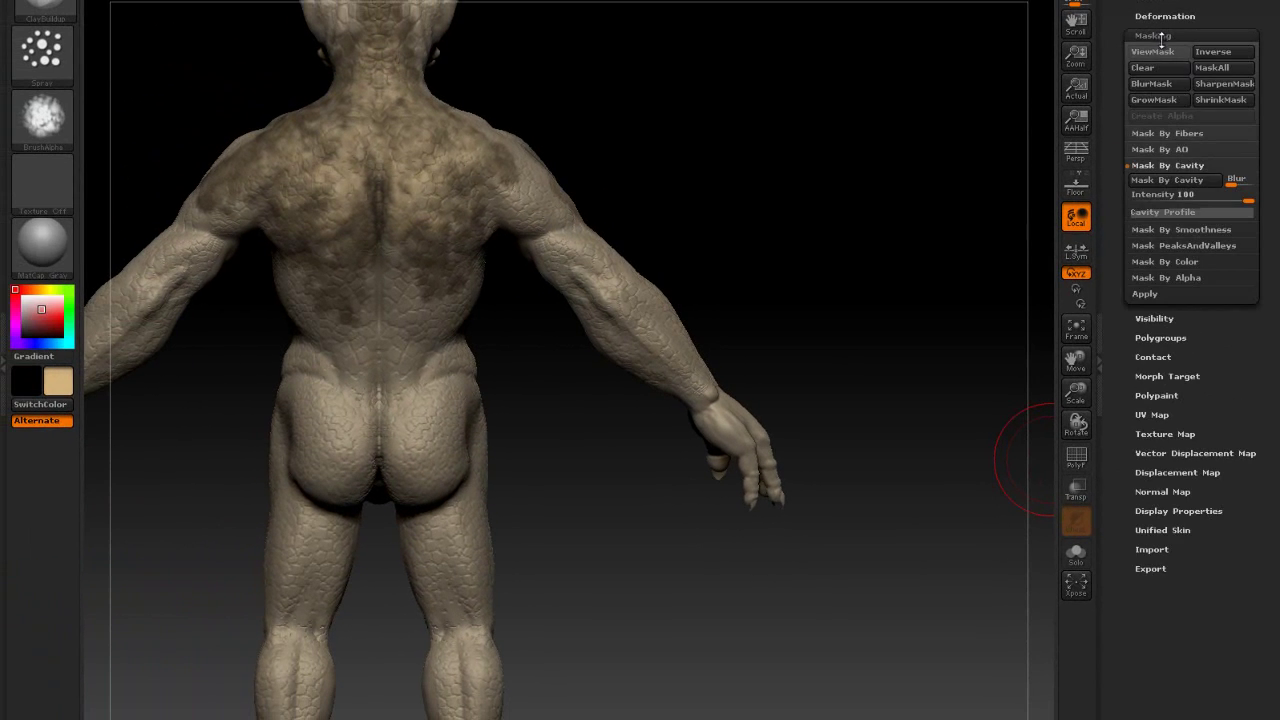
# Step: Mask the creature's skin by cavity
pyautogui.moveTo(1116, 177); pyautogui.dragTo(1118, 221)
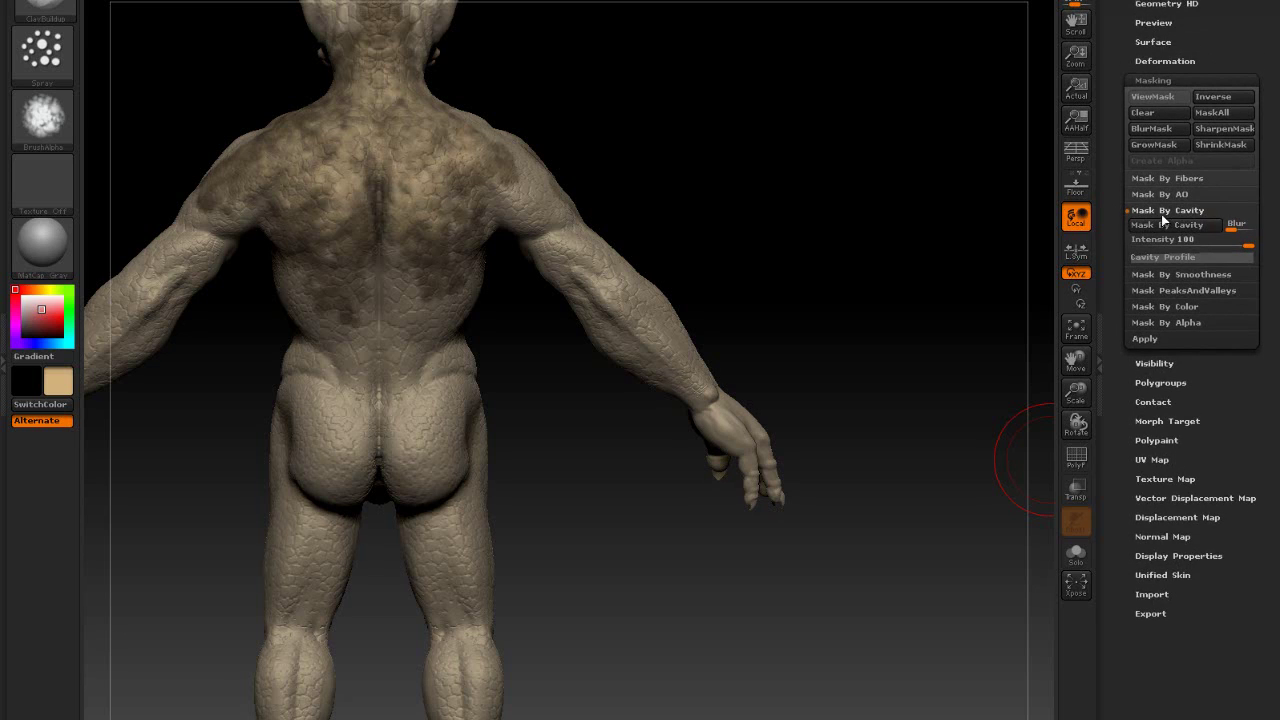
pyautogui.click(1167, 211)
pyautogui.click(1153, 213)
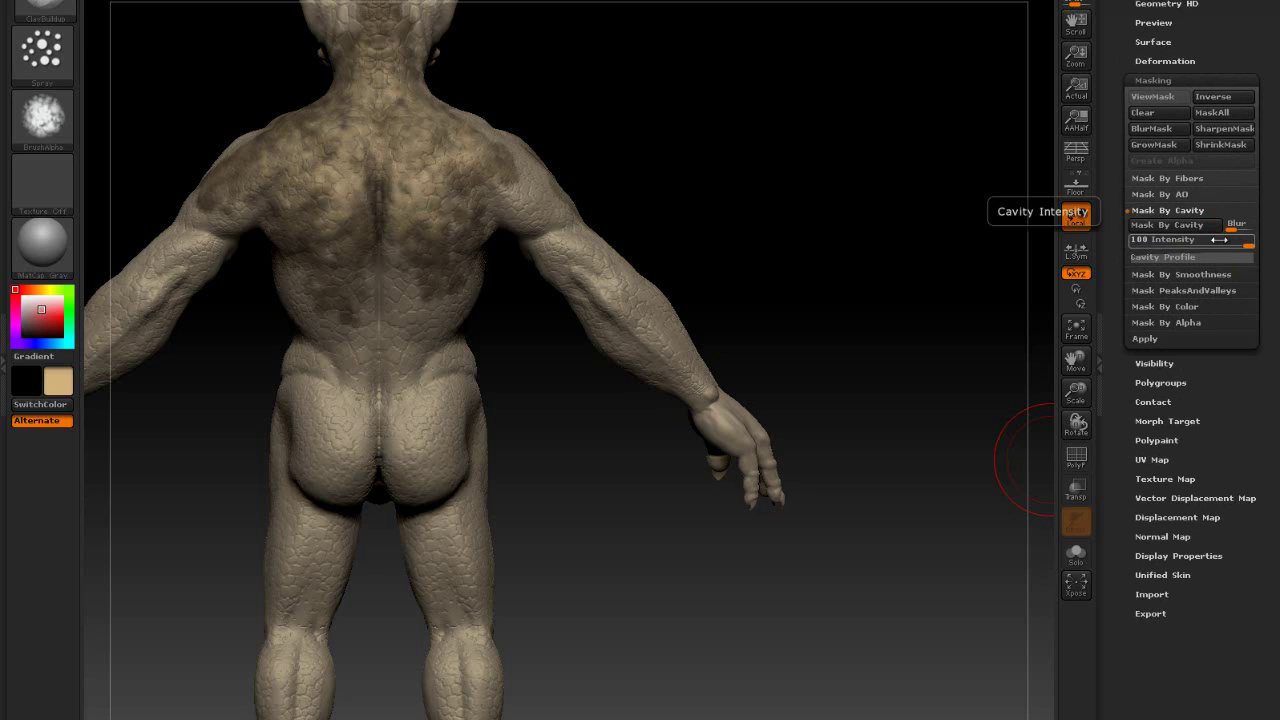
pyautogui.click(1158, 225)
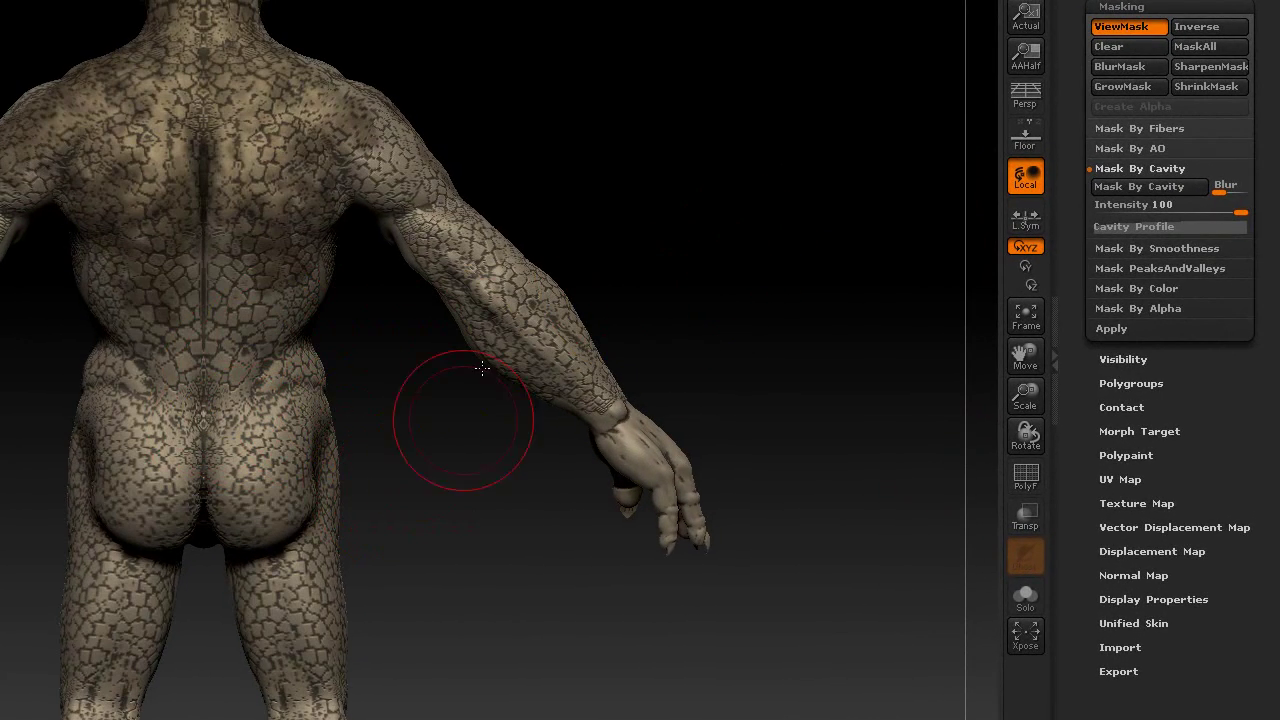
# Step: Inspect the cavity mask across the back and legs and invert it so only the grooves can be painted
pyautogui.keyDown('alt'); pyautogui.moveTo(422, 441); pyautogui.dragTo(460, 452); pyautogui.keyUp('alt')
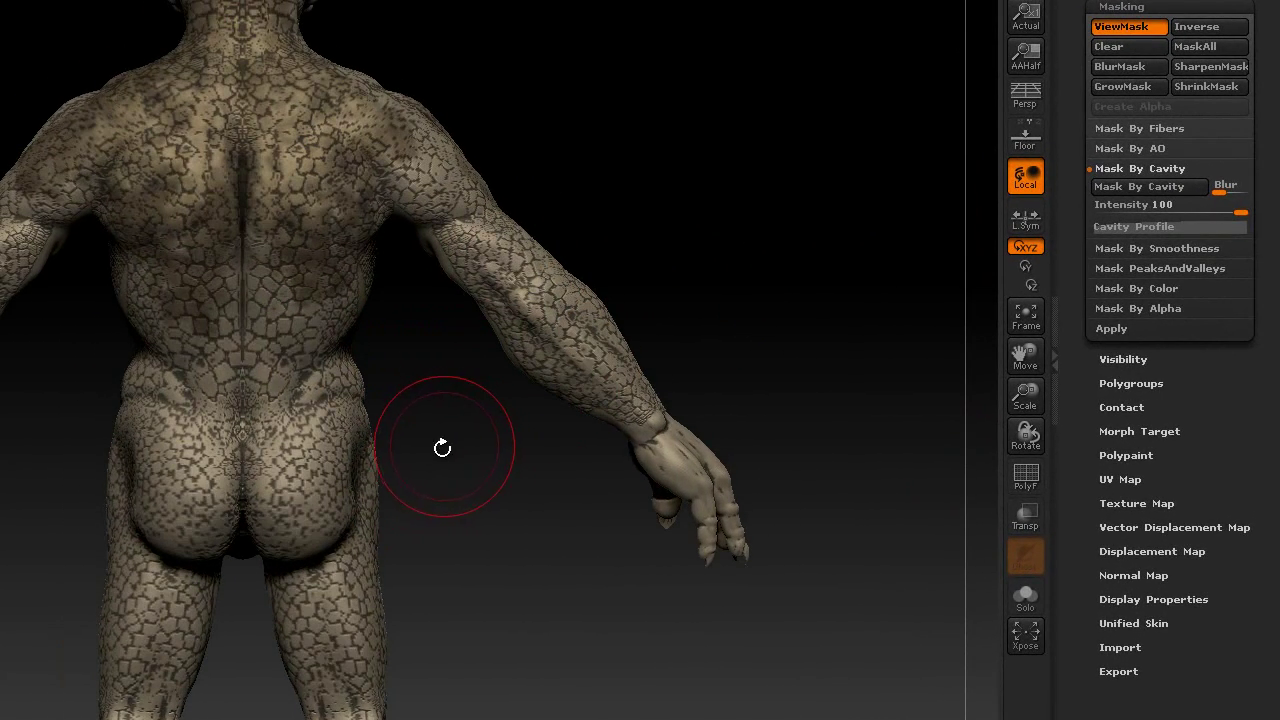
pyautogui.moveTo(303, 308)
pyautogui.mouseDown()
pyautogui.moveTo(270, 328)
pyautogui.moveTo(303, 378)
pyautogui.mouseUp()
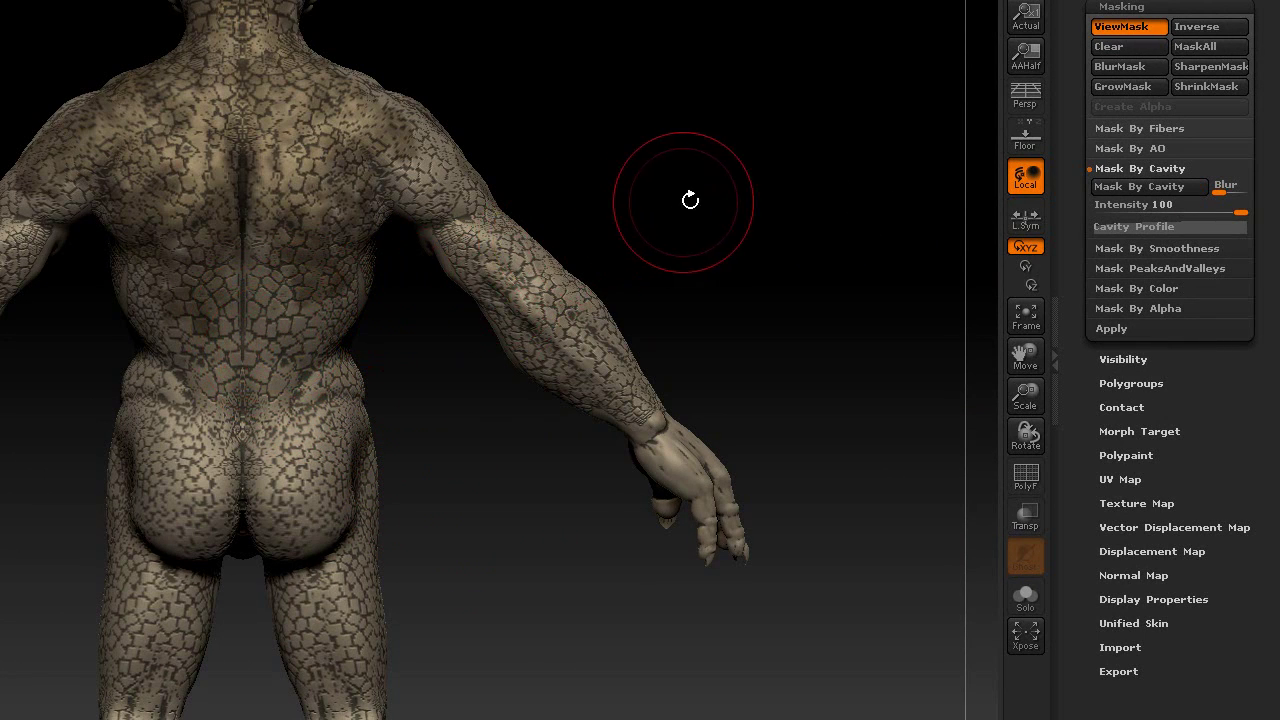
pyautogui.moveTo(694, 200); pyautogui.dragTo(590, 215)
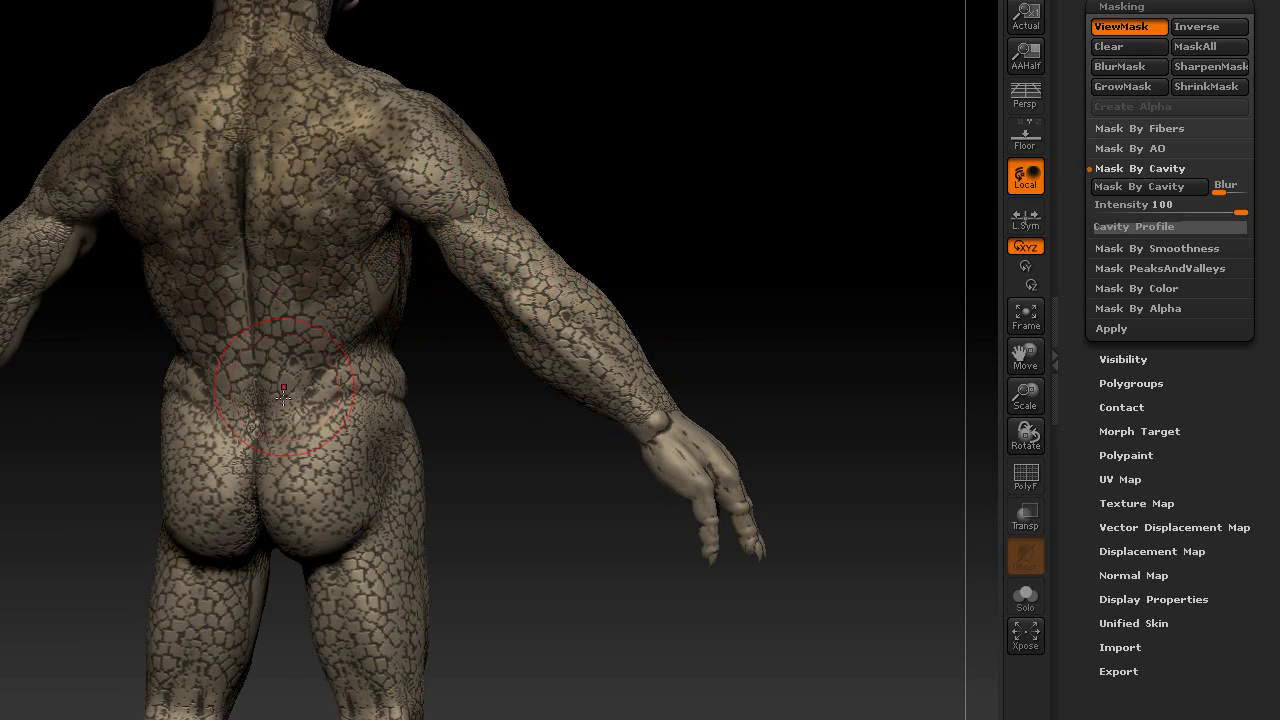
pyautogui.moveTo(467, 597)
pyautogui.mouseDown()
pyautogui.moveTo(514, 557)
pyautogui.moveTo(514, 537)
pyautogui.mouseUp()
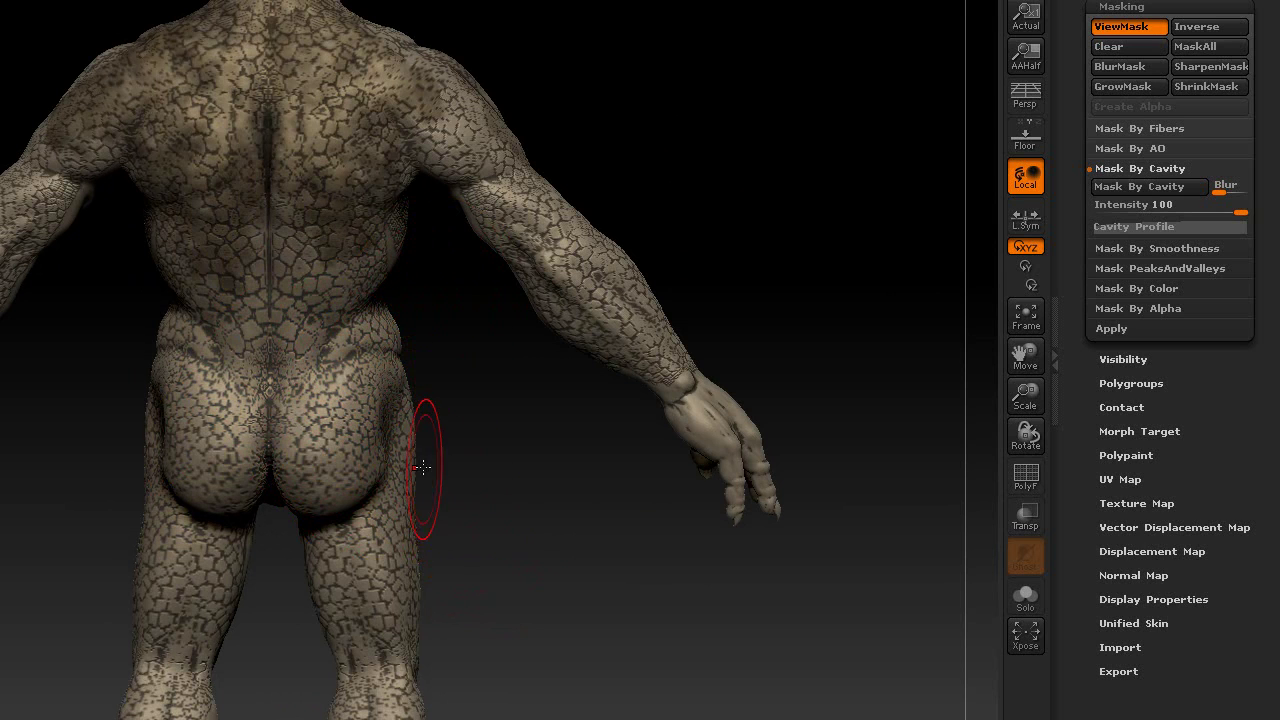
pyautogui.moveTo(485, 472); pyautogui.dragTo(460, 453)
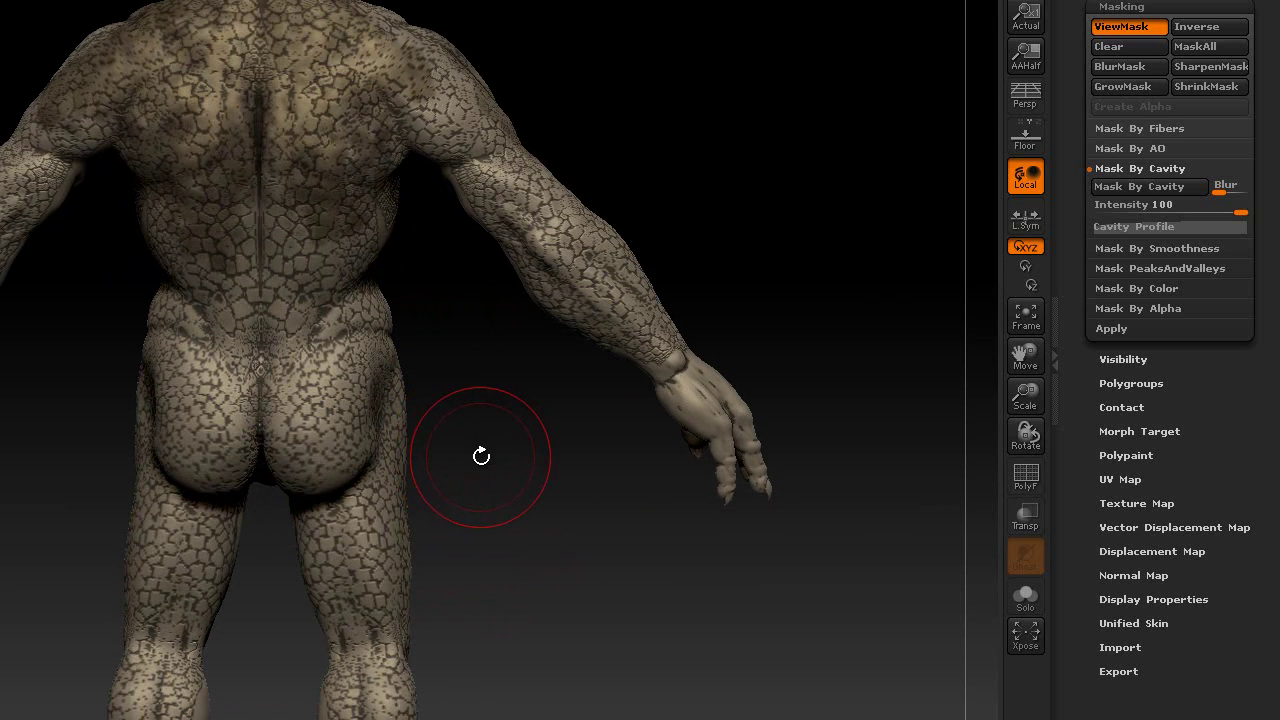
pyautogui.click(1206, 31)
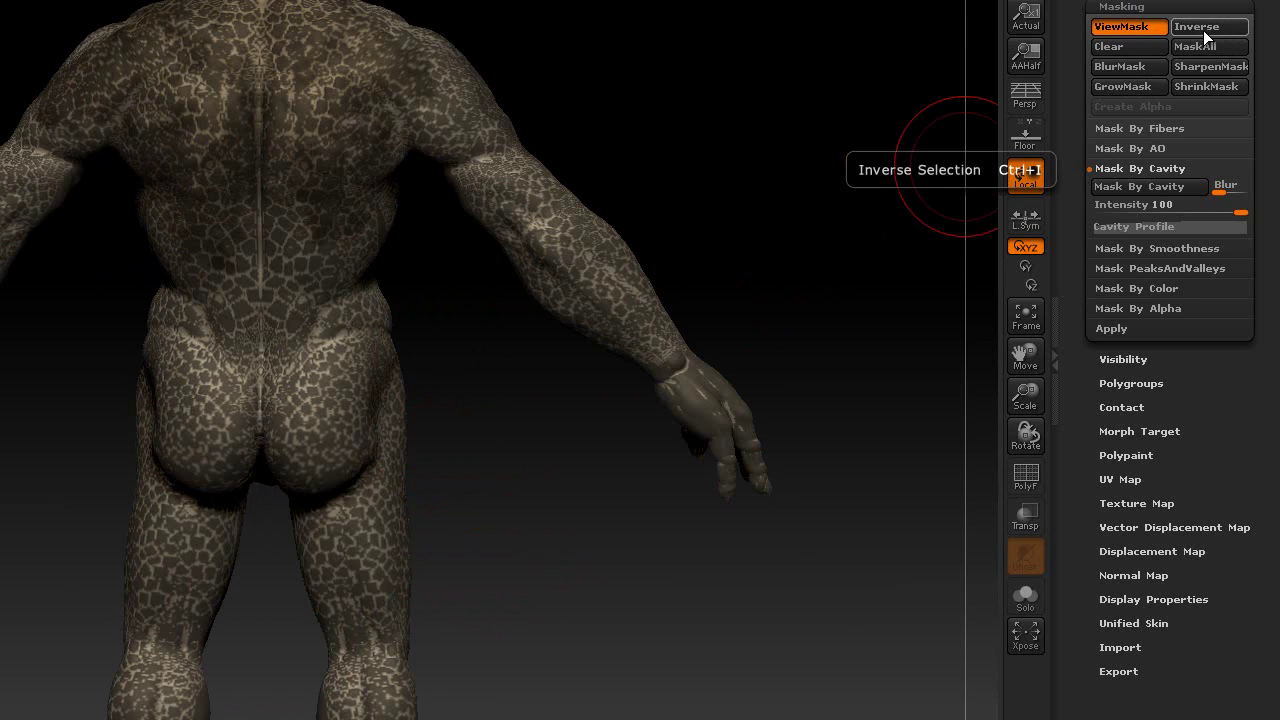
# Step: Spray a pale pinkish tone into the scale grooves of one buttock and the lower back, adjusting the brush size
pyautogui.moveTo(609, 466)
pyautogui.keyDown('alt'); pyautogui.mouseDown()
pyautogui.moveTo(649, 541)
pyautogui.moveTo(674, 460)
pyautogui.mouseUp(); pyautogui.keyUp('alt')
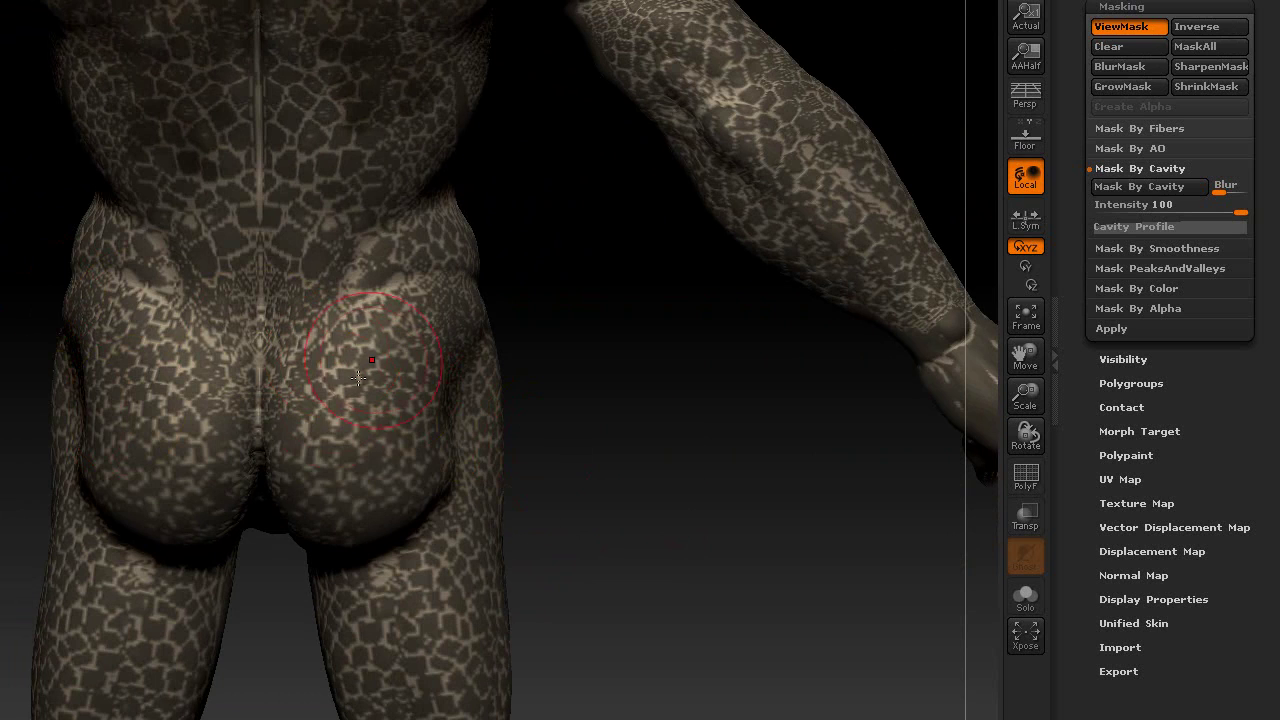
pyautogui.moveTo(357, 366); pyautogui.dragTo(301, 419)
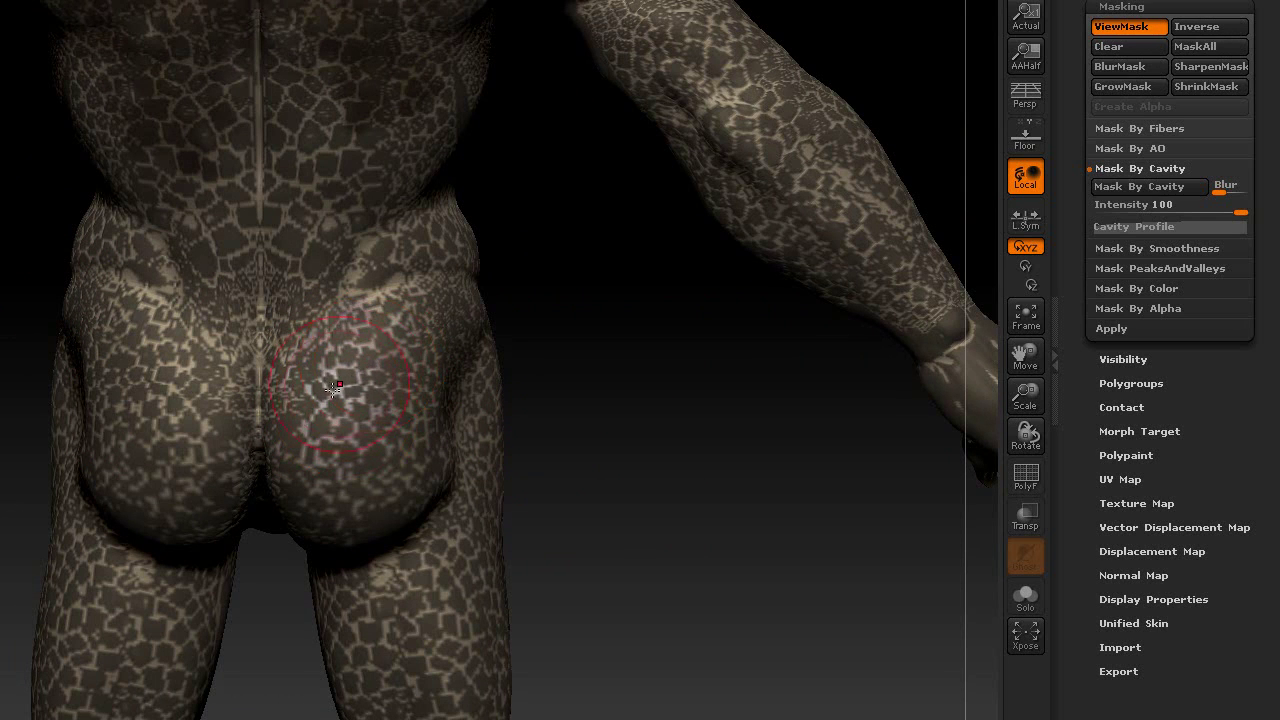
pyautogui.press('s')
pyautogui.moveTo(528, 331)
pyautogui.mouseDown()
pyautogui.moveTo(600, 359)
pyautogui.moveTo(617, 286)
pyautogui.moveTo(376, 288)
pyautogui.moveTo(424, 231)
pyautogui.mouseUp()
pyautogui.moveTo(334, 280)
pyautogui.mouseDown()
pyautogui.moveTo(274, 288)
pyautogui.moveTo(392, 190)
pyautogui.mouseUp()
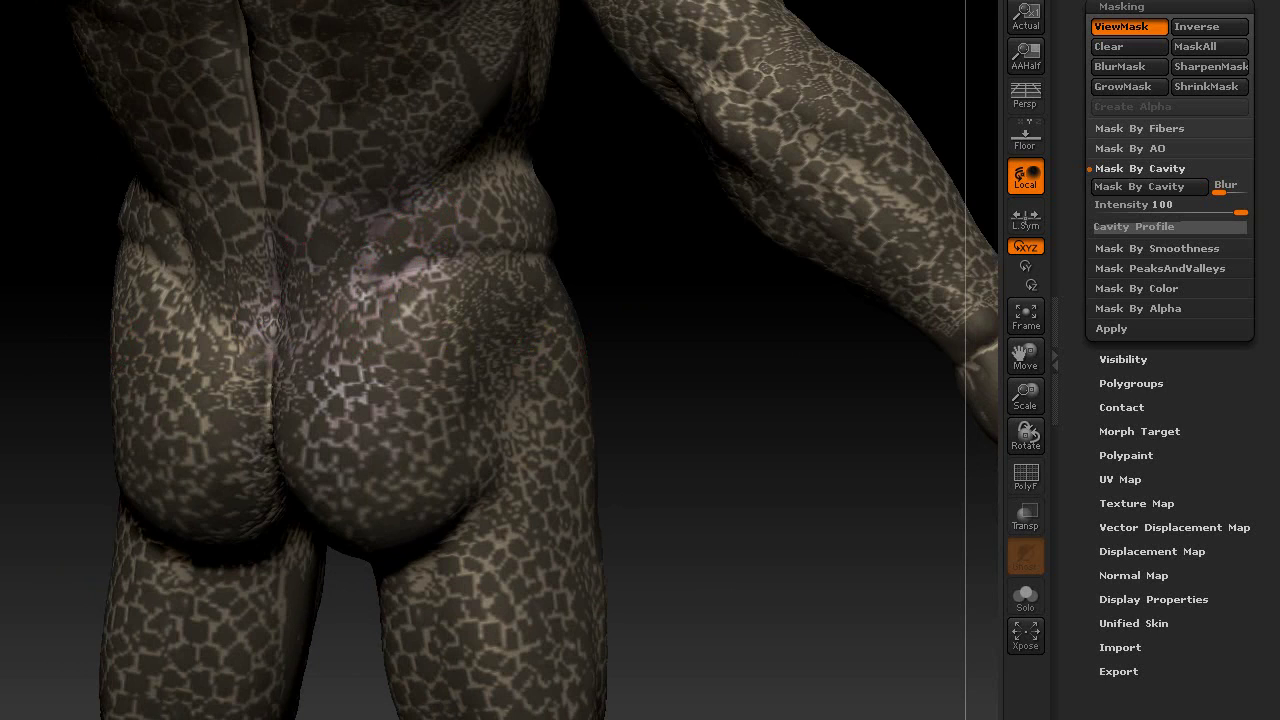
# Step: Paint red into the grooves of the upper buttocks and waist, and near-white into those of the lower and middle back
pyautogui.moveTo(432, 300)
pyautogui.mouseDown()
pyautogui.moveTo(426, 246)
pyautogui.moveTo(345, 318)
pyautogui.moveTo(282, 265)
pyautogui.moveTo(190, 340)
pyautogui.moveTo(200, 420)
pyautogui.moveTo(122, 380)
pyautogui.moveTo(110, 410)
pyautogui.mouseUp()
pyautogui.moveTo(13, 476)
pyautogui.mouseDown()
pyautogui.moveTo(43, 363)
pyautogui.moveTo(58, 374)
pyautogui.mouseUp()
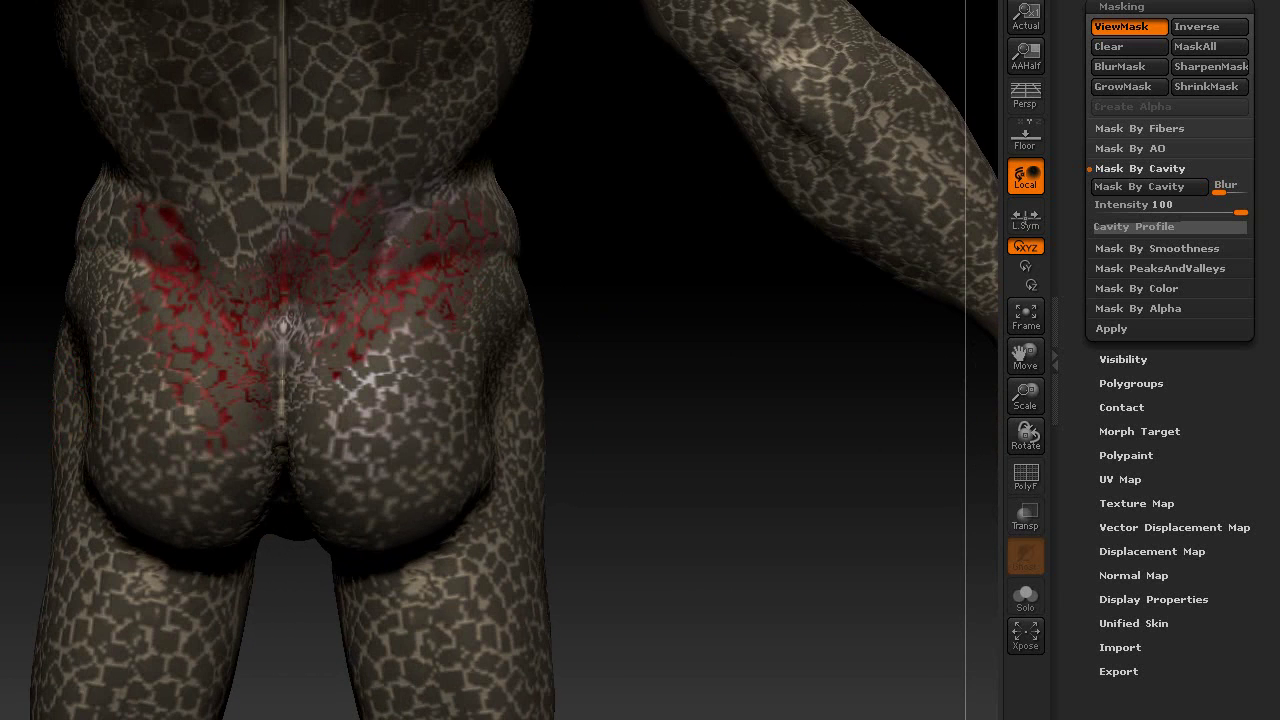
pyautogui.moveTo(345, 237)
pyautogui.keyDown('ctrl'); pyautogui.mouseDown()
pyautogui.moveTo(285, 185)
pyautogui.moveTo(170, 210)
pyautogui.mouseUp(); pyautogui.keyUp('ctrl')
pyautogui.moveTo(270, 328)
pyautogui.keyDown('ctrl'); pyautogui.keyDown('alt'); pyautogui.mouseDown()
pyautogui.moveTo(175, 285)
pyautogui.moveTo(255, 210)
pyautogui.moveTo(320, 248)
pyautogui.moveTo(367, 232)
pyautogui.moveTo(286, 163)
pyautogui.mouseUp(); pyautogui.keyUp('alt'); pyautogui.keyUp('ctrl')
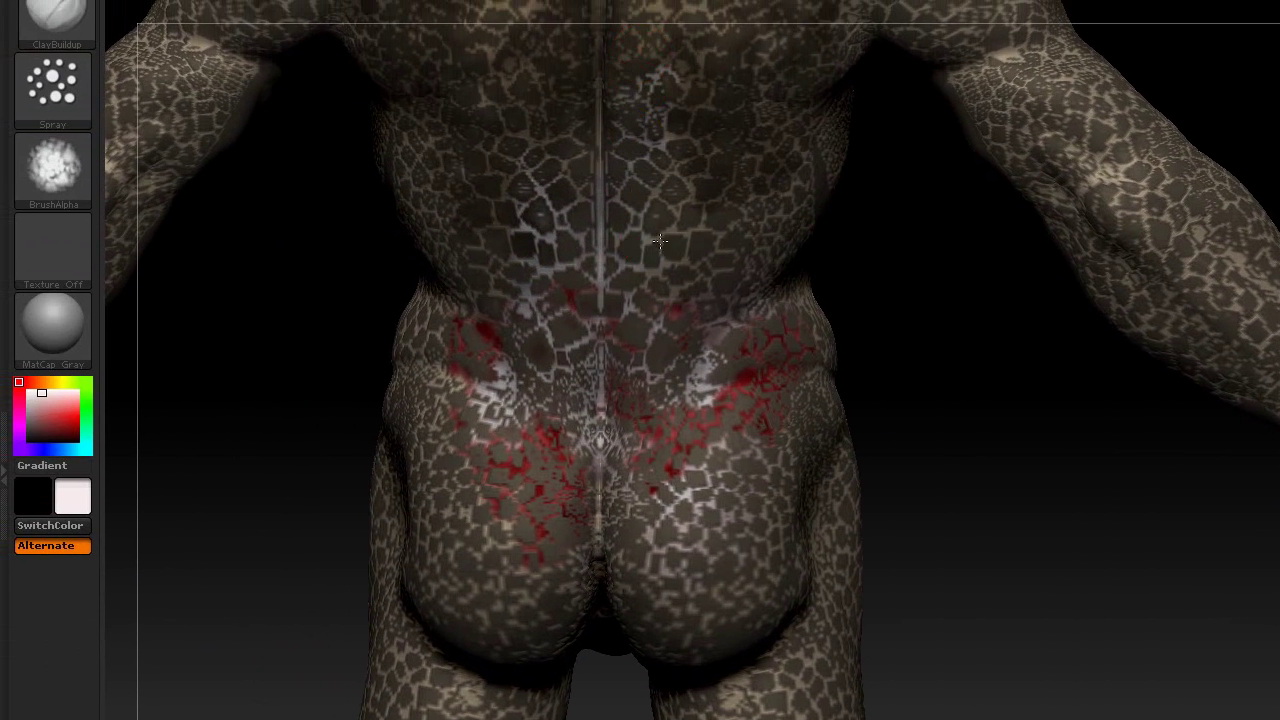
pyautogui.moveTo(987, 413); pyautogui.dragTo(897, 357)
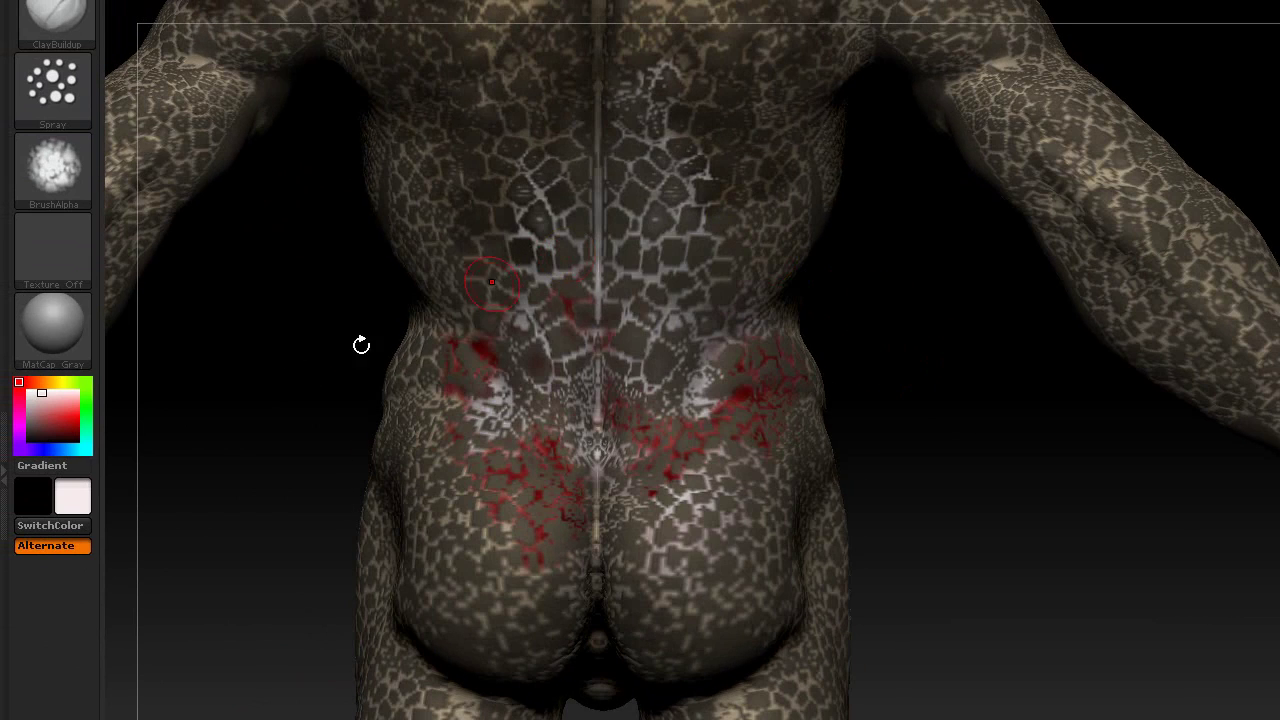
# Step: Switch the paint colour to a muted green, colour the grooves along the spine and assign Alpha 22 to the spray brush
pyautogui.click(87, 383)
pyautogui.moveTo(66, 394); pyautogui.dragTo(41, 418)
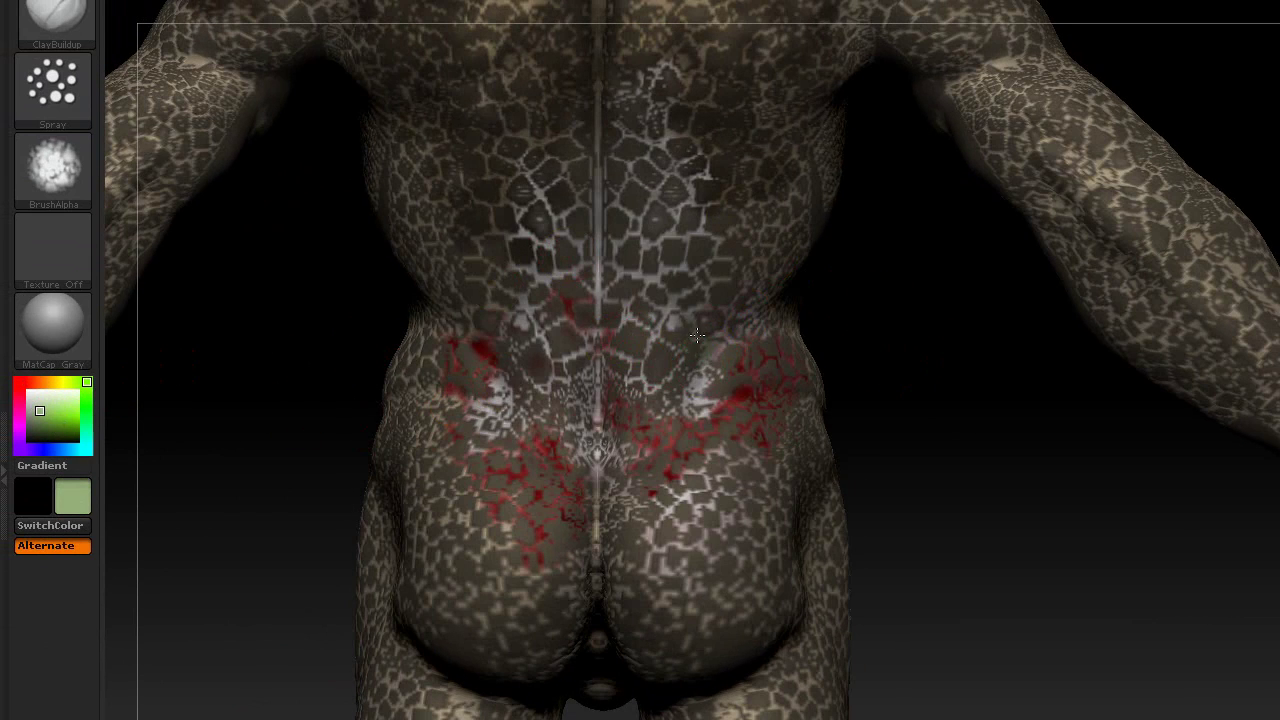
pyautogui.moveTo(697, 336)
pyautogui.mouseDown()
pyautogui.moveTo(640, 202)
pyautogui.moveTo(624, 324)
pyautogui.mouseUp()
pyautogui.click(58, 158)
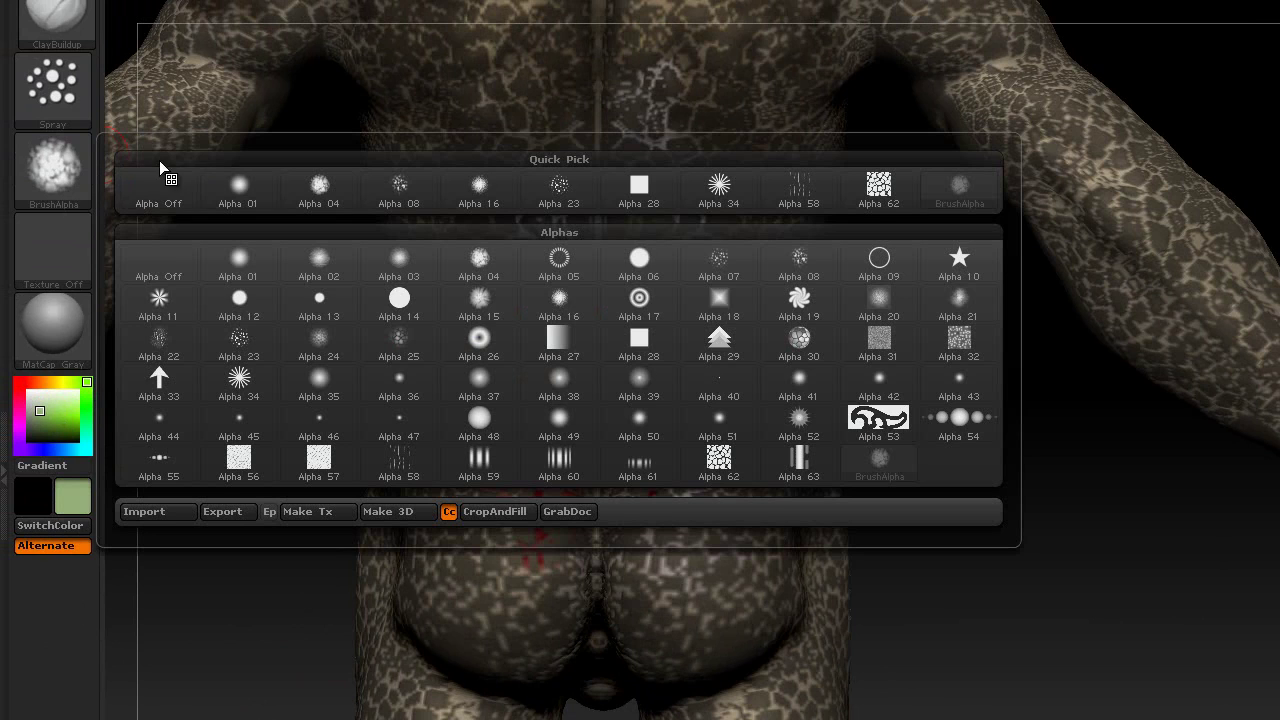
pyautogui.click(159, 340)
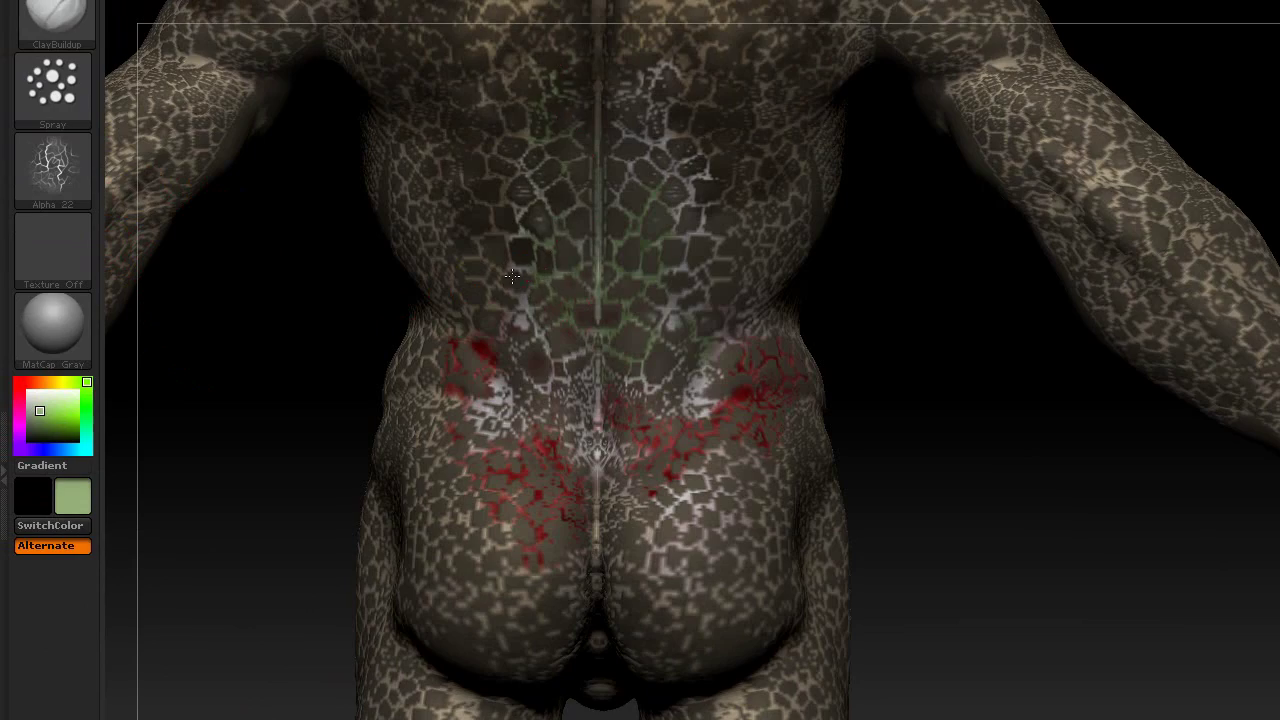
# Step: Clear the mask and check the painted scale grooves on the lower back
pyautogui.moveTo(982, 445); pyautogui.dragTo(900, 660)
pyautogui.keyDown('alt'); pyautogui.moveTo(717, 521); pyautogui.dragTo(729, 566); pyautogui.keyUp('alt')
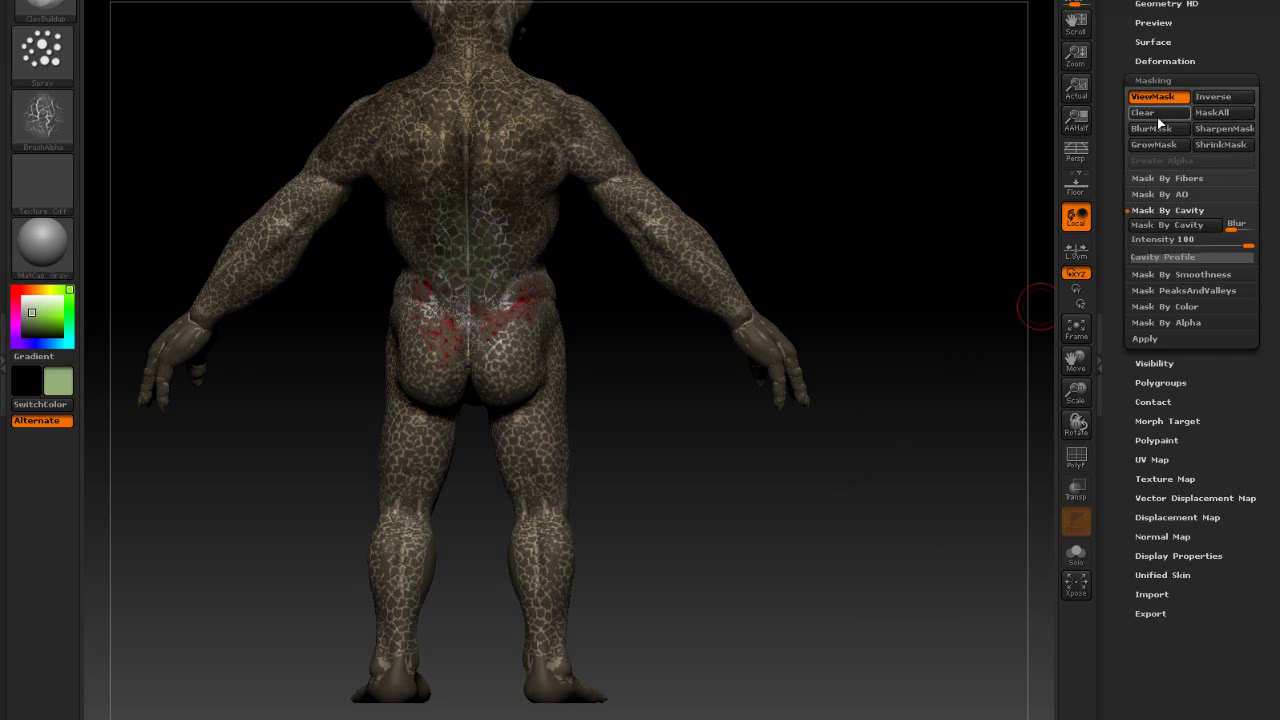
pyautogui.click(1149, 118)
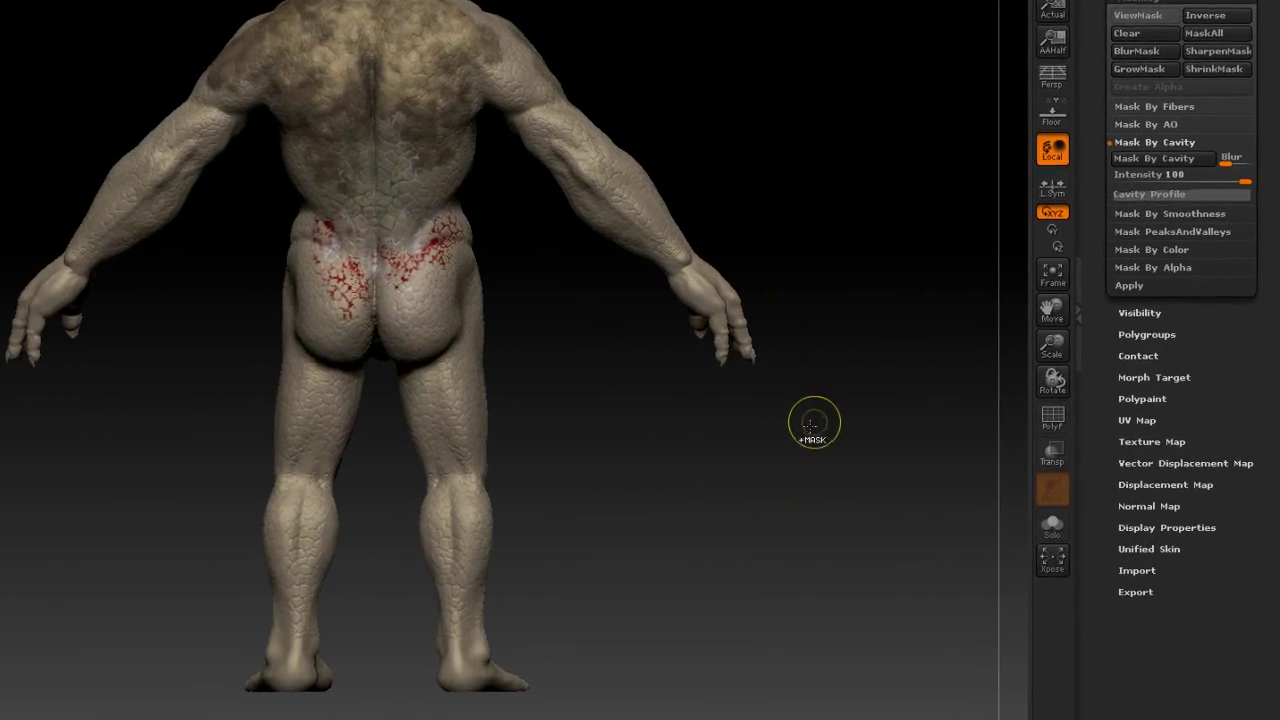
pyautogui.keyDown('alt'); pyautogui.moveTo(697, 488); pyautogui.dragTo(748, 606); pyautogui.keyUp('alt')
pyautogui.moveTo(825, 522); pyautogui.dragTo(855, 516)
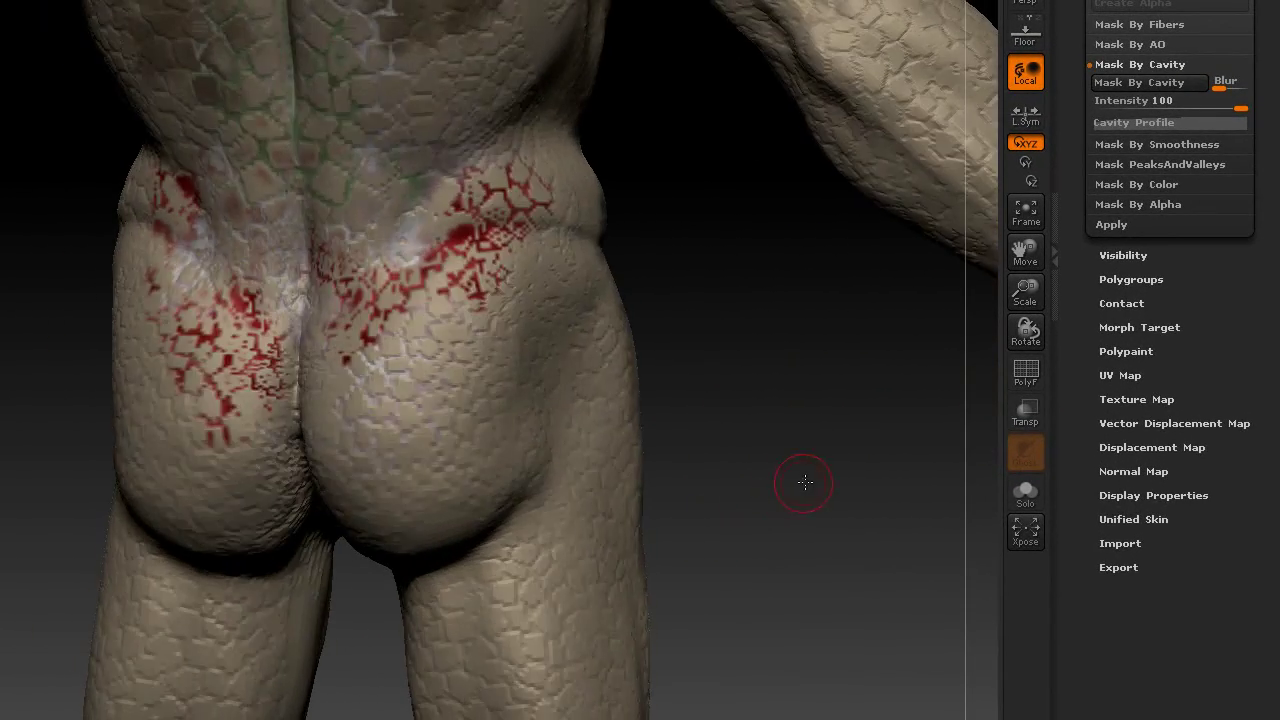
pyautogui.moveTo(805, 482); pyautogui.dragTo(590, 440)
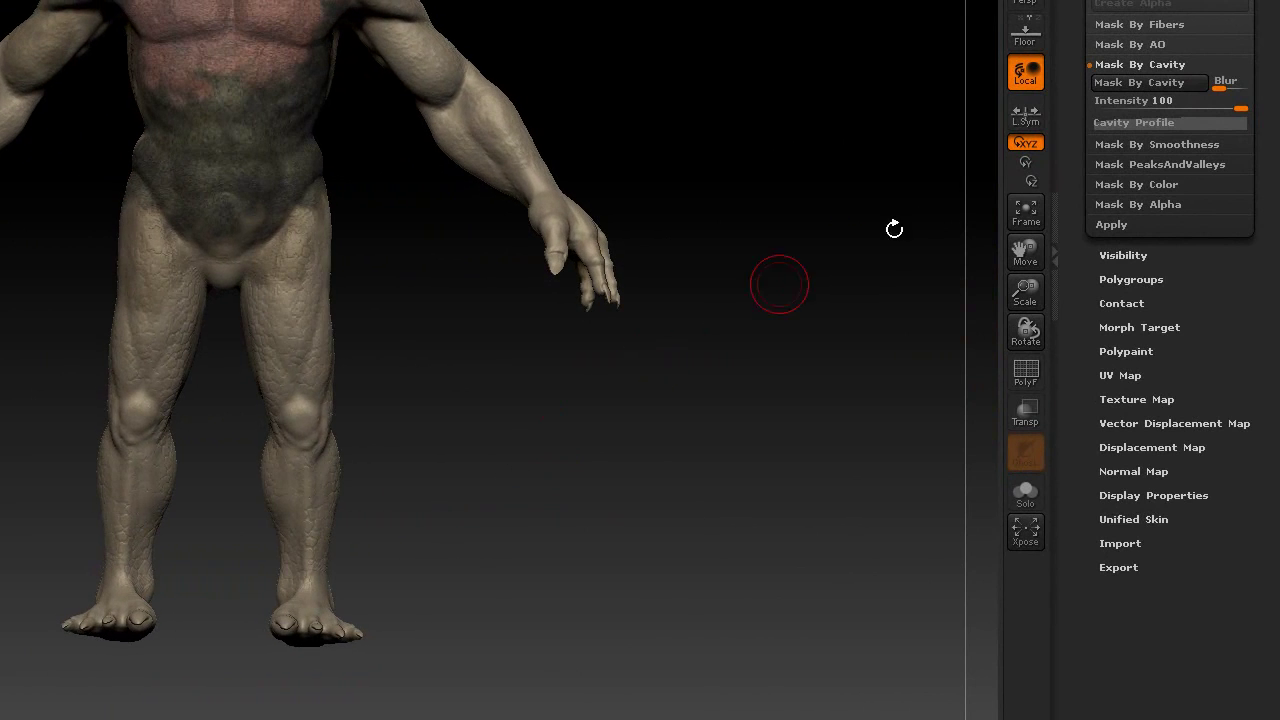
# Step: Lower the untitled paint layer's intensity to 0.4285 and bake all layers into the creature
pyautogui.moveTo(1078, 186); pyautogui.dragTo(1078, 351)
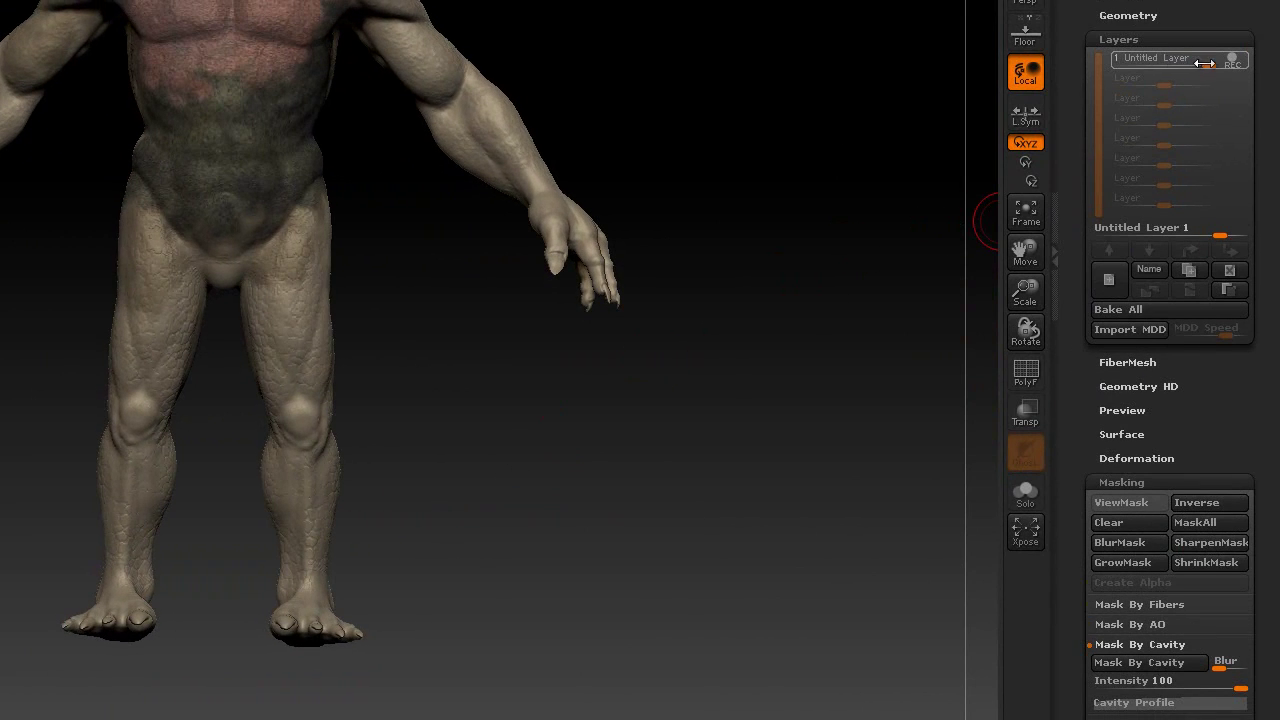
pyautogui.moveTo(1208, 65); pyautogui.dragTo(1190, 64)
pyautogui.moveTo(658, 449); pyautogui.dragTo(693, 471)
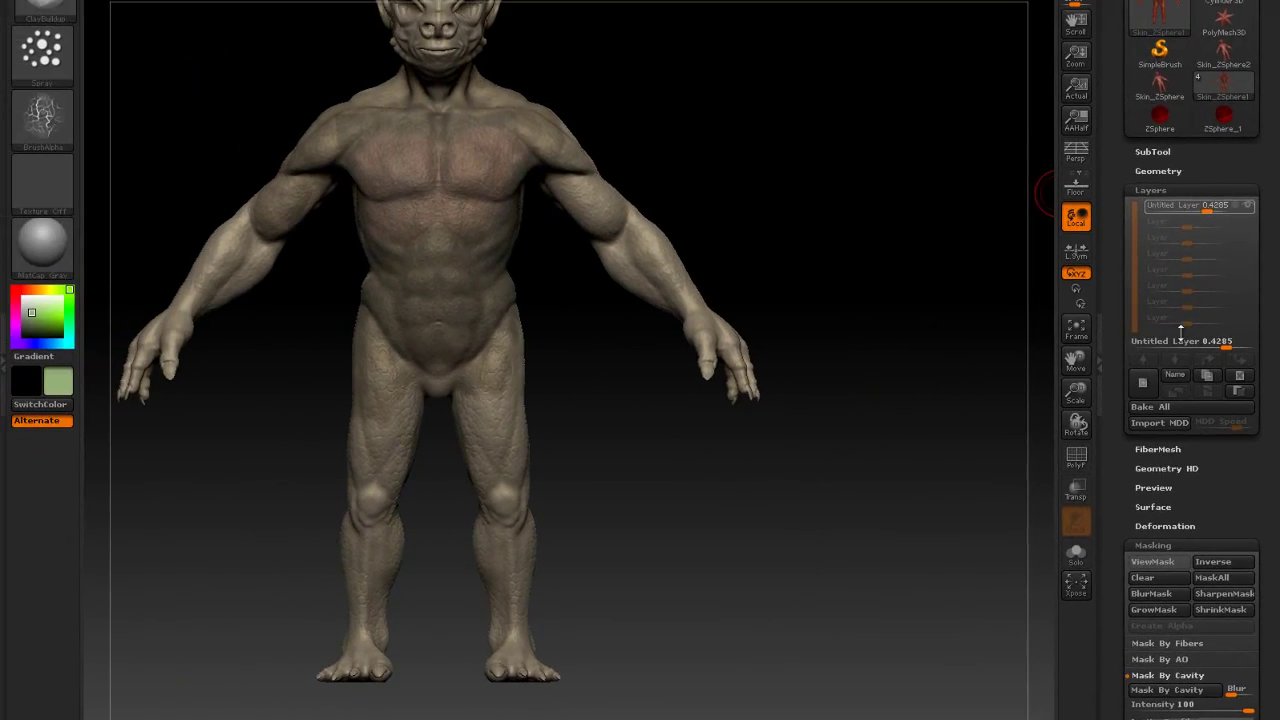
pyautogui.click(1162, 406)
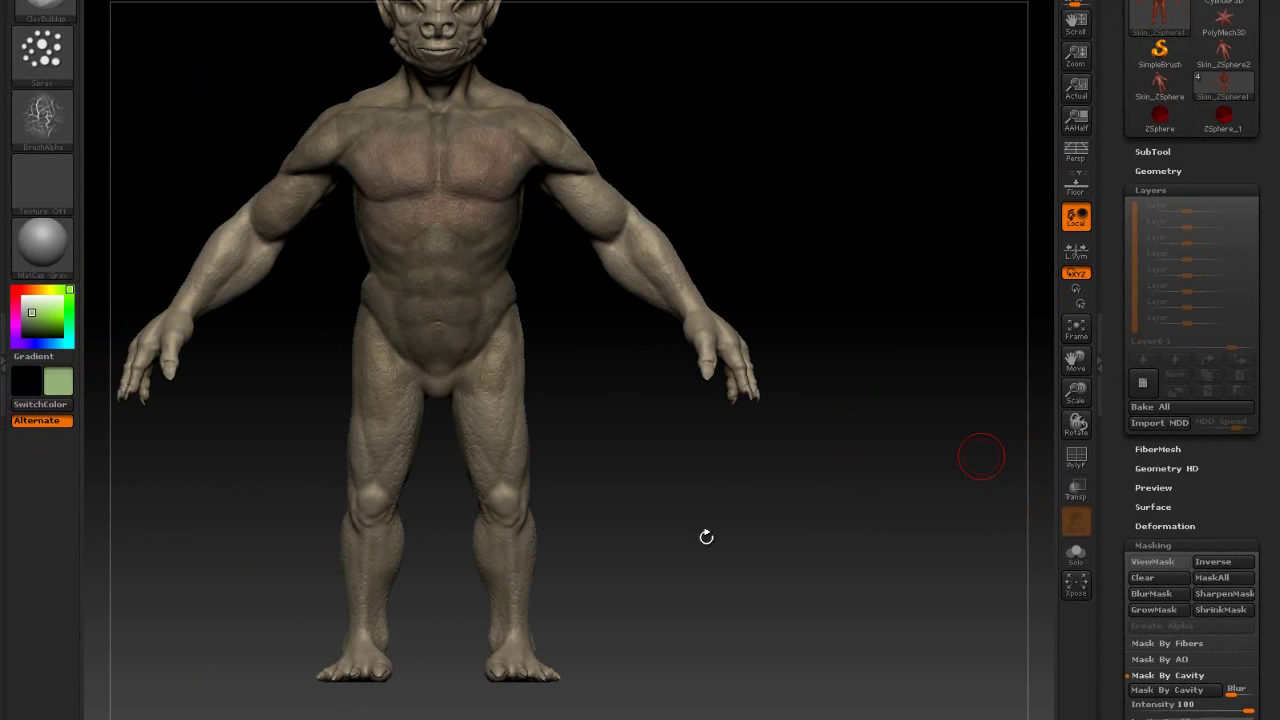
pyautogui.moveTo(738, 554); pyautogui.dragTo(707, 604)
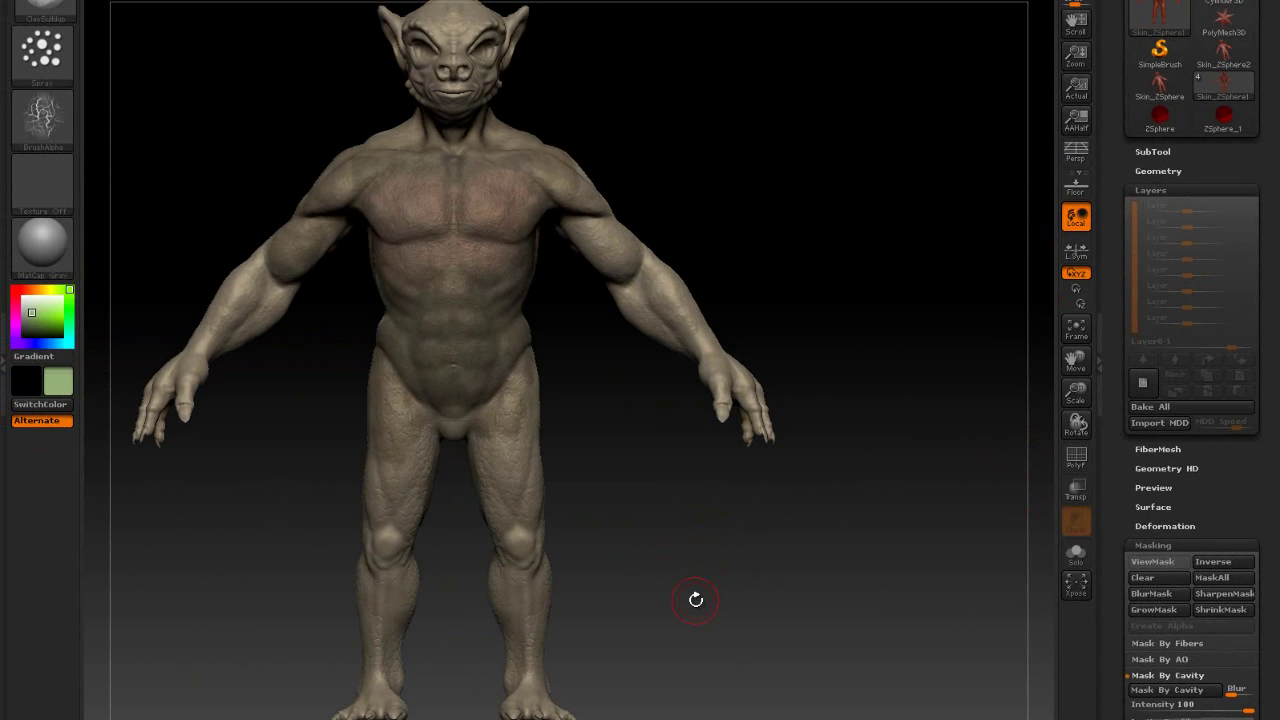